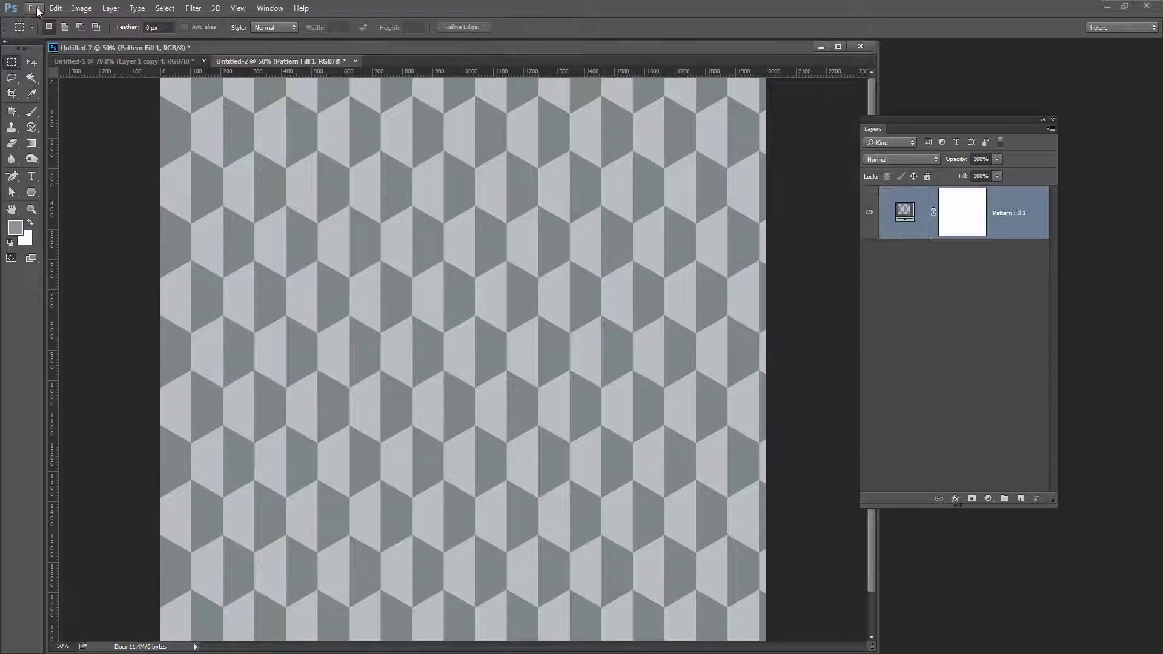
Step: Create a 2000 × 2000 px document with a Transparent background
click(34, 9)
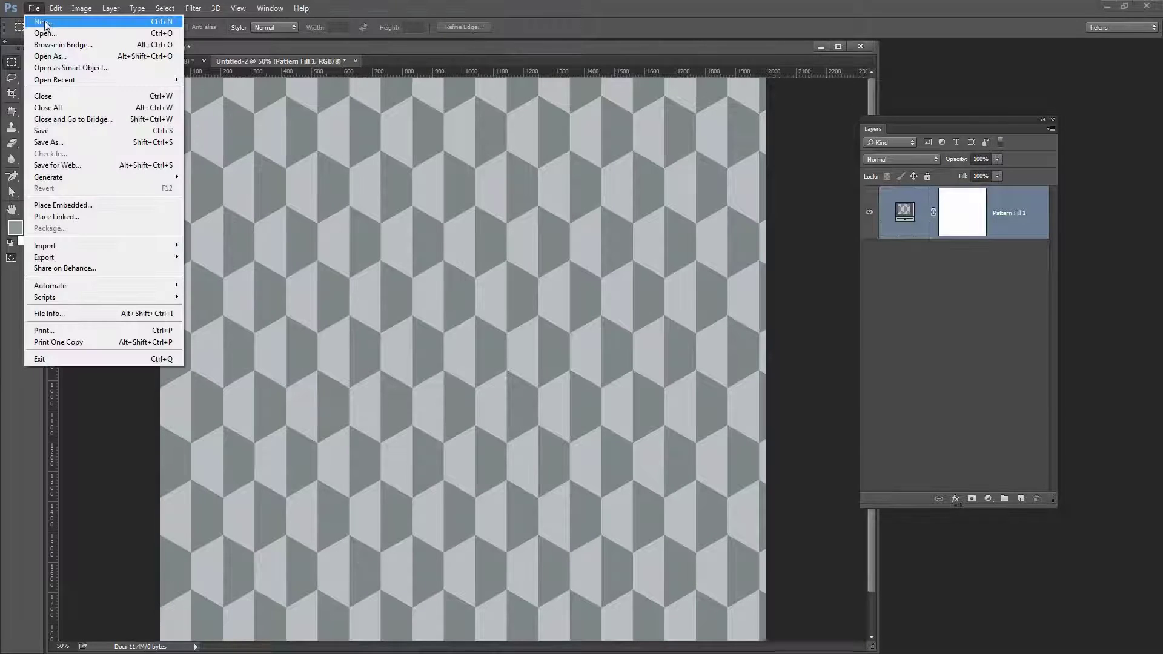
click(44, 22)
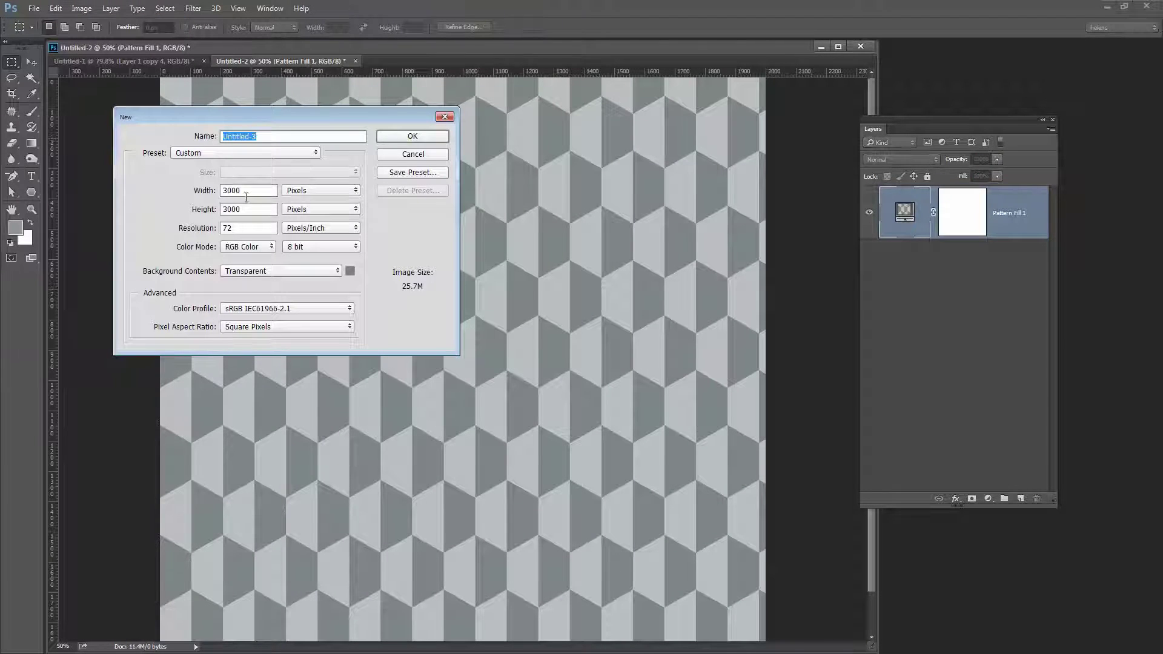
double_click(246, 192)
text(2000)
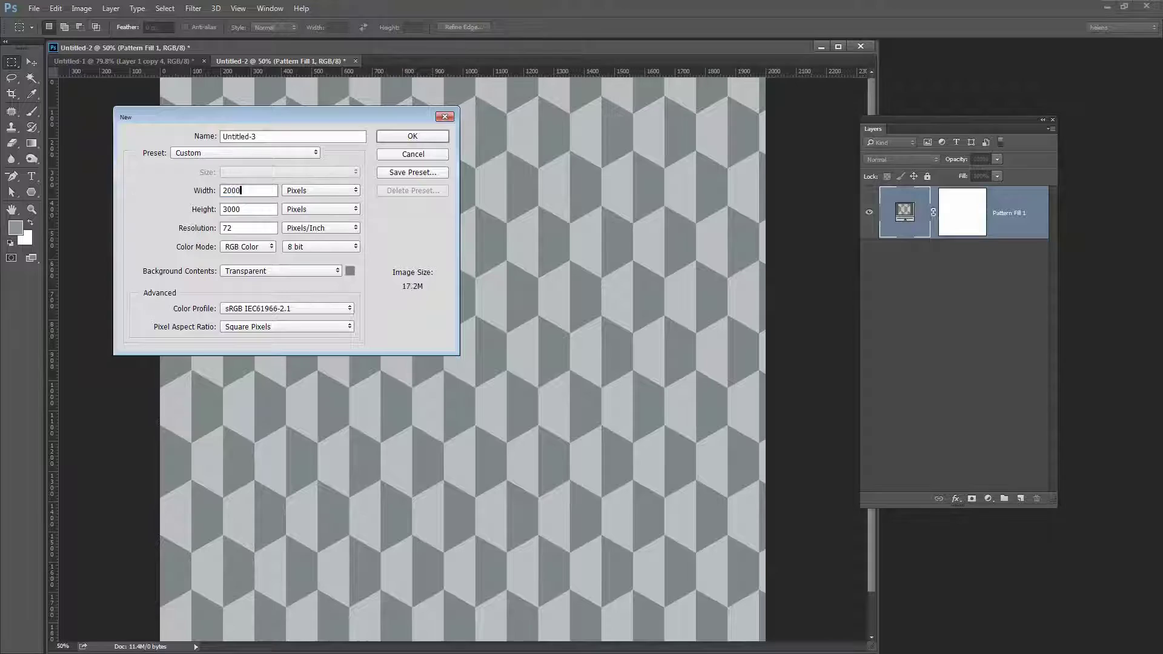
key(Tab)
text(3000)
double_click(255, 209)
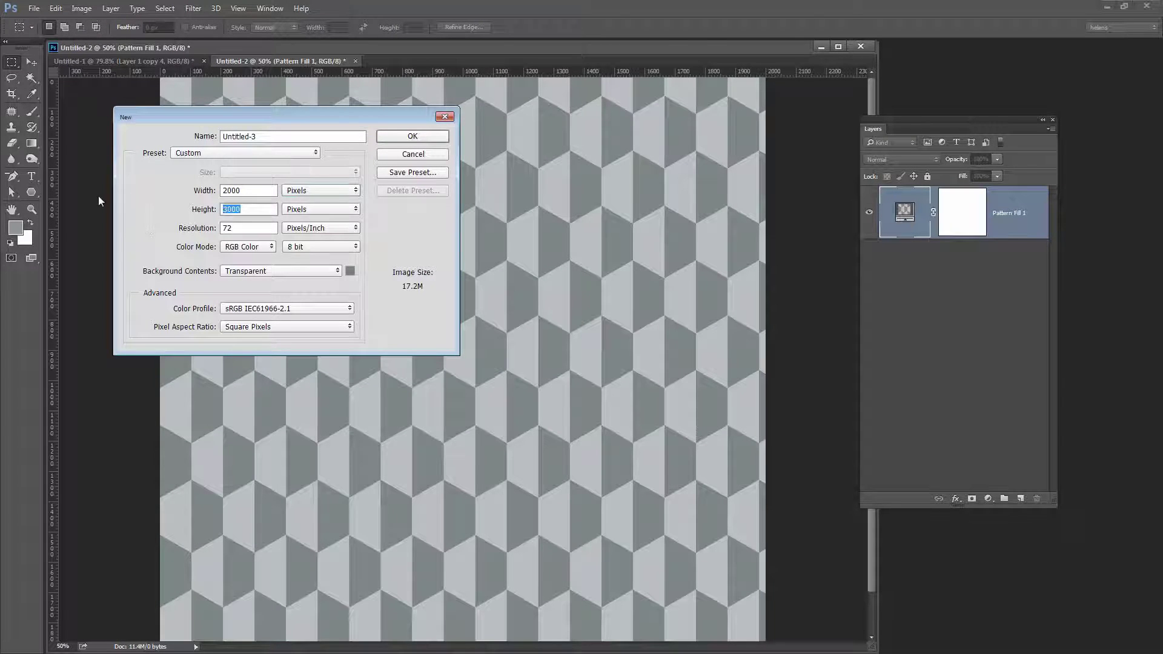
text(5)
key(BackSpace)
text(2000)
key(Return)
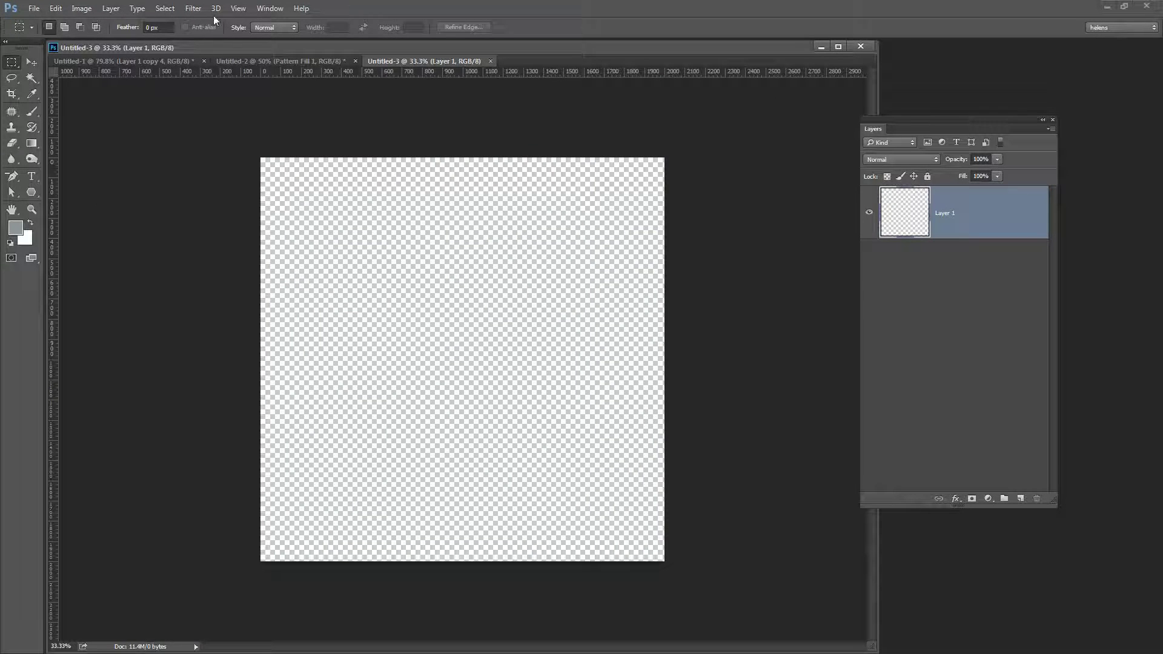
Step: Turn on Layer Edges and add a vertical guide at 50%
click(238, 8)
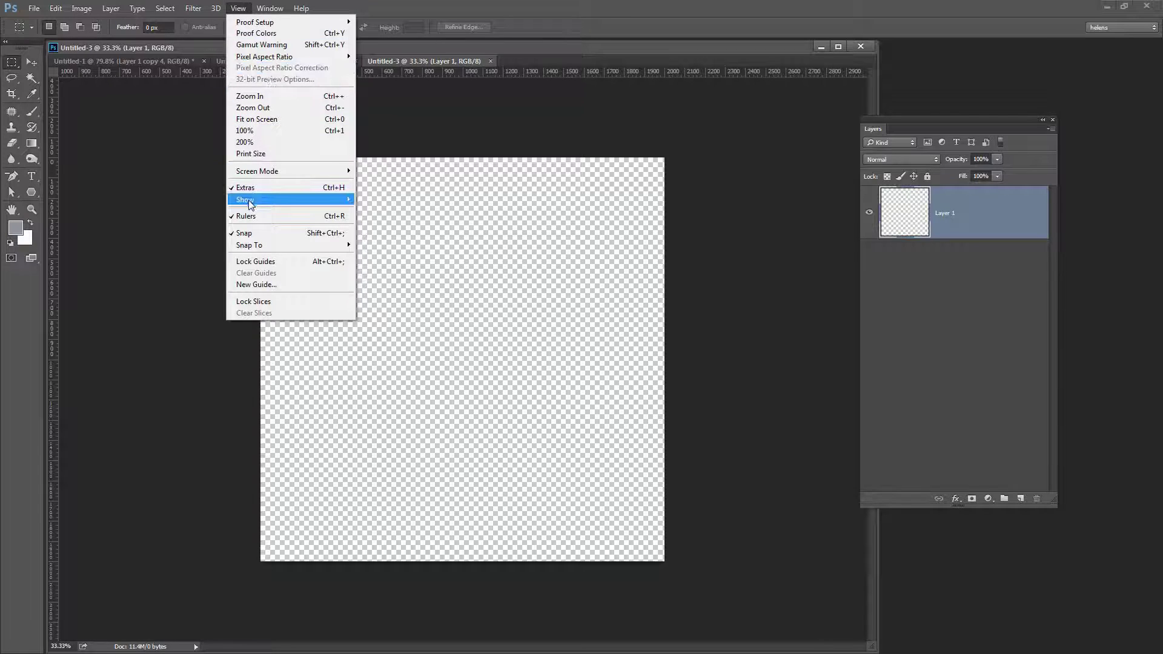
mouse_move(251, 201)
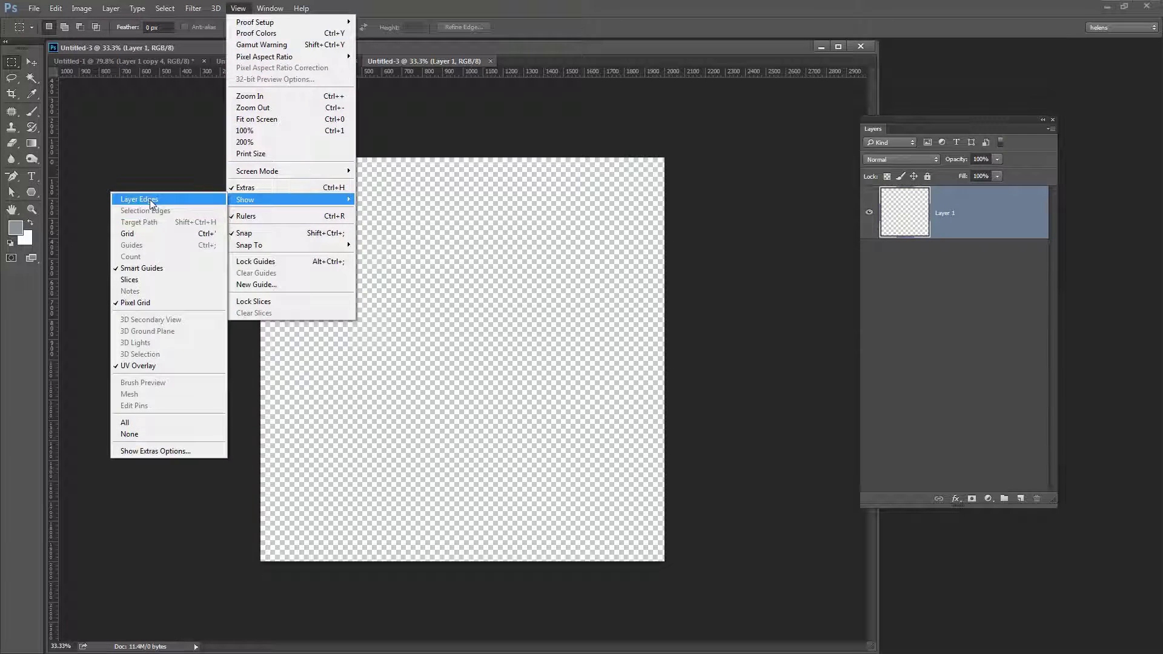
click(139, 200)
click(236, 8)
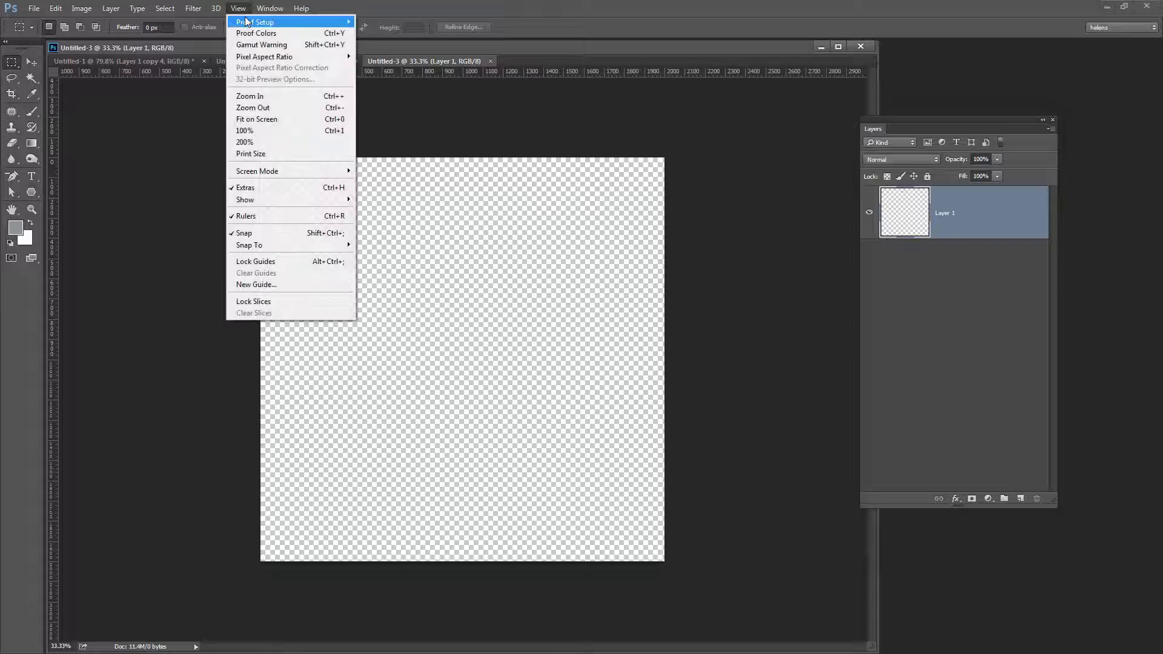
mouse_move(260, 205)
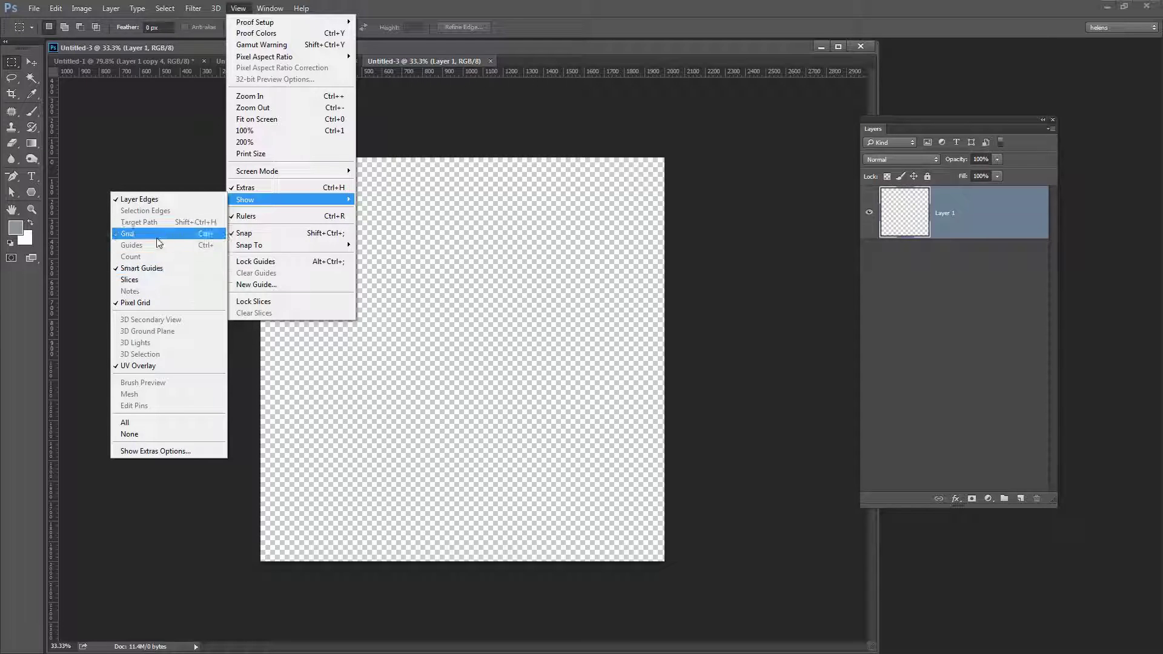
click(262, 285)
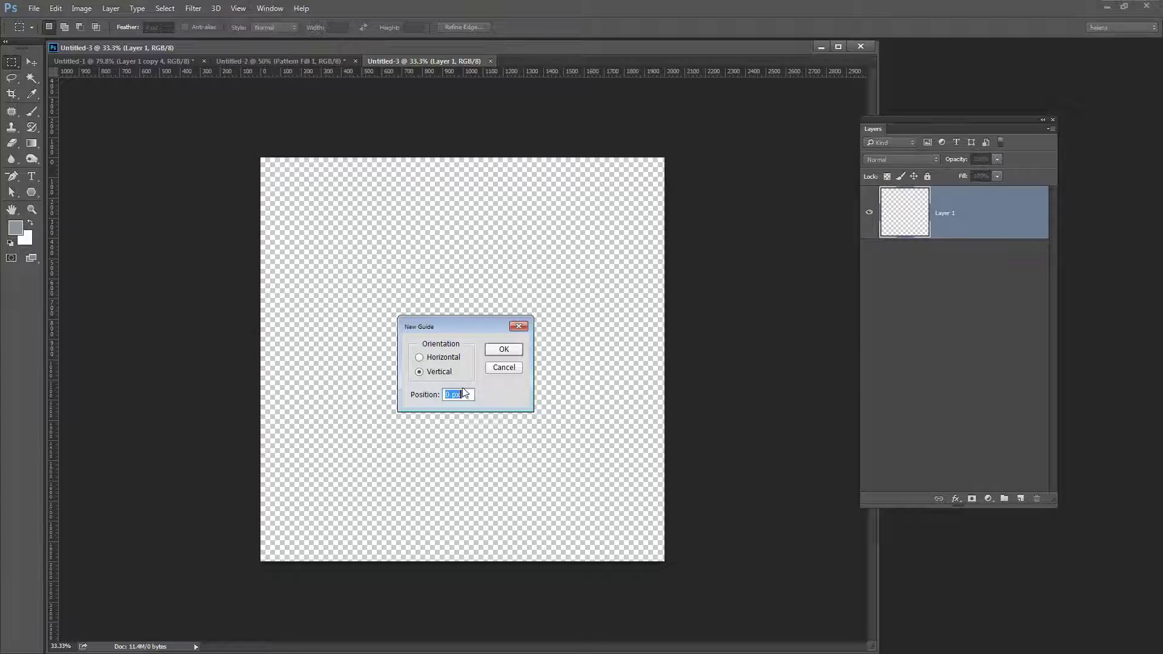
text(50)
click(509, 349)
Step: Add a horizontal guide at 50%
click(241, 10)
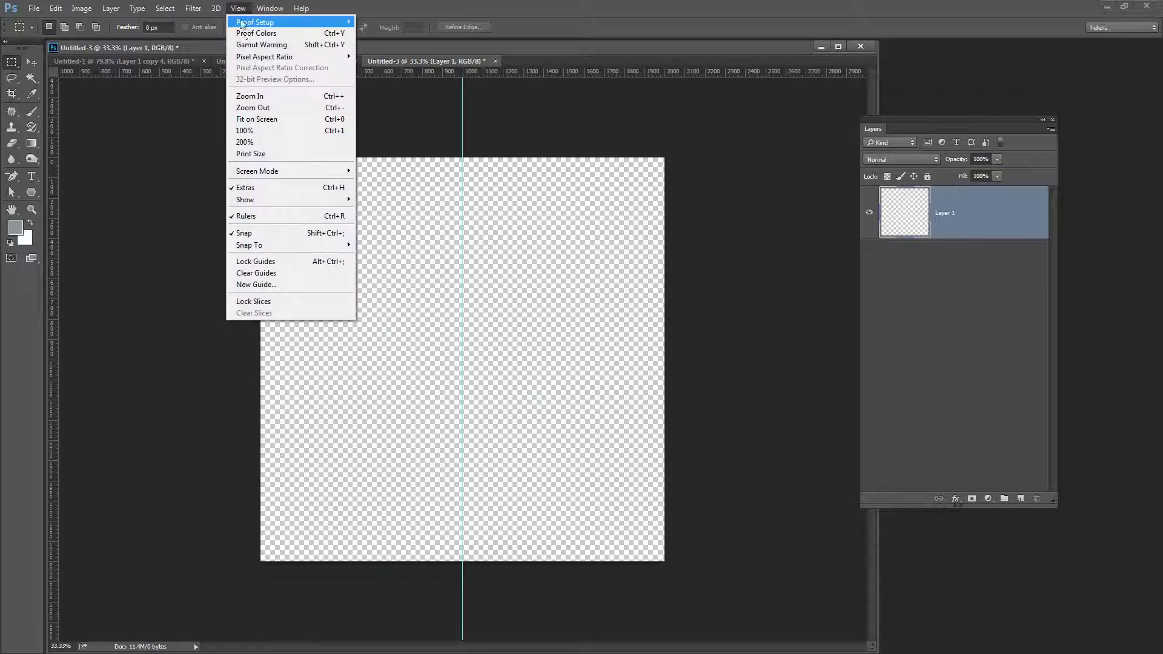
click(256, 284)
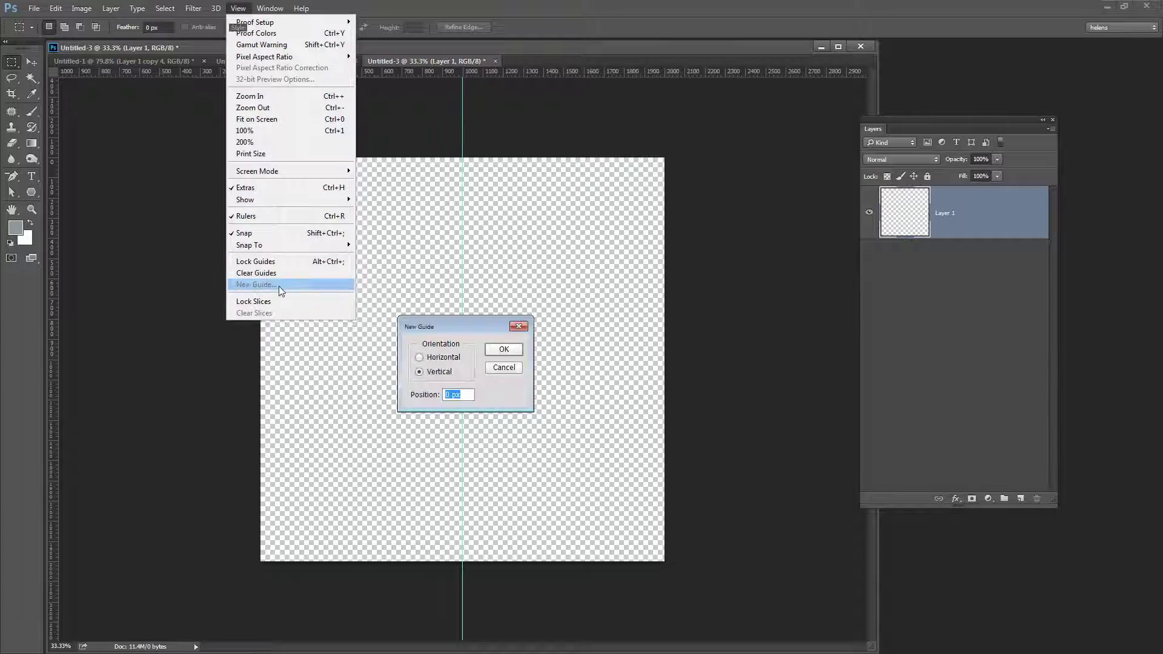
key(alt+h)
key(Tab)
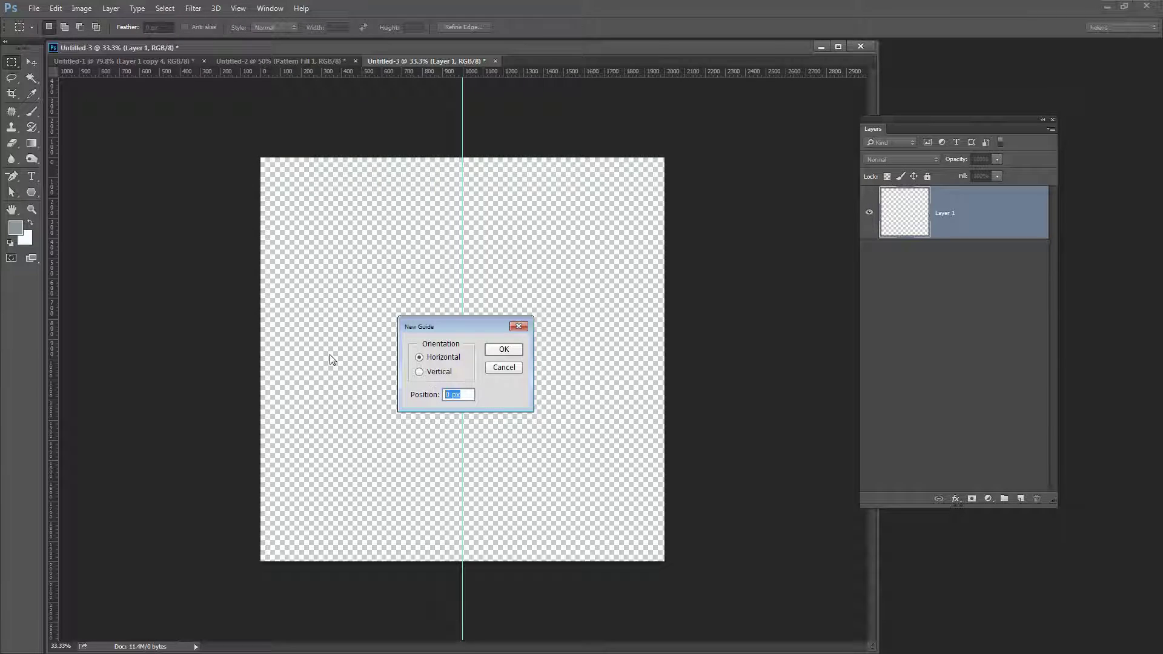
text(50%)
key(Return)
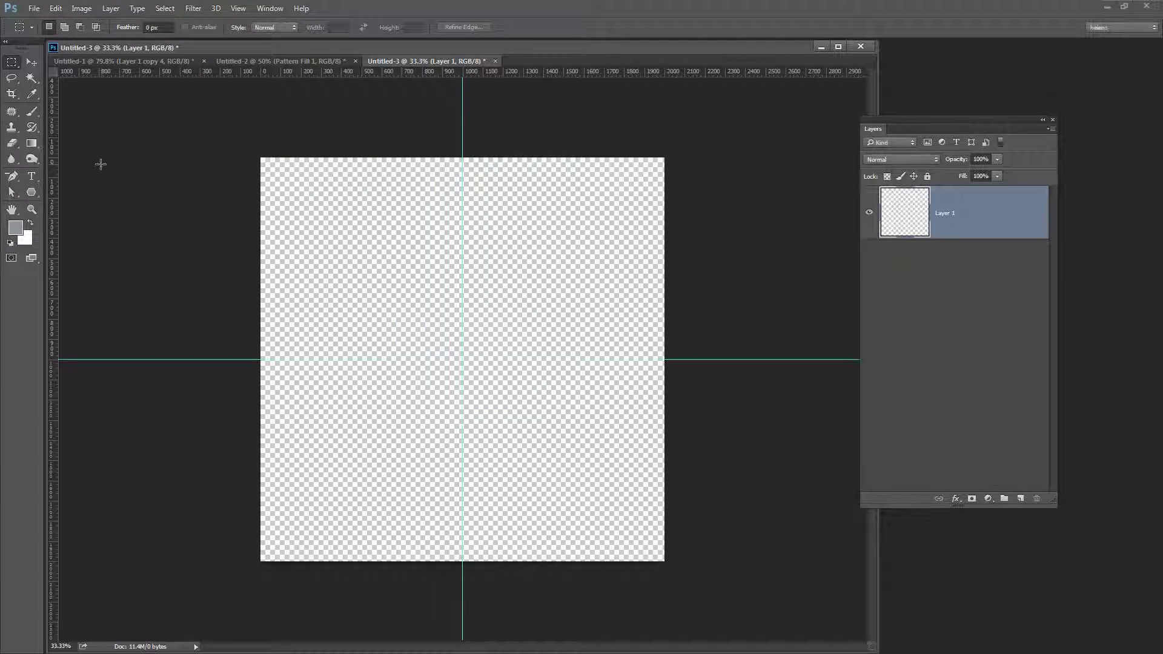
Step: Draw a six-sided grey hexagon, about 1666 × 1924 px, with the Polygon tool from the guide crossing
click(31, 194)
right_click(31, 194)
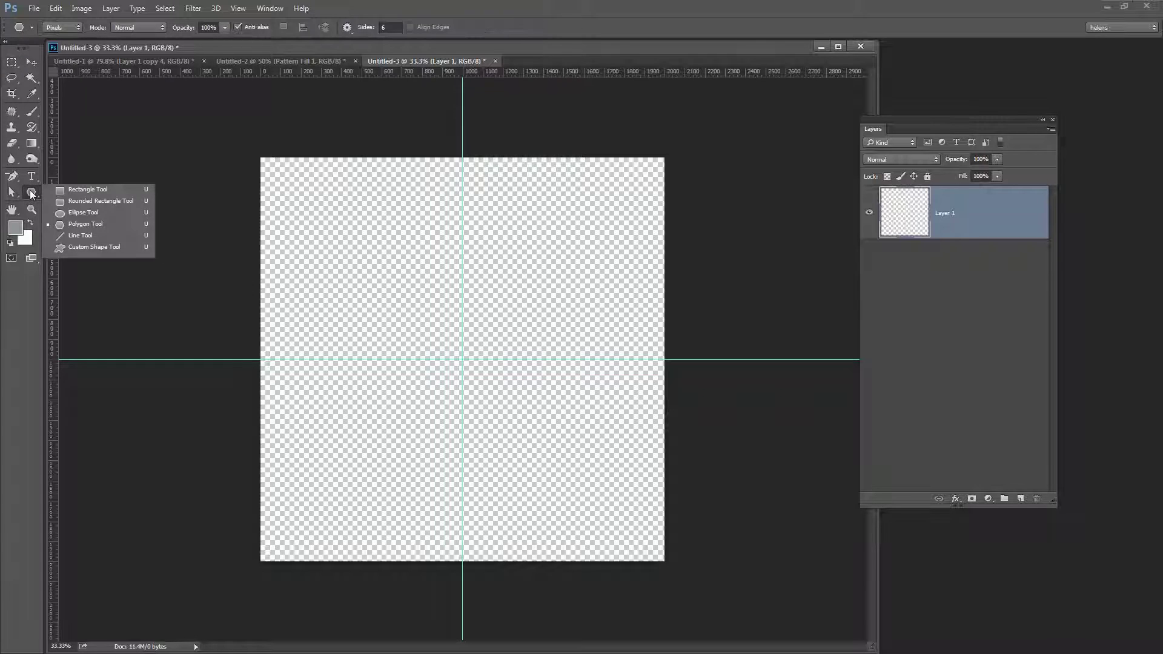
click(73, 223)
click(393, 27)
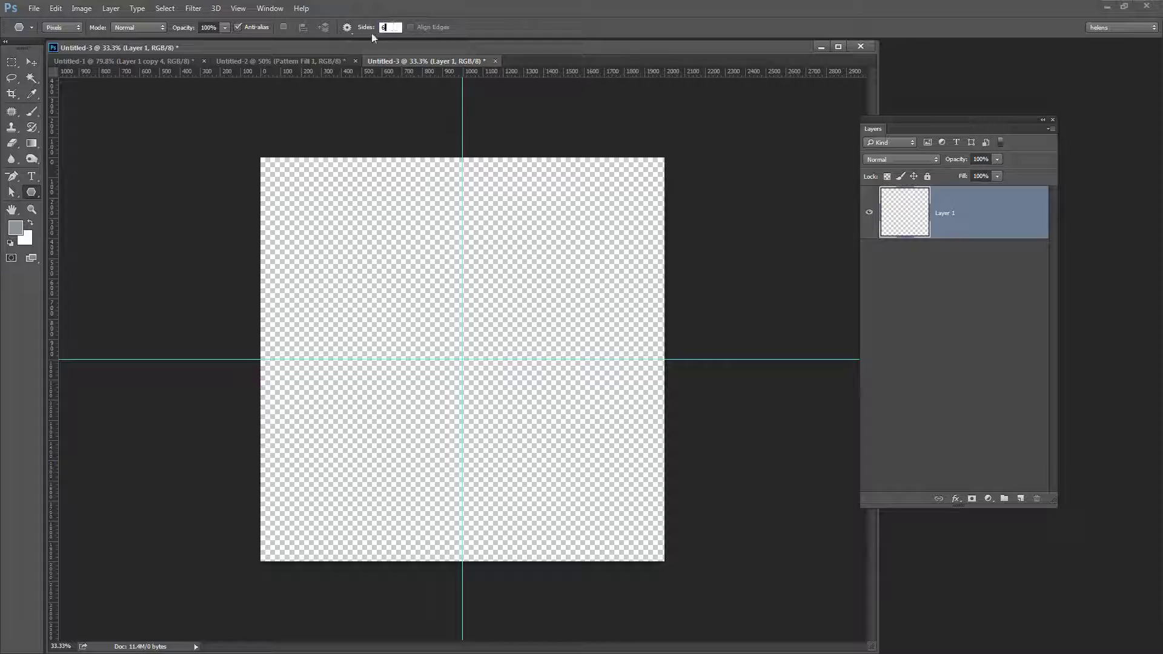
click(348, 28)
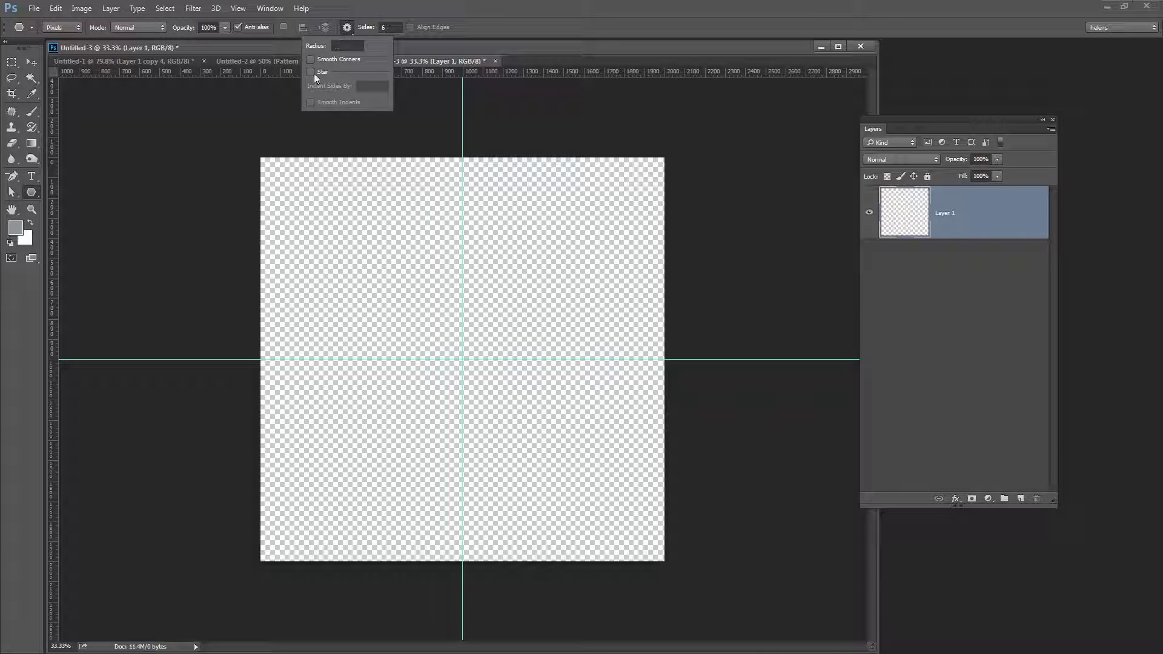
click(471, 49)
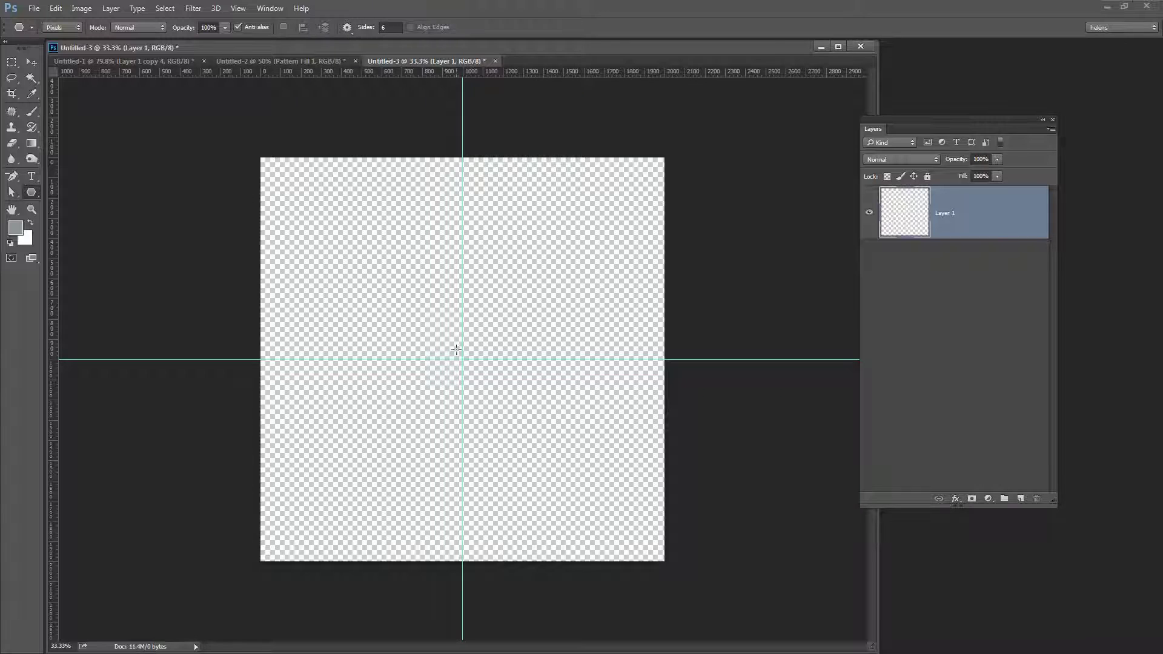
drag(456, 358, 417, 166)
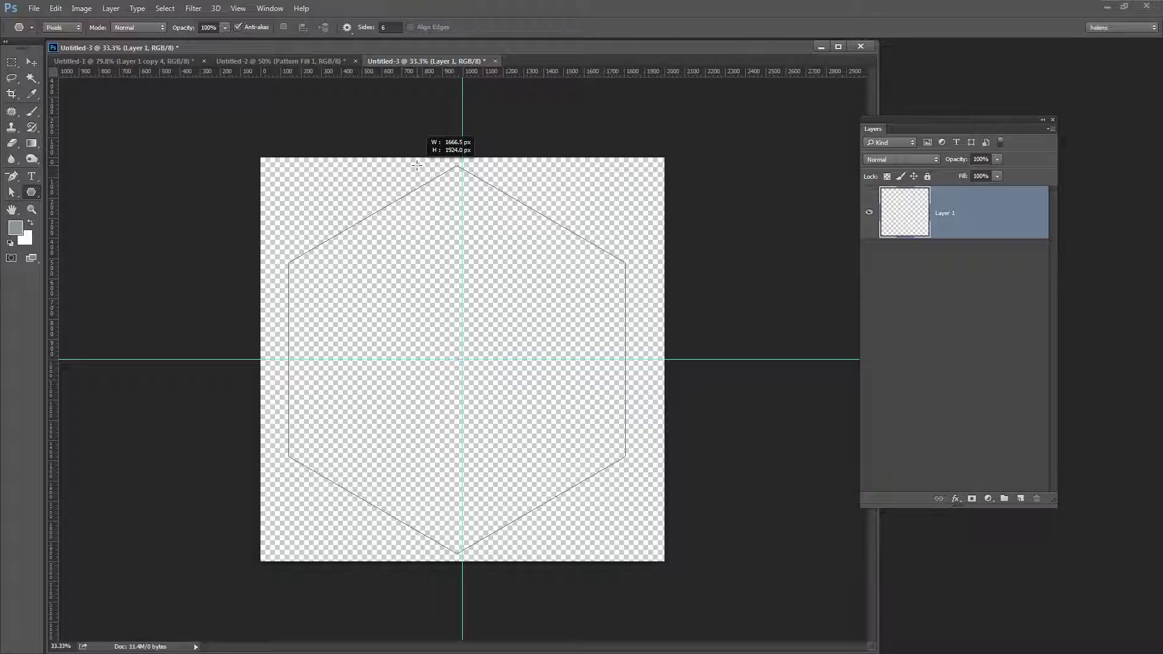
drag(417, 165, 417, 166)
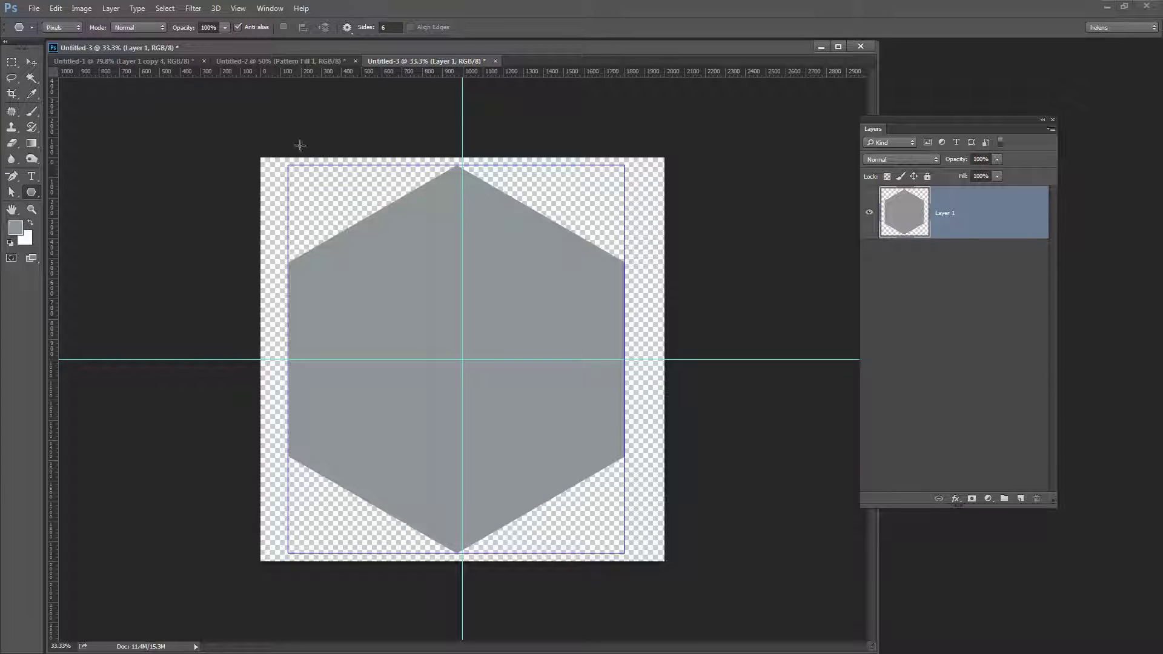
Step: Set the foreground colour to grey-green 7ba495 and lock Layer 1's transparent pixels
click(16, 227)
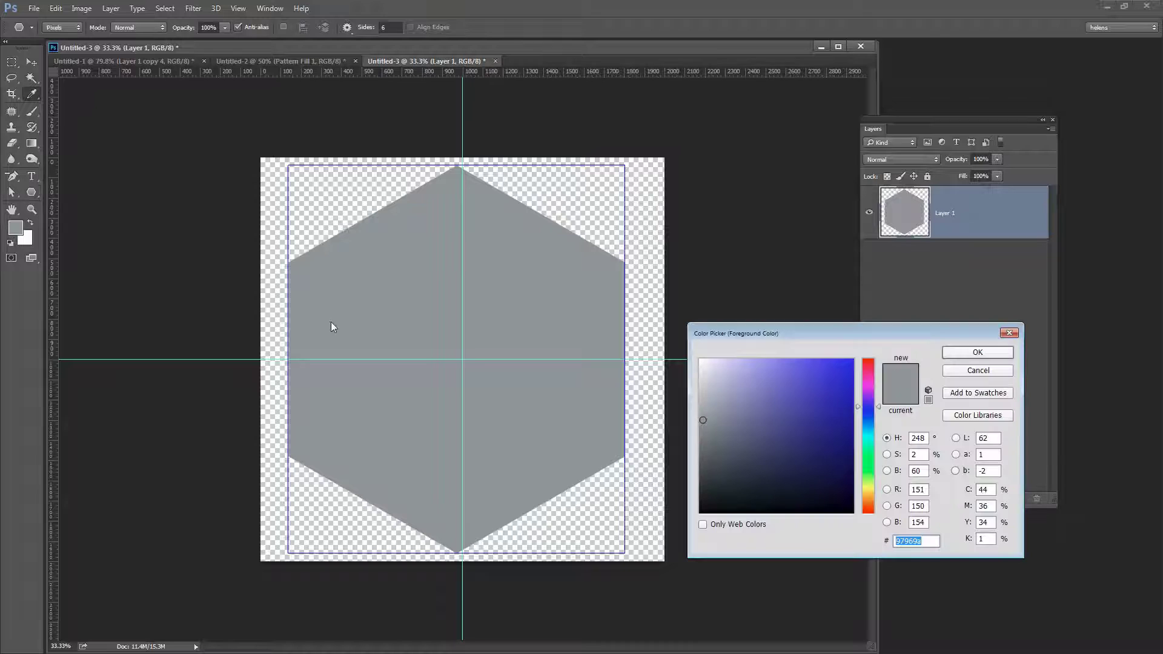
click(790, 369)
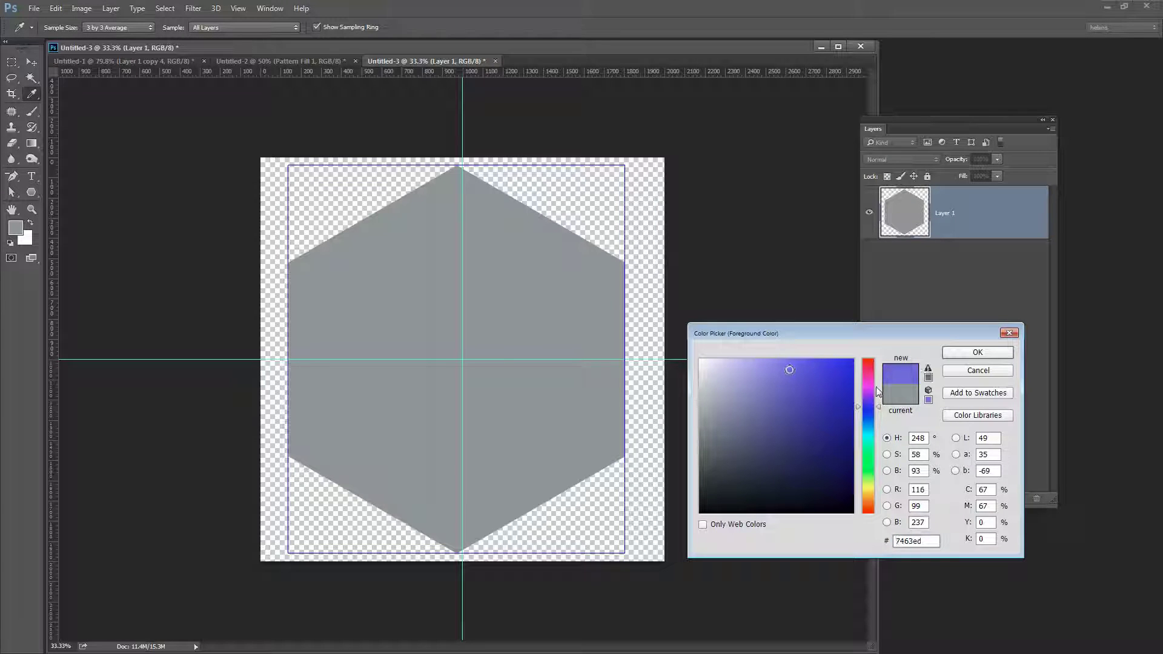
mouse_move(870, 455)
mouse_down()
mouse_move(870, 475)
mouse_move(869, 446)
mouse_up()
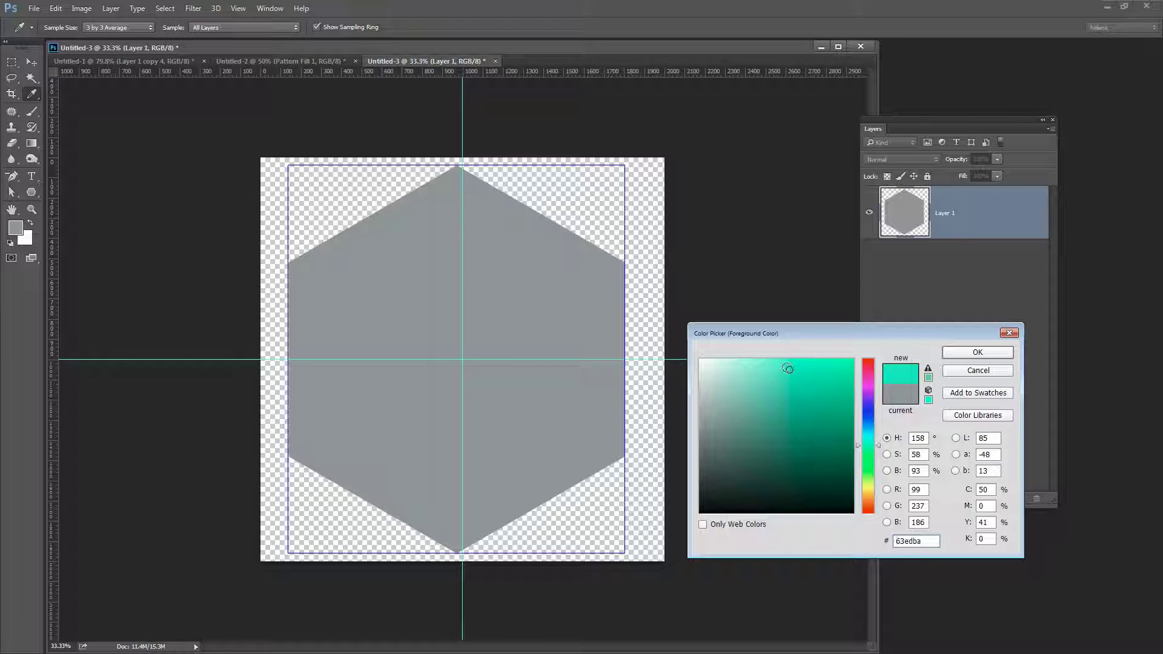
drag(787, 369, 738, 414)
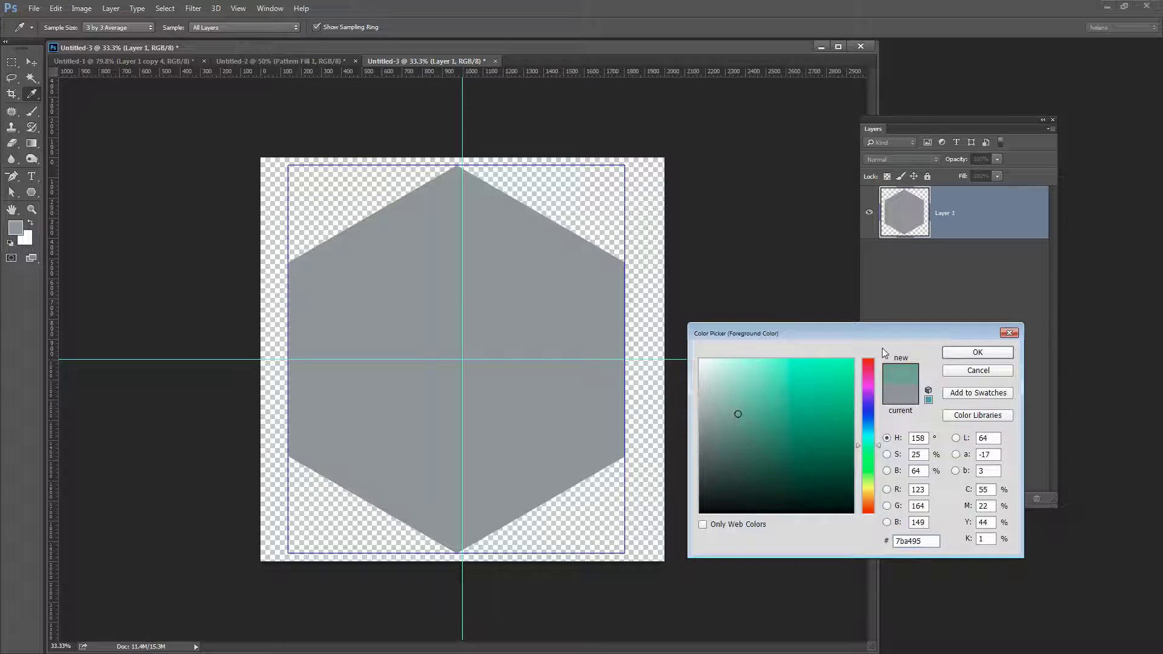
click(976, 353)
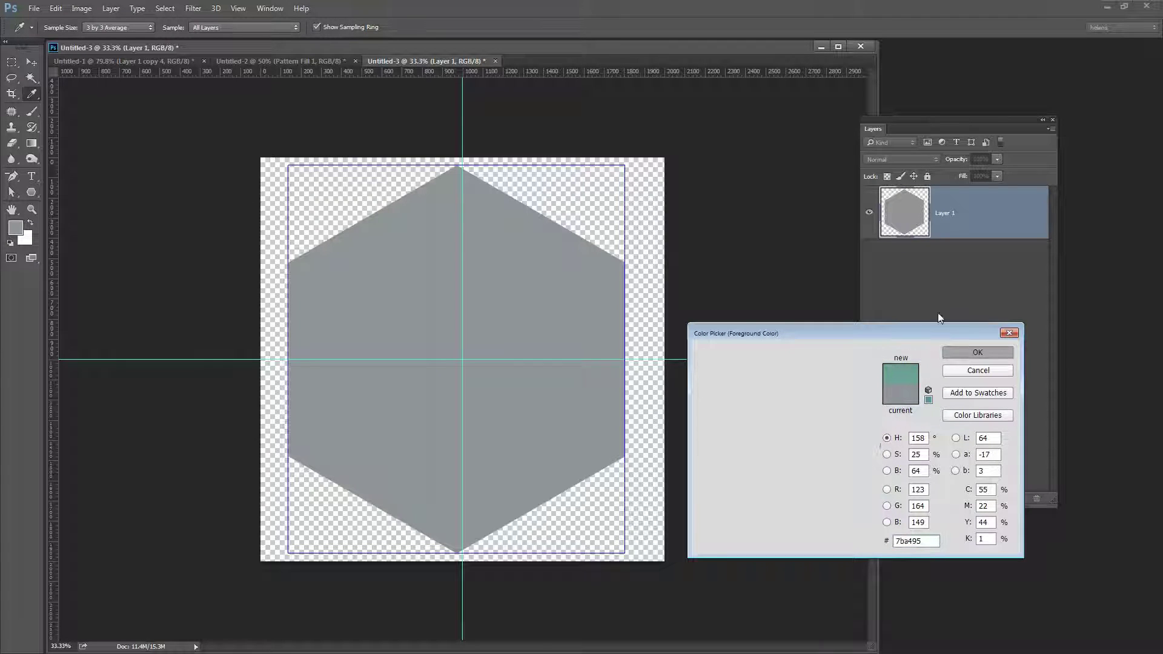
click(888, 176)
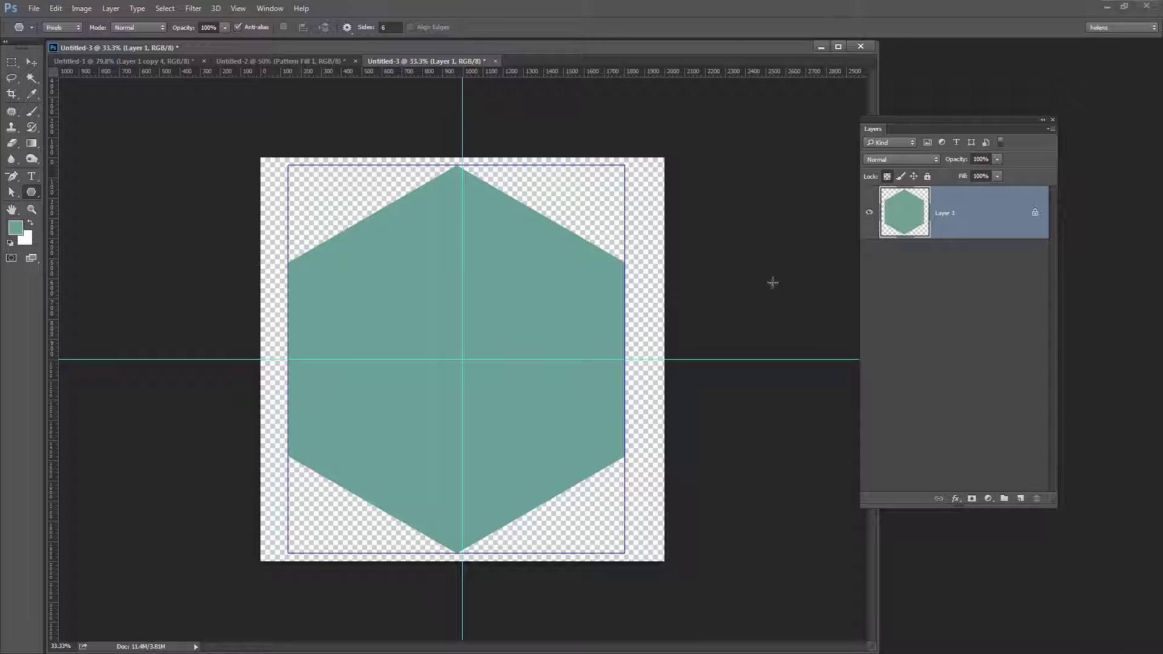
Step: Add an empty Layer 2 beneath Layer 1 and load the hexagon's outline as a selection
click(1020, 498)
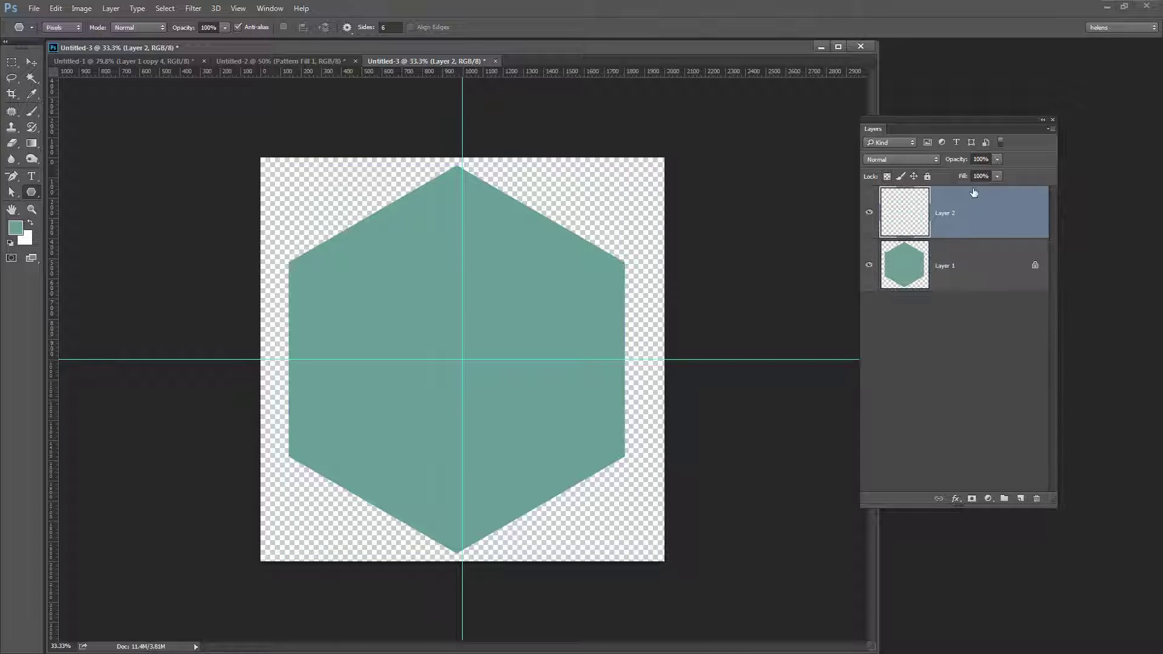
drag(974, 193, 965, 290)
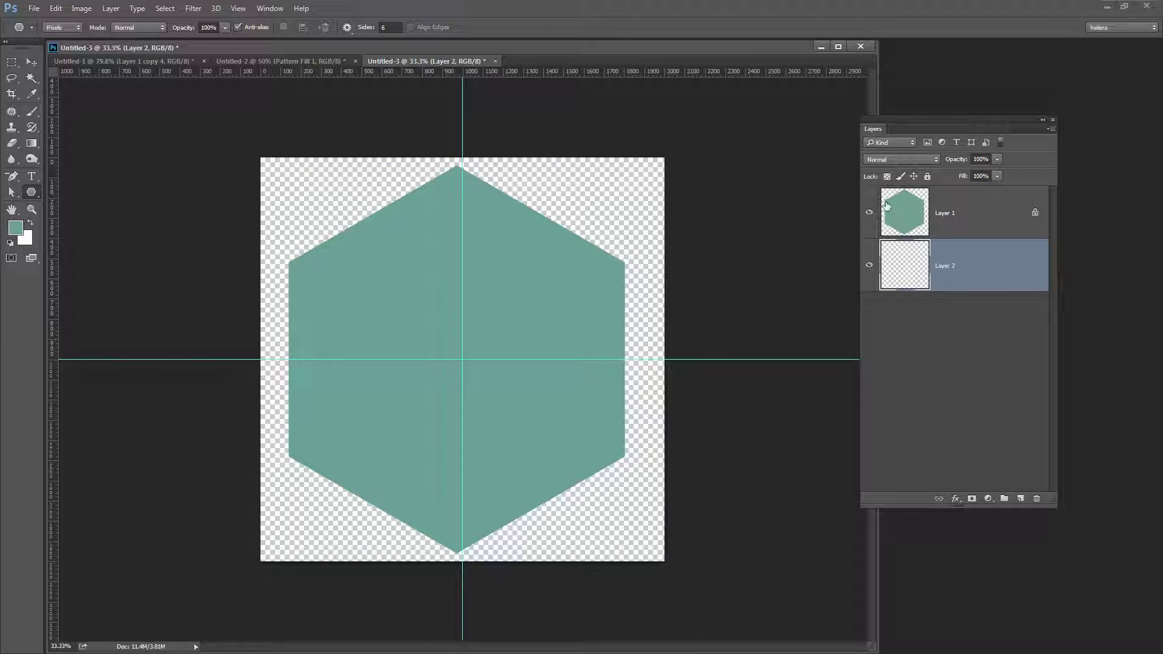
ctrl+click(904, 205)
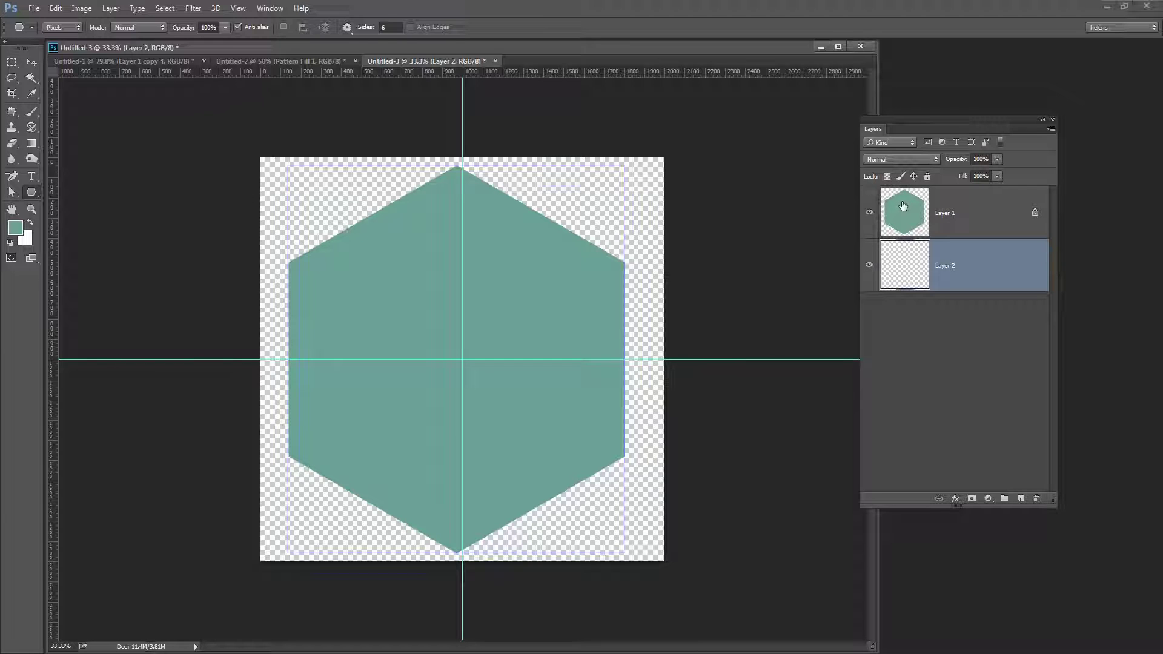
click(909, 211)
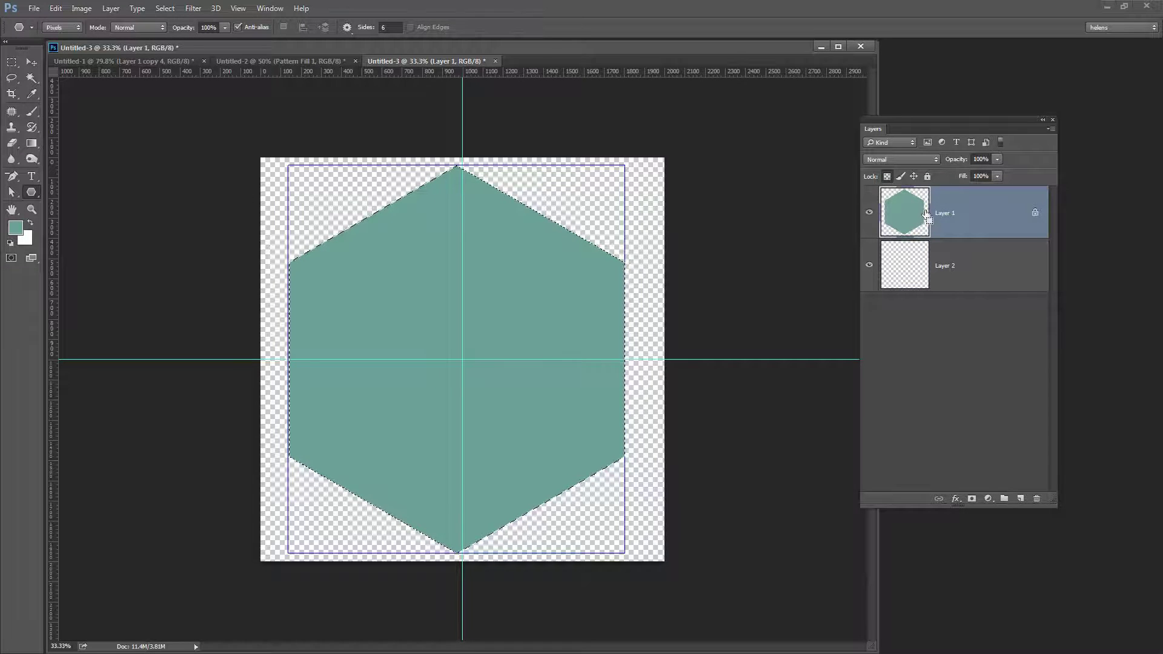
Step: Select the whole canvas and align the hexagon to its vertical and horizontal centres
key(v)
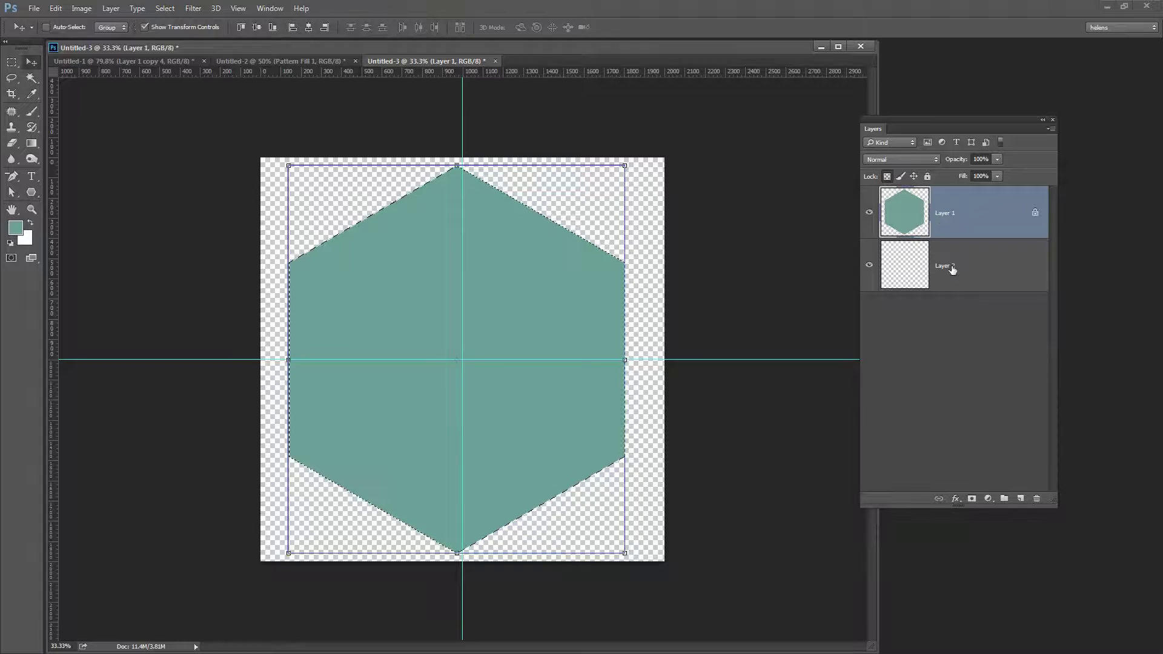
click(170, 8)
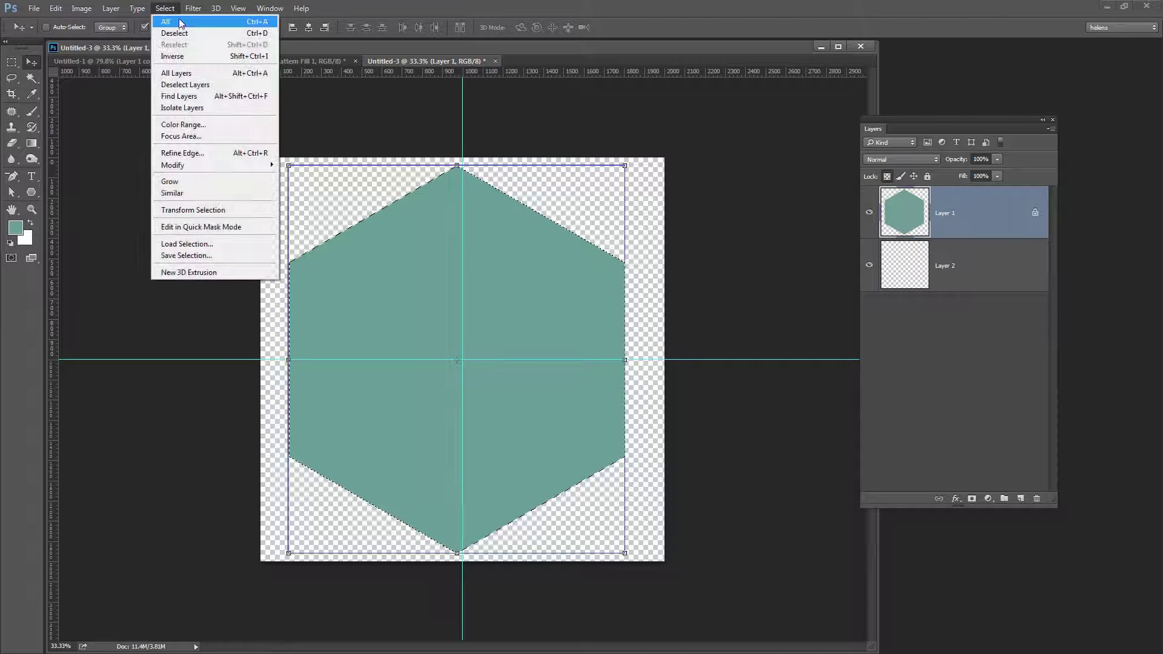
click(177, 21)
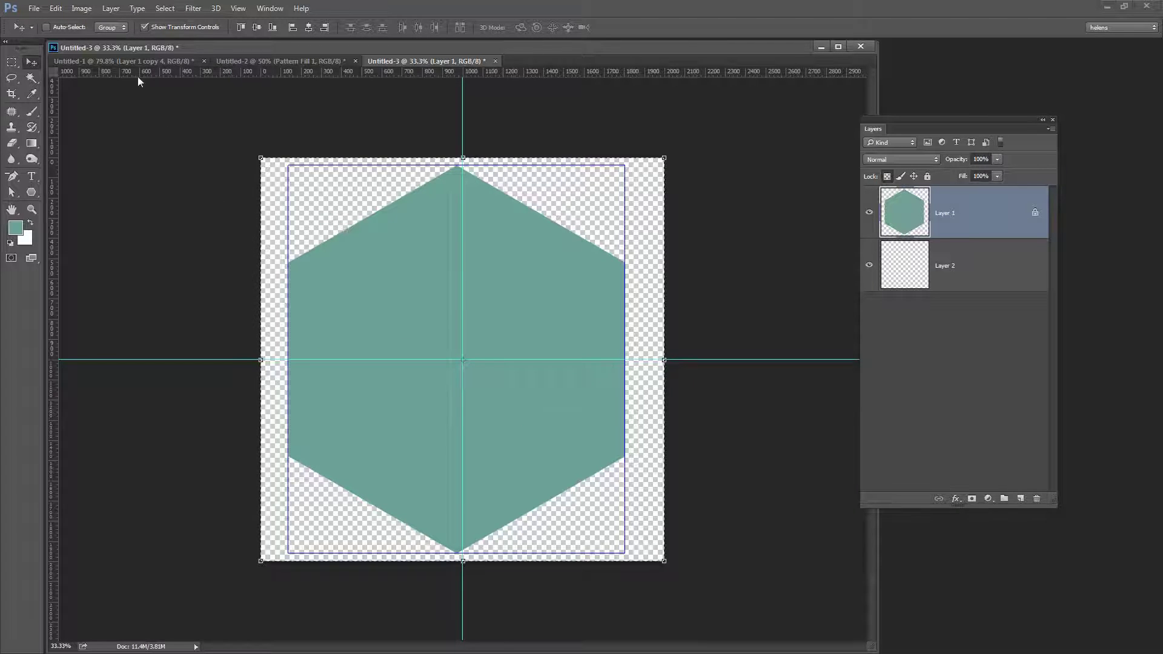
click(111, 9)
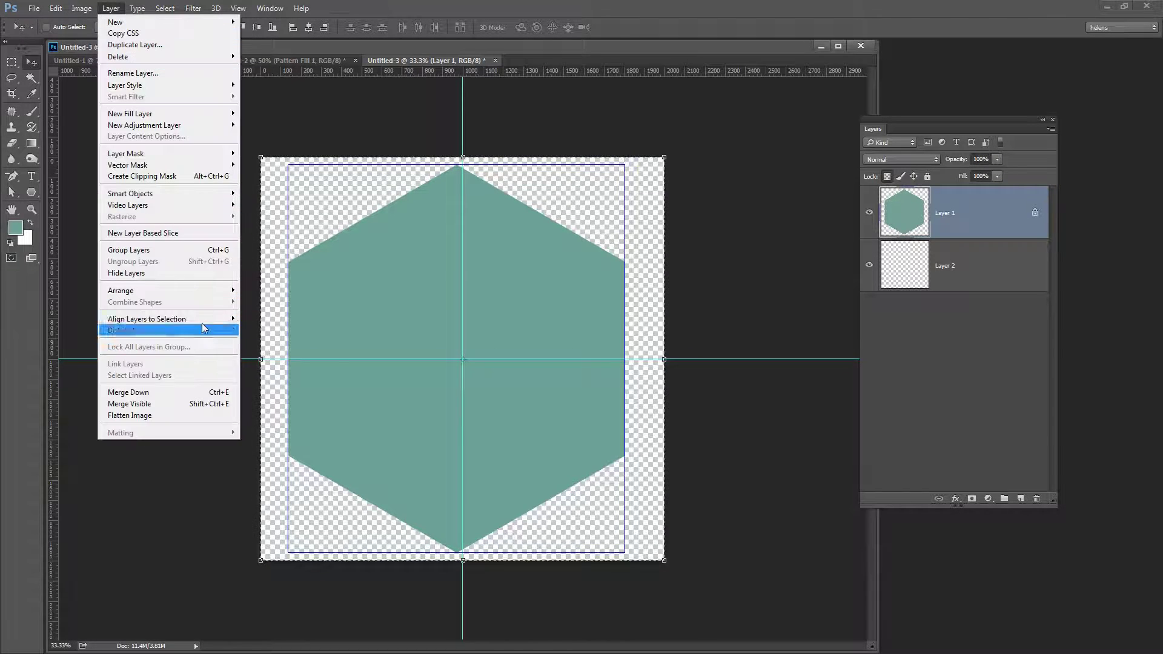
mouse_move(202, 323)
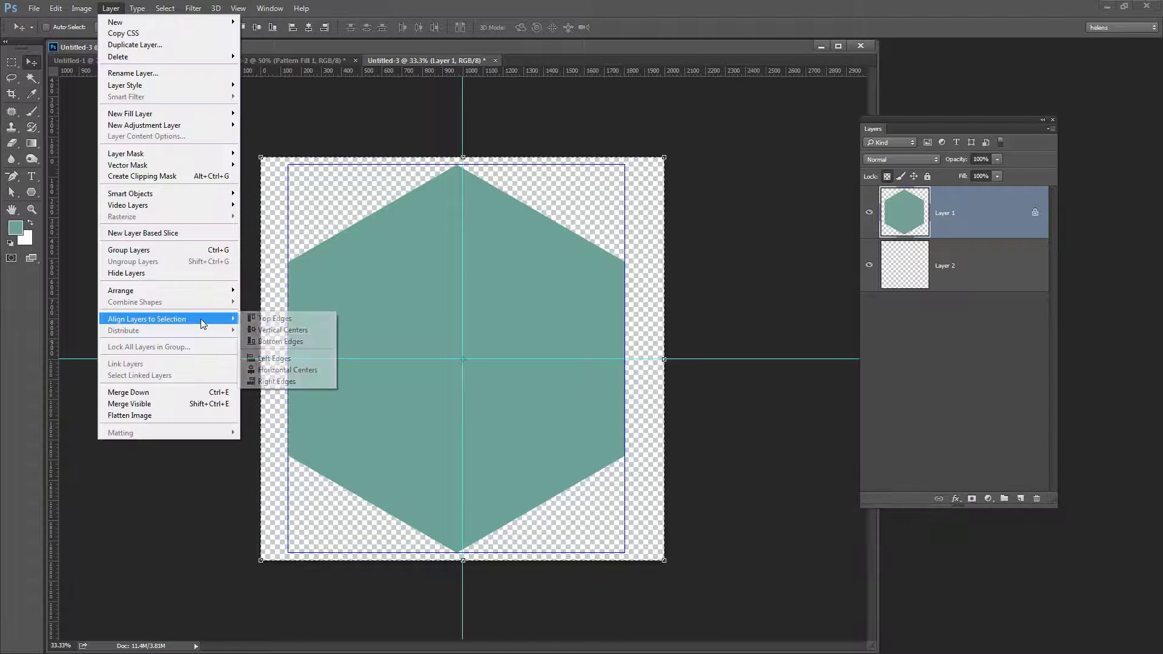
click(285, 332)
click(111, 8)
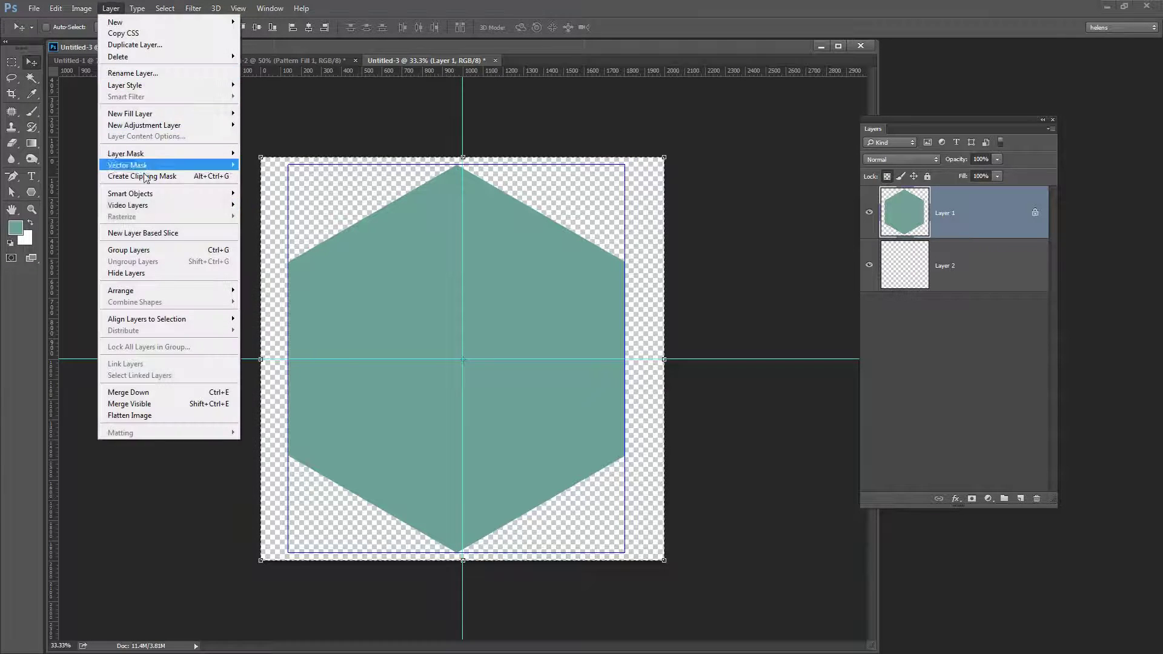
mouse_move(182, 321)
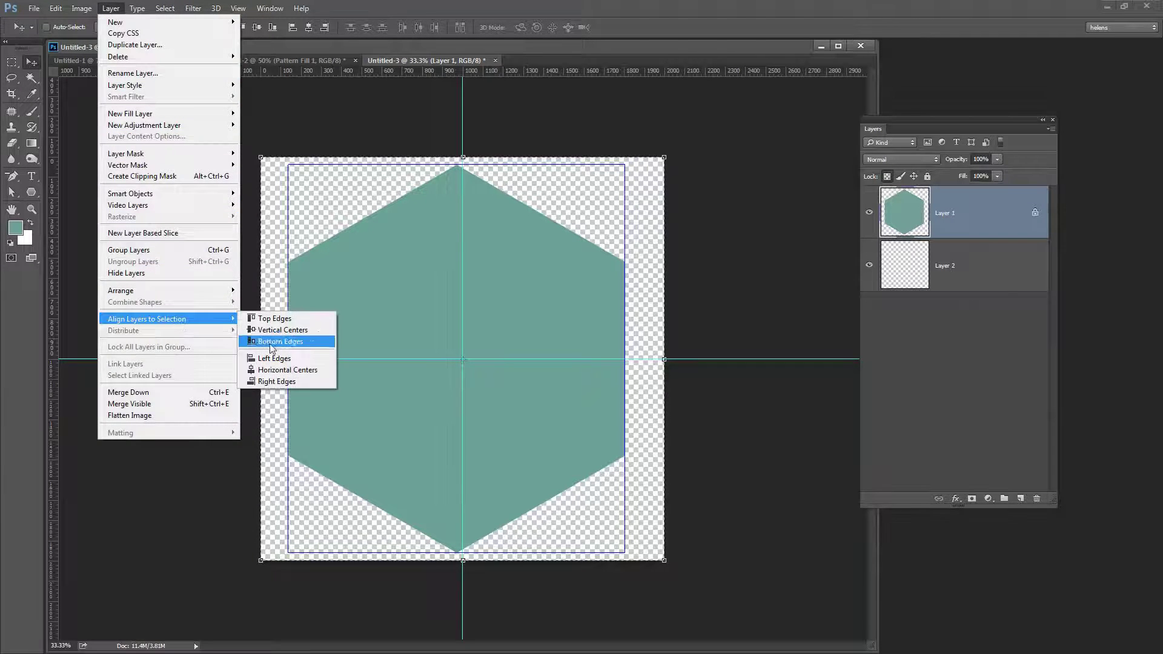
click(288, 370)
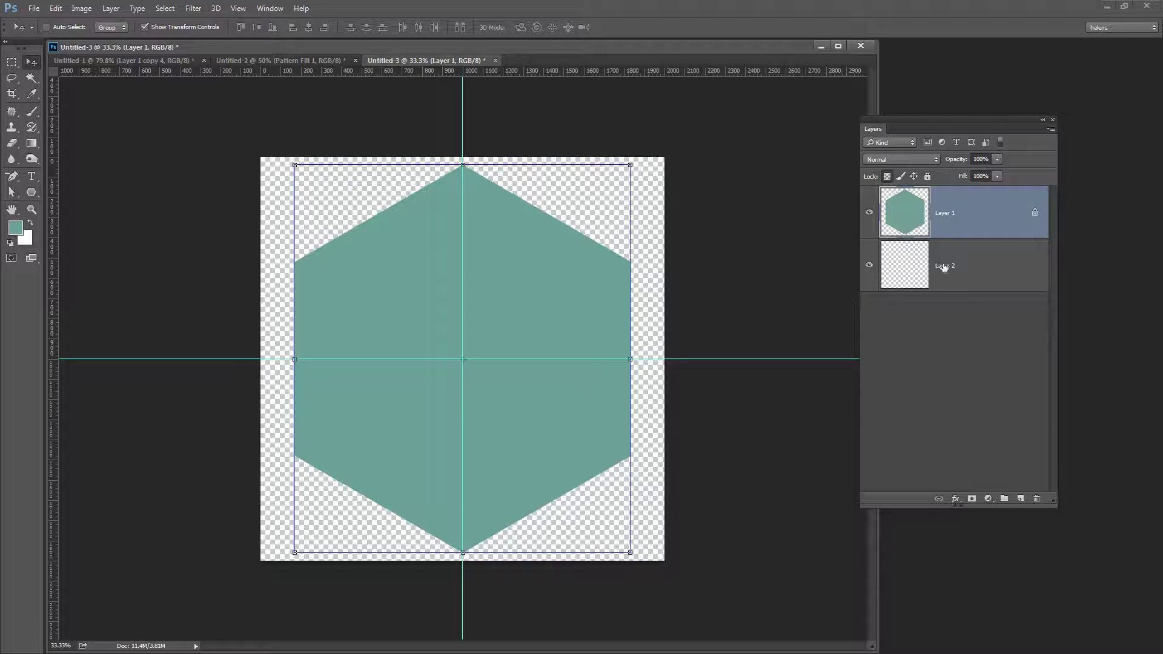
Step: Convert the hexagon's Layer 1 into a smart object
click(945, 270)
click(901, 222)
right_click(961, 213)
click(1001, 295)
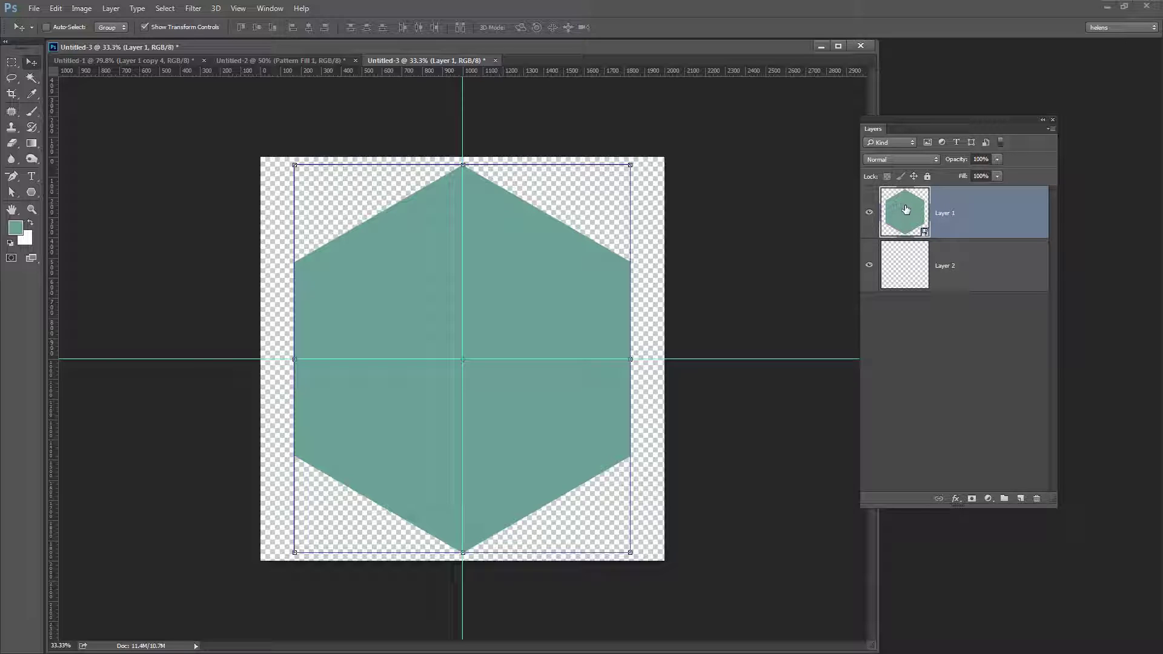
Step: Open the hexagon smart object's contents and fit the view around the hexagon
double_click(904, 210)
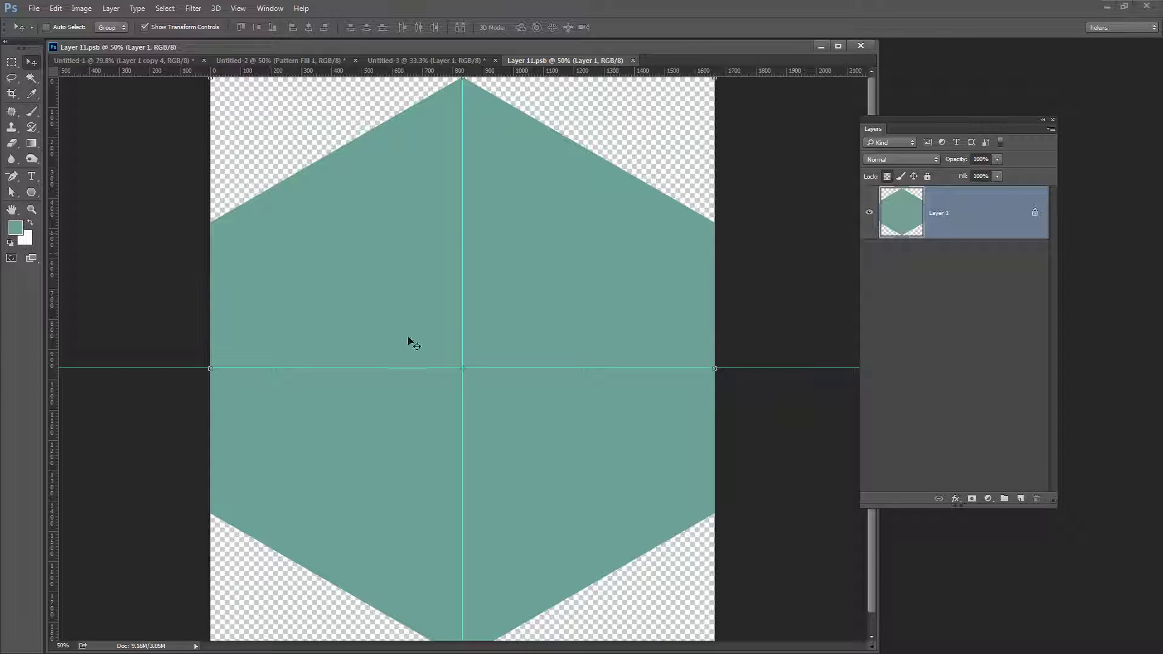
click(31, 209)
click(398, 361)
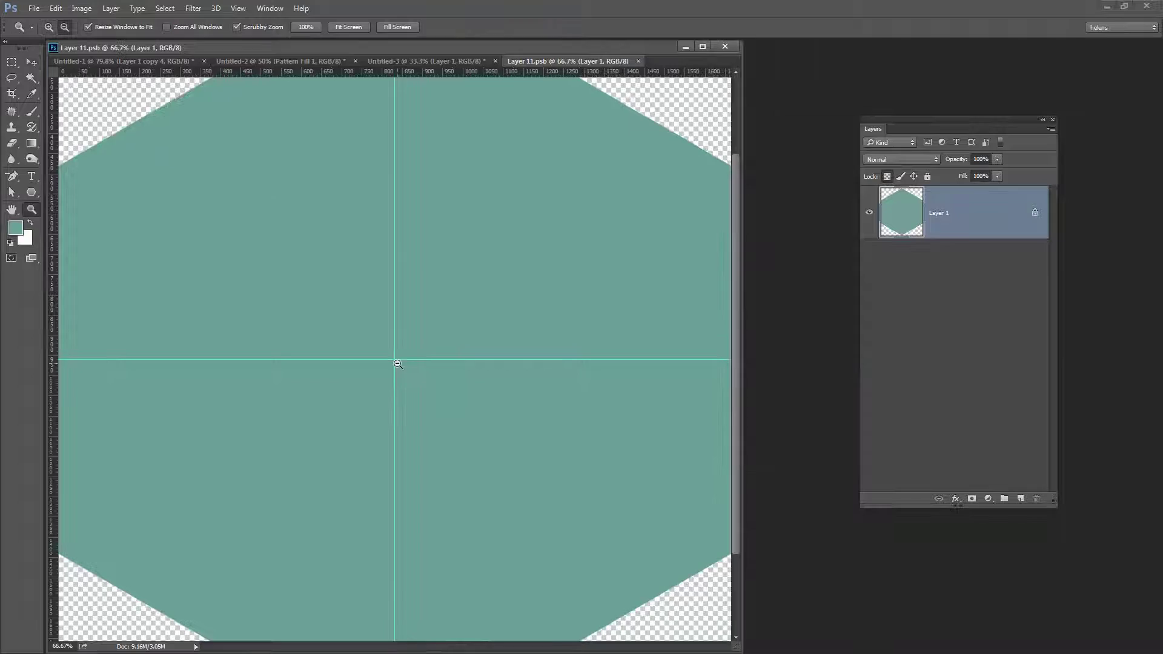
alt+click(401, 368)
alt+click(401, 368)
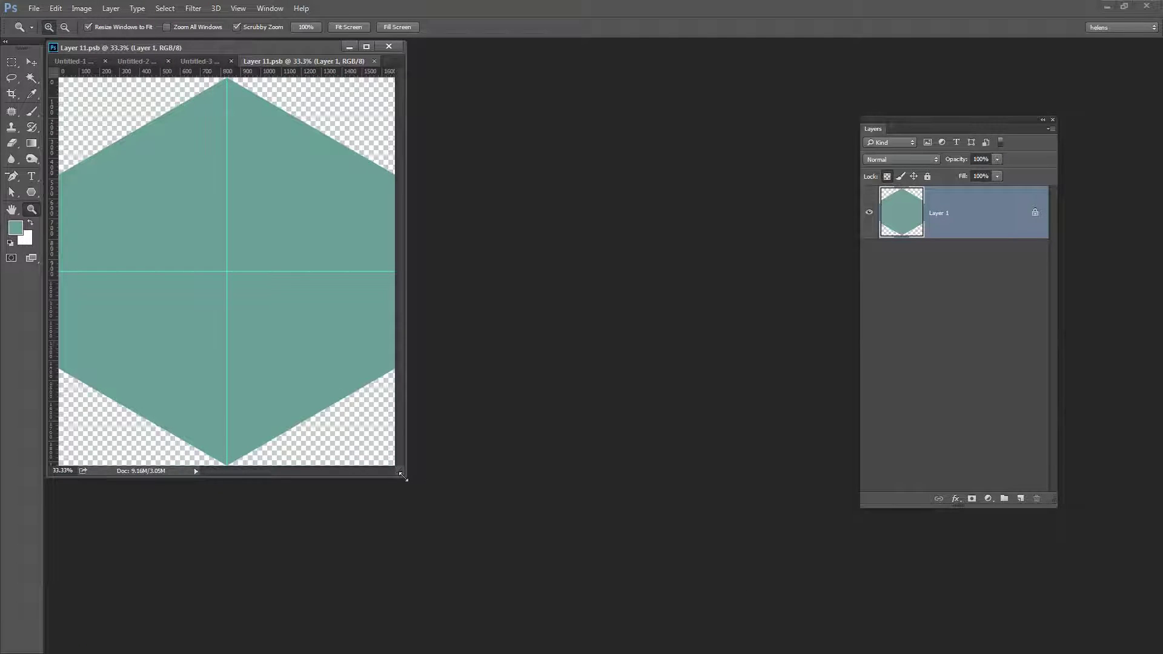
drag(403, 478, 613, 583)
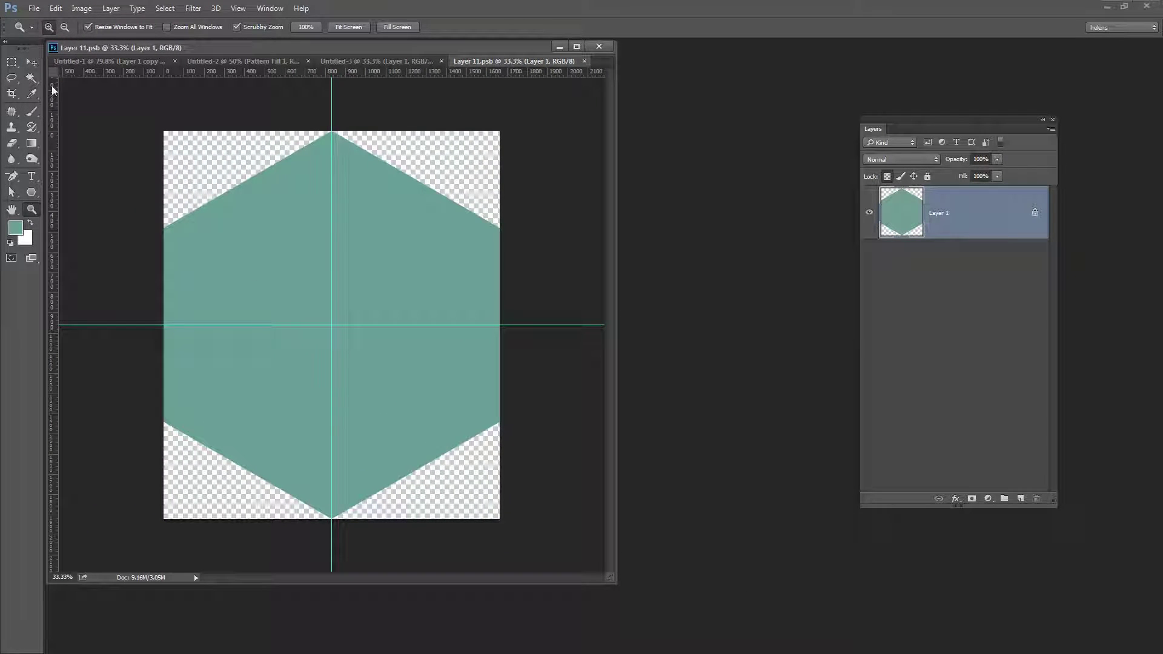
Step: Fill the hexagon's left half with mint green 89ecc8 and unlock transparent pixels
click(12, 62)
drag(149, 133, 332, 572)
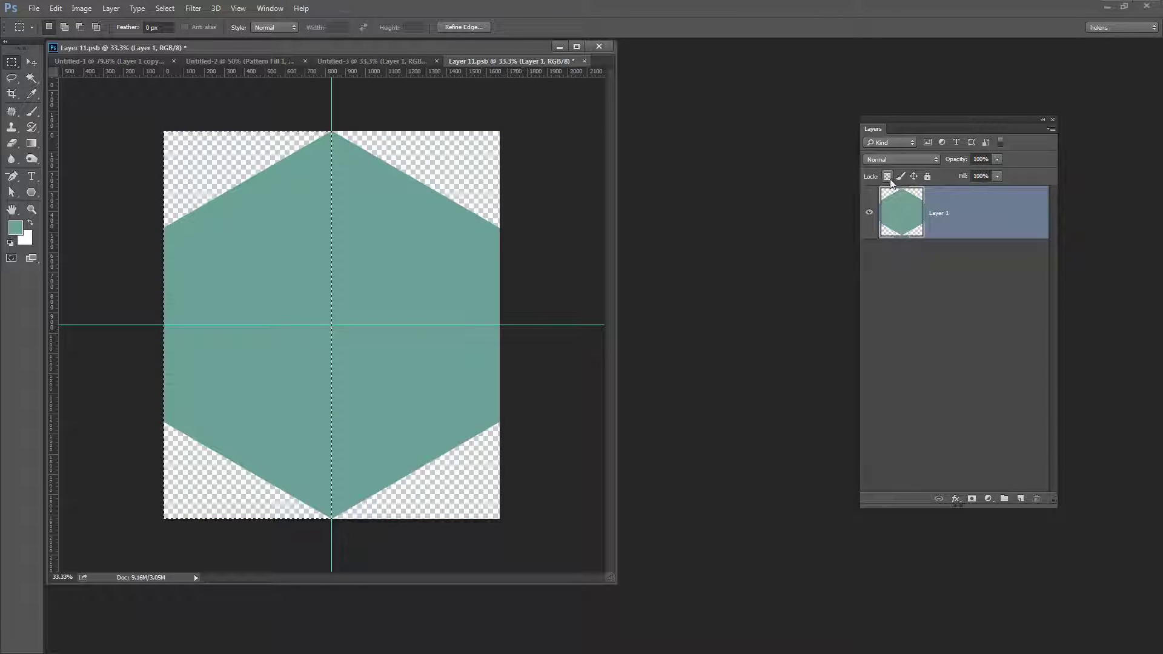
click(16, 229)
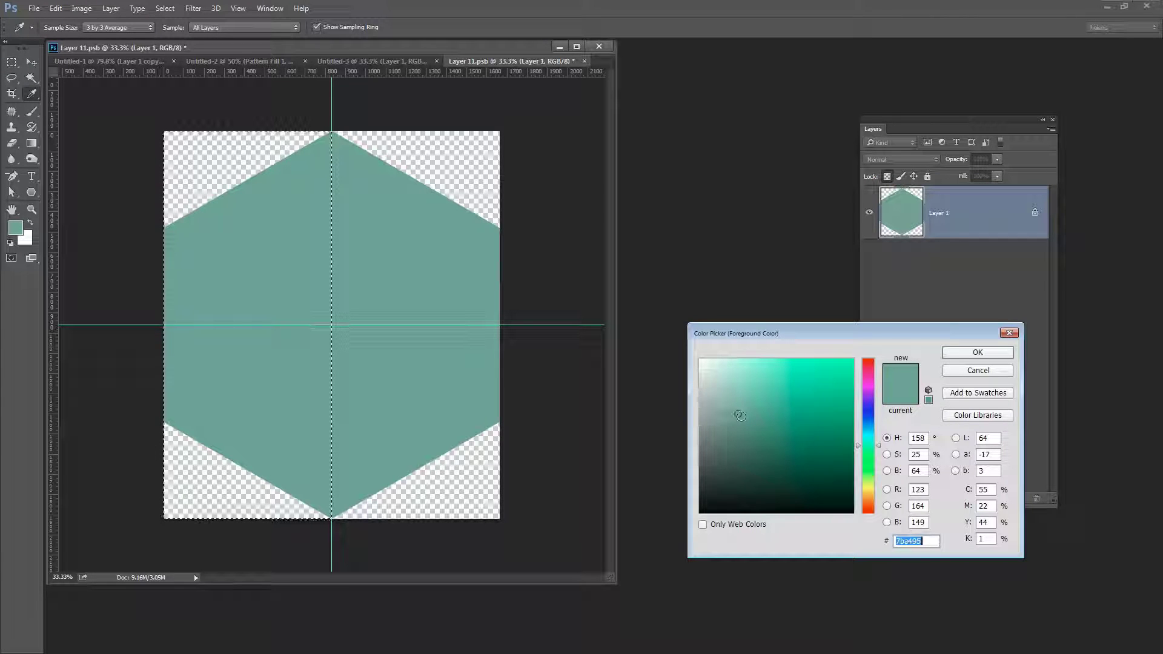
mouse_move(738, 414)
mouse_down()
mouse_move(740, 376)
mouse_move(764, 370)
mouse_up()
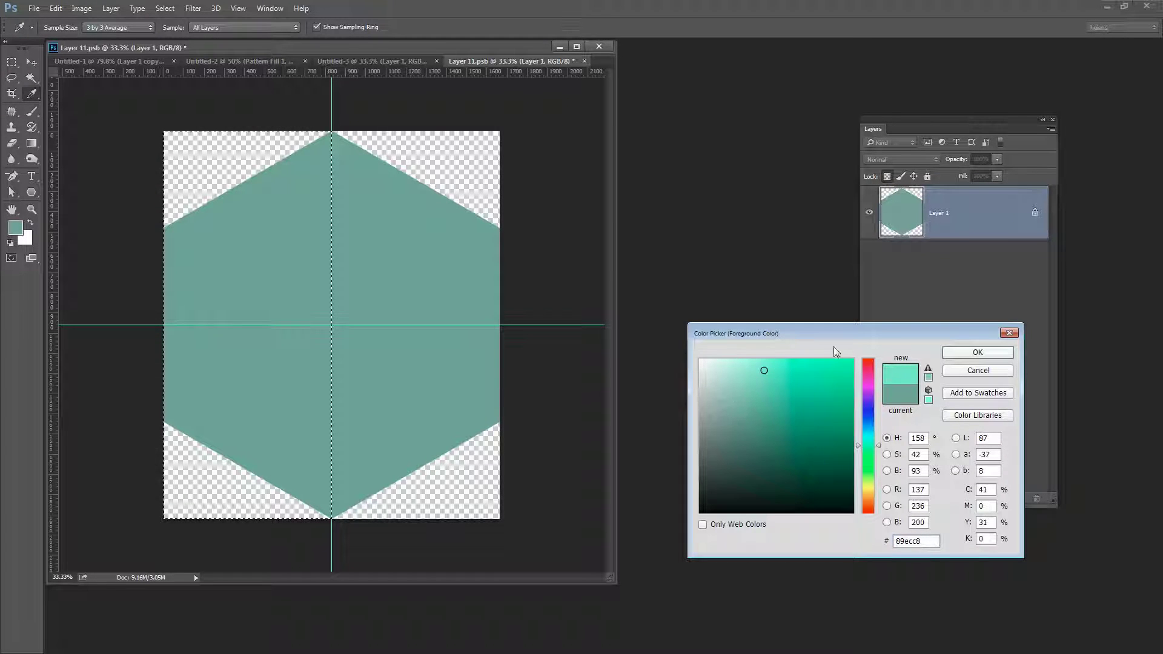
click(958, 352)
key(m)
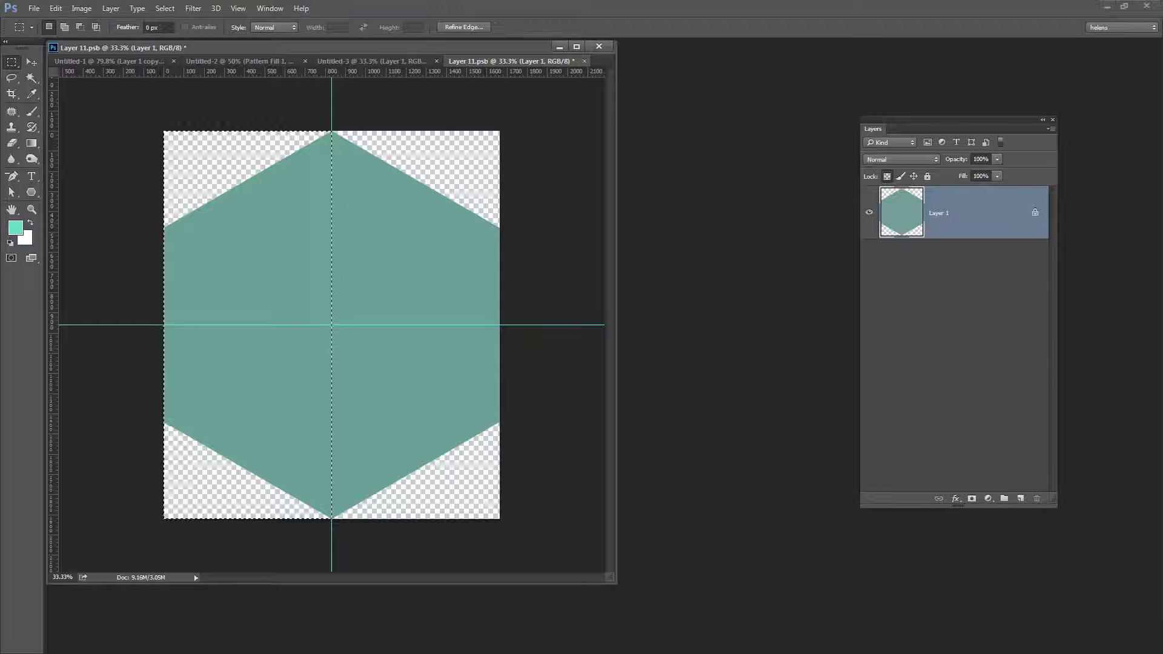
key(alt+BackSpace)
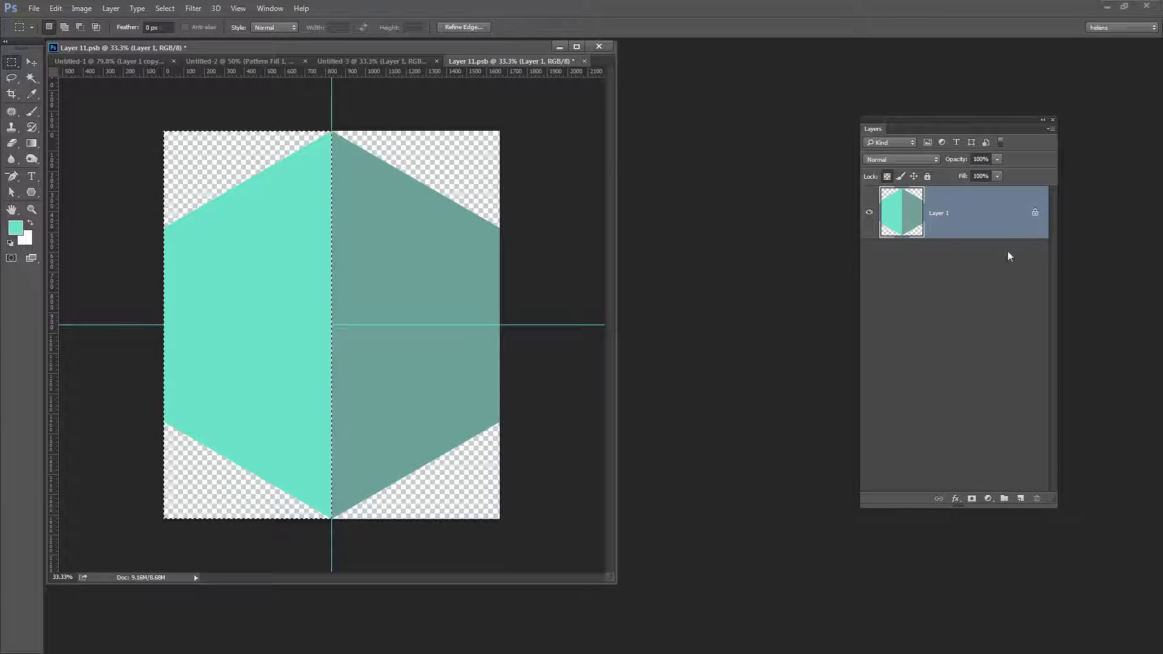
click(891, 176)
Step: Close Layer 11.psb, saving its changes
click(584, 61)
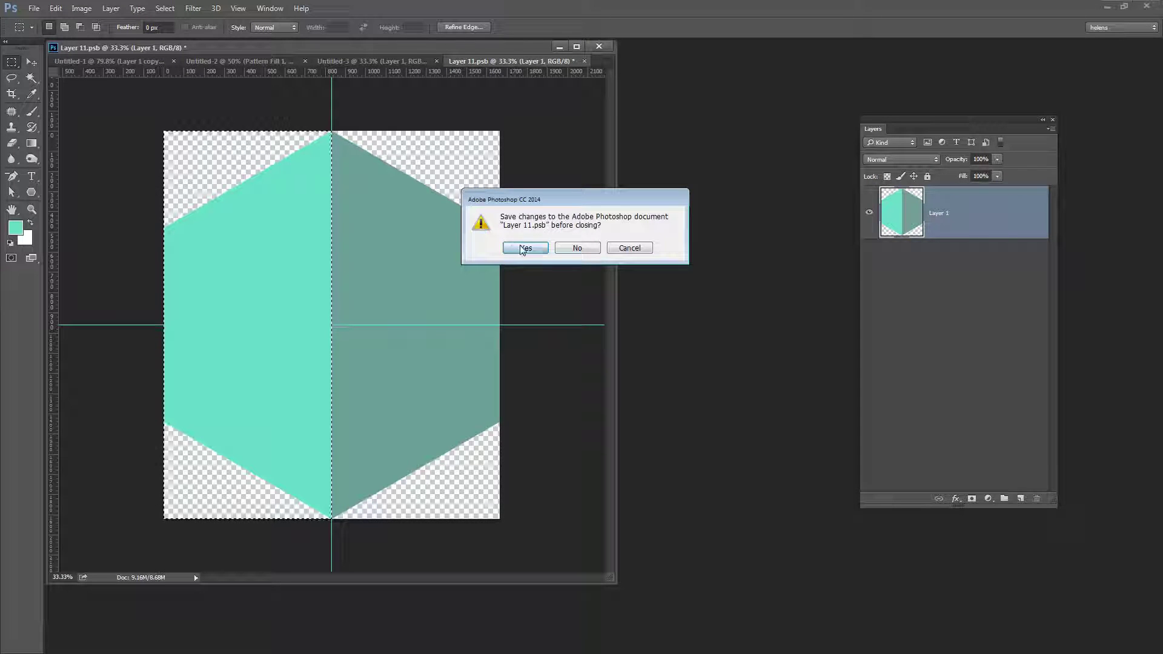
click(521, 248)
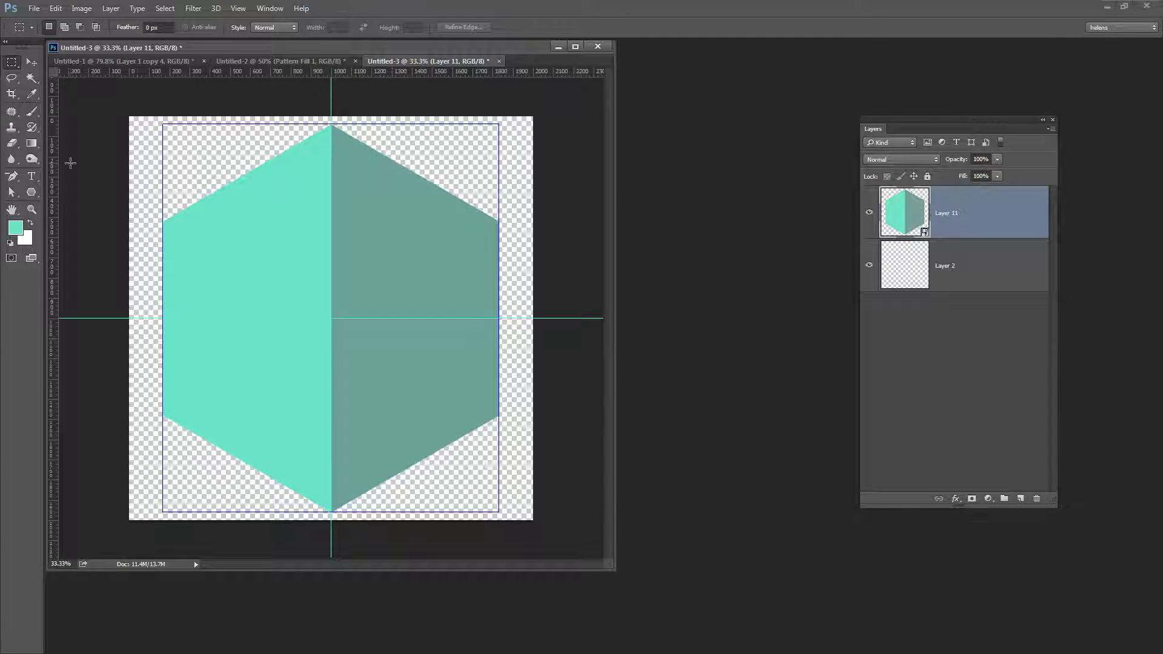
Step: Scale the two-tone hexagon down to about 29%, keeping it centred on the guides
click(31, 61)
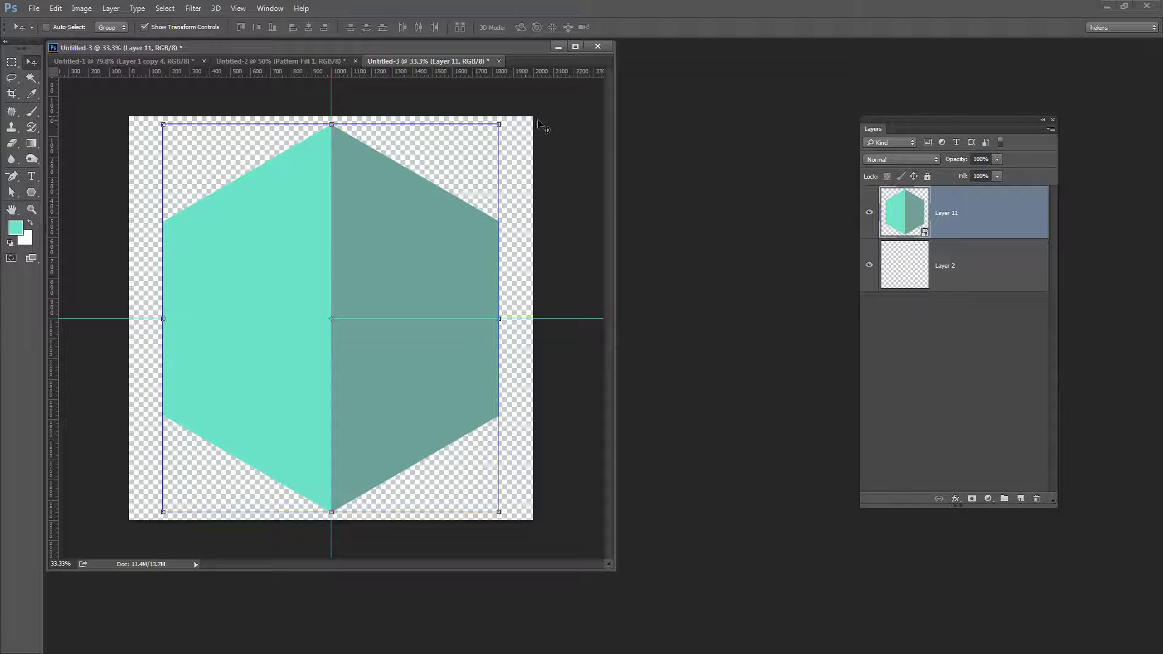
drag(500, 124, 394, 271)
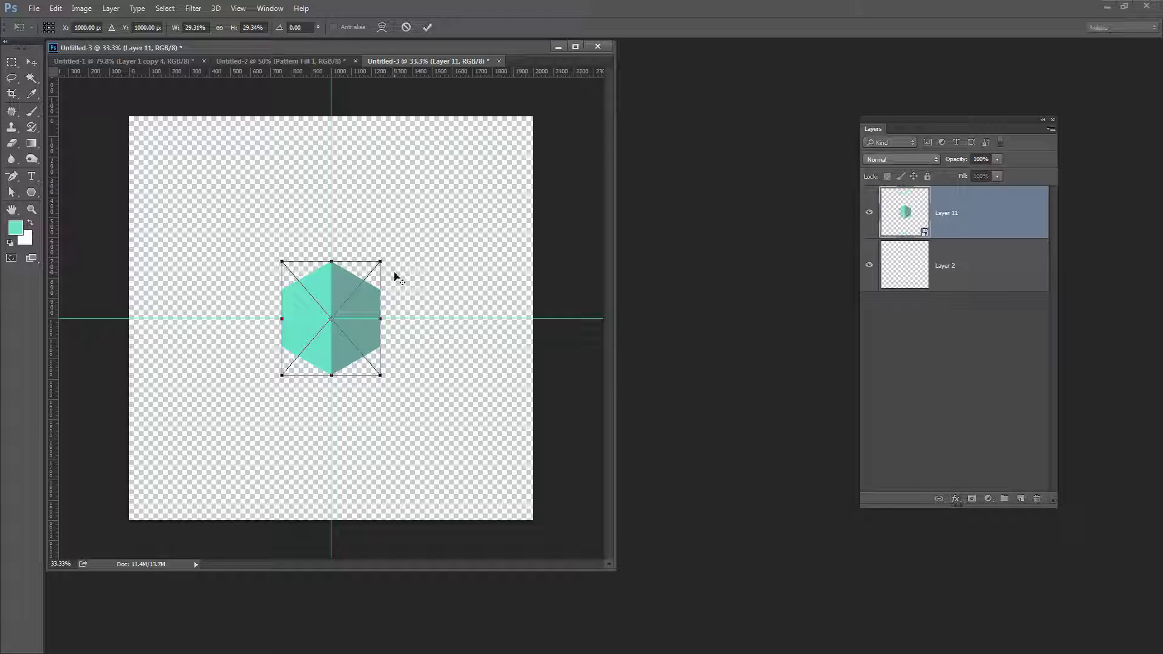
click(428, 30)
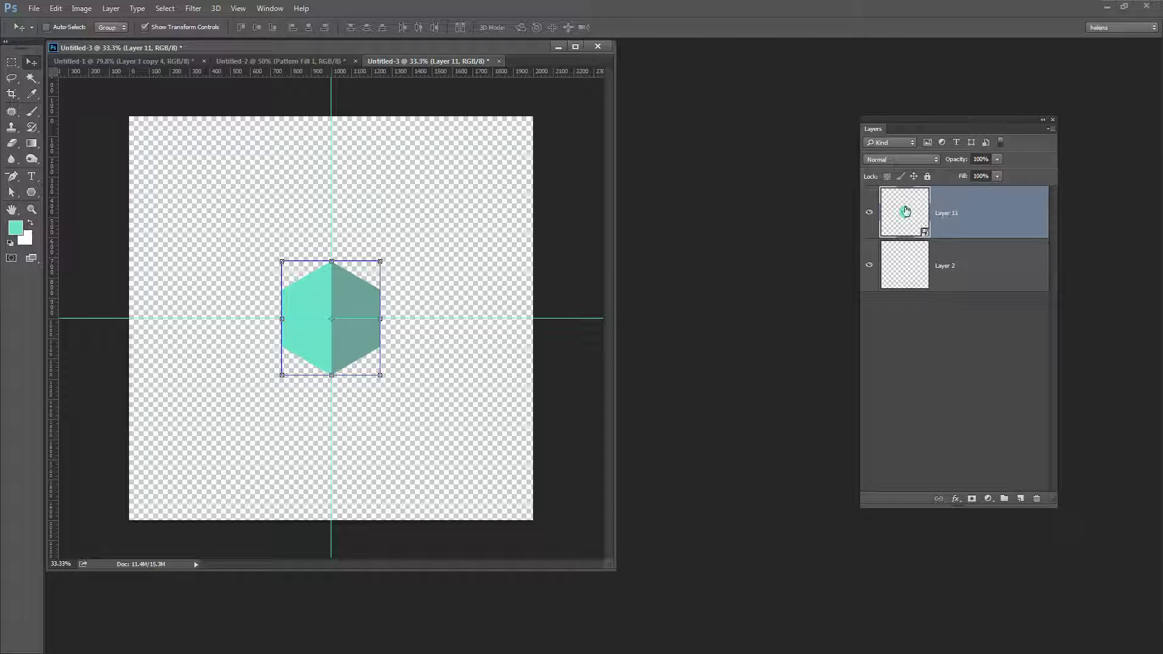
ctrl+click(899, 212)
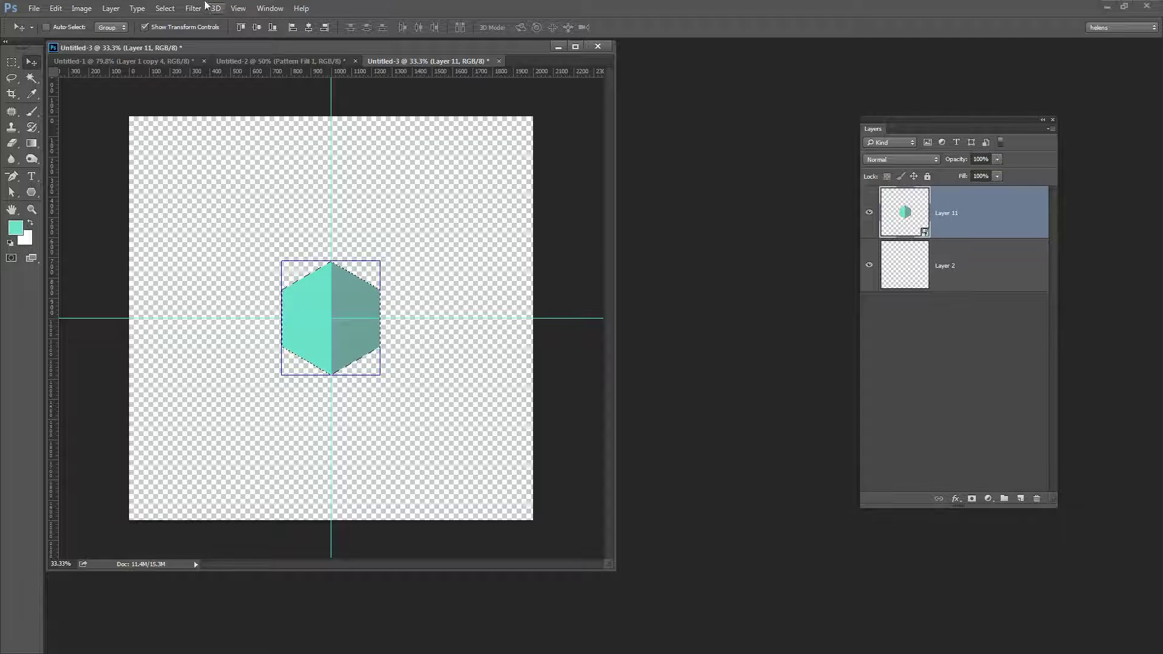
click(165, 8)
click(159, 19)
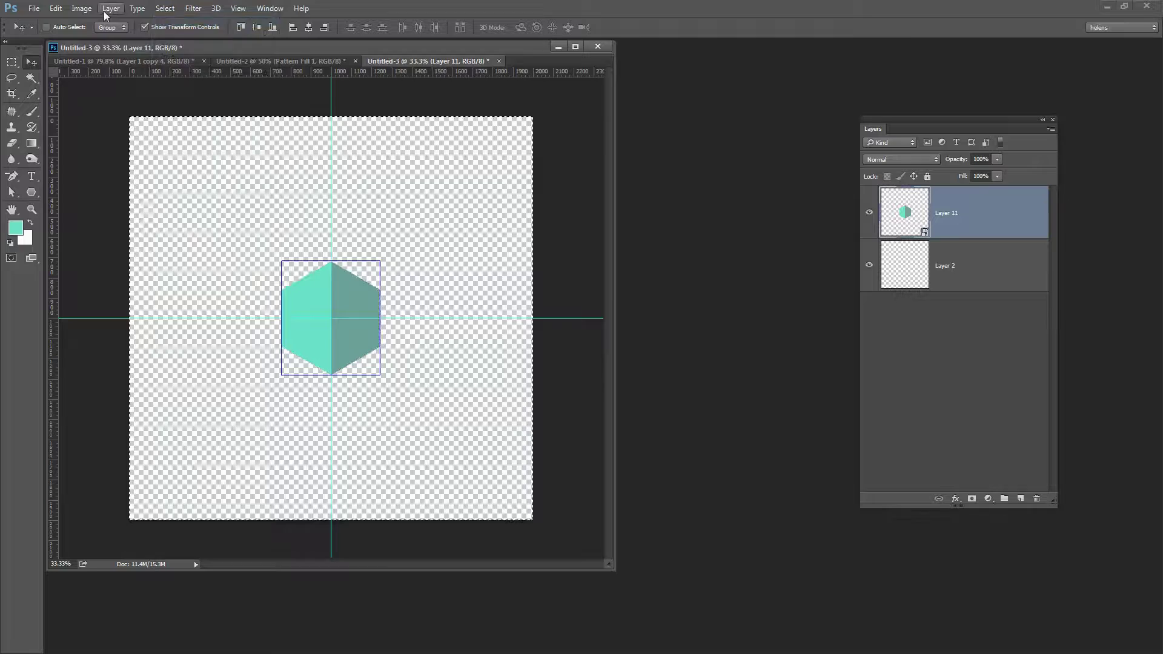
click(106, 14)
mouse_move(181, 324)
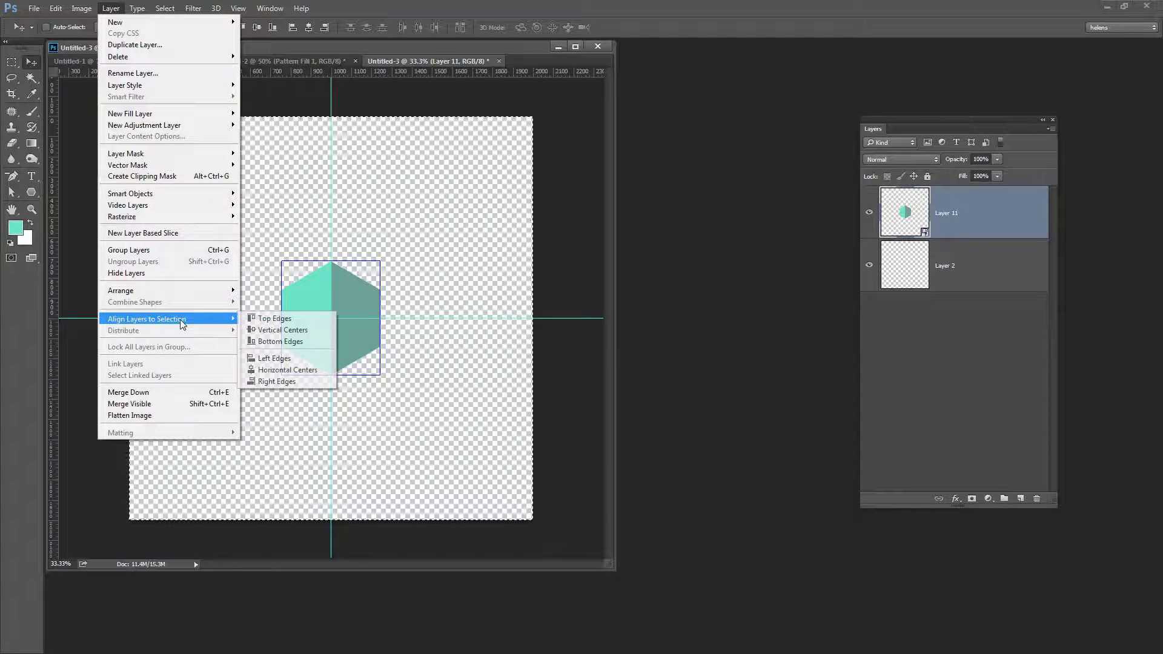
click(281, 330)
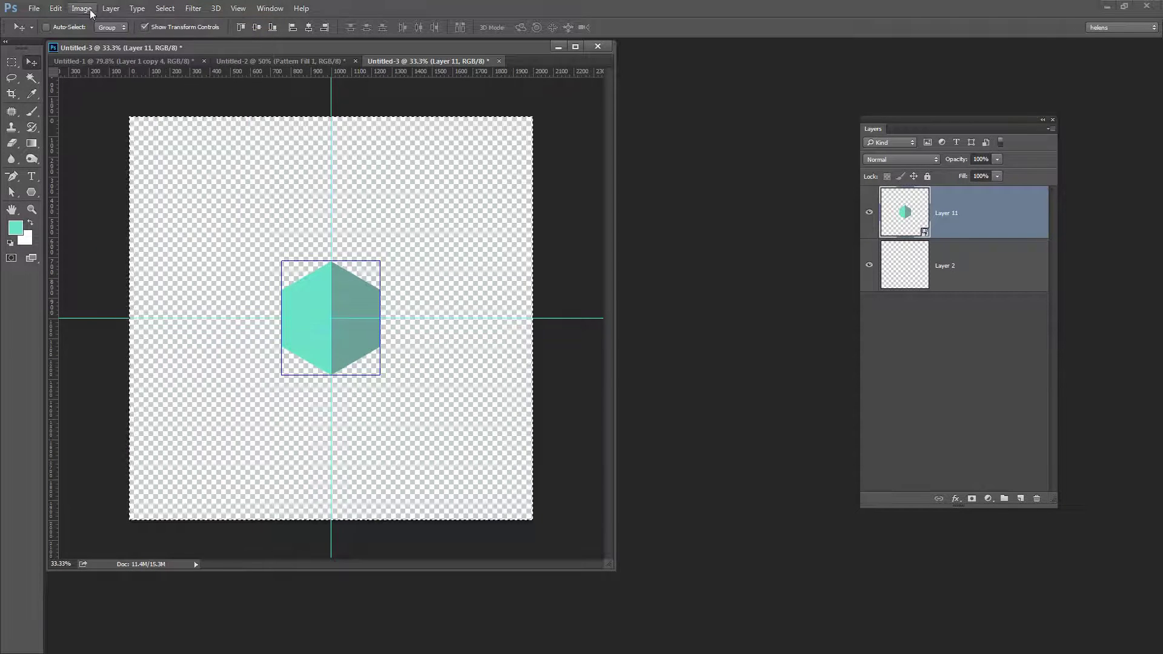
click(109, 9)
mouse_move(180, 321)
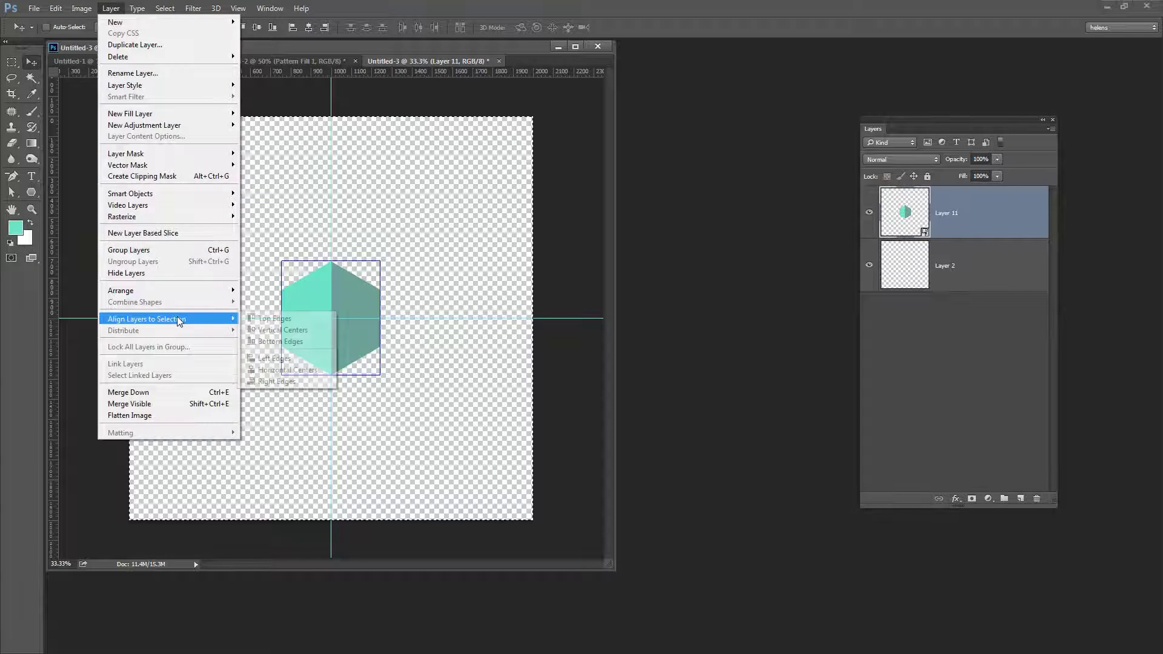
click(285, 370)
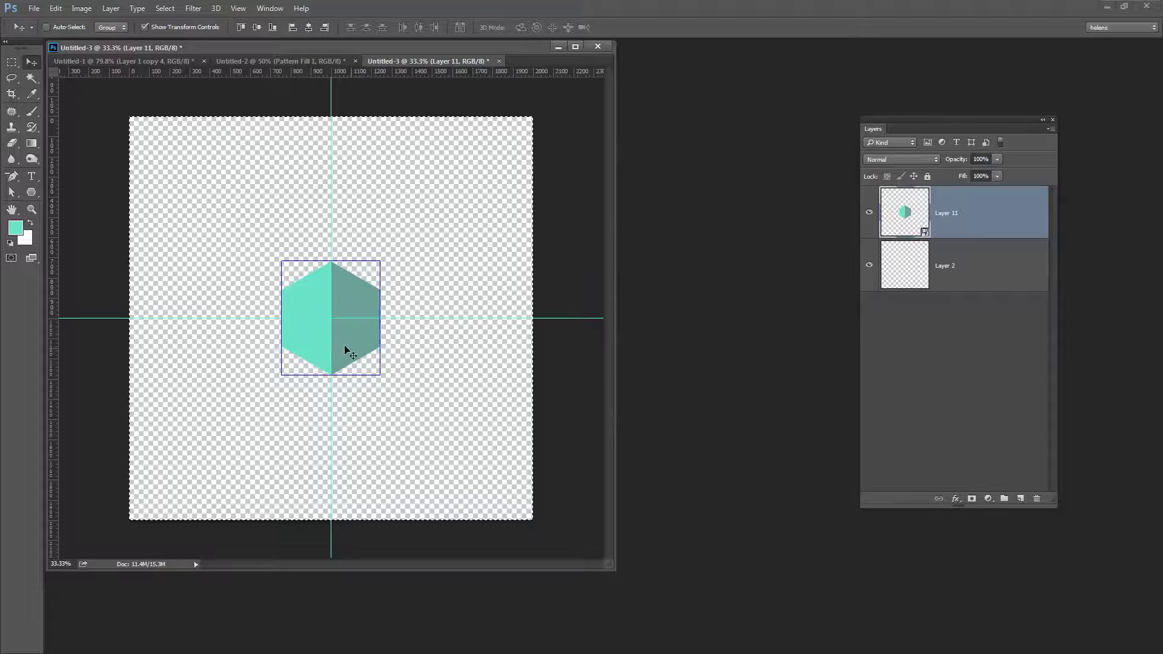
Step: Duplicate the hexagon twice, placing touching copies on either side
drag(362, 354, 457, 354)
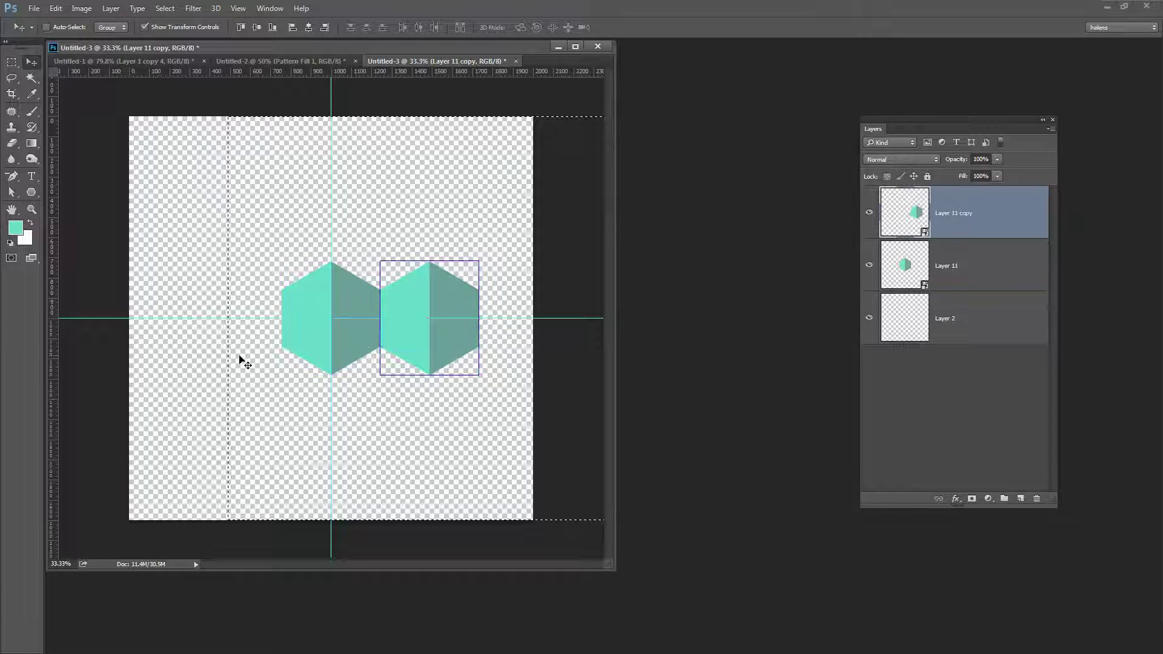
key(ctrl+d)
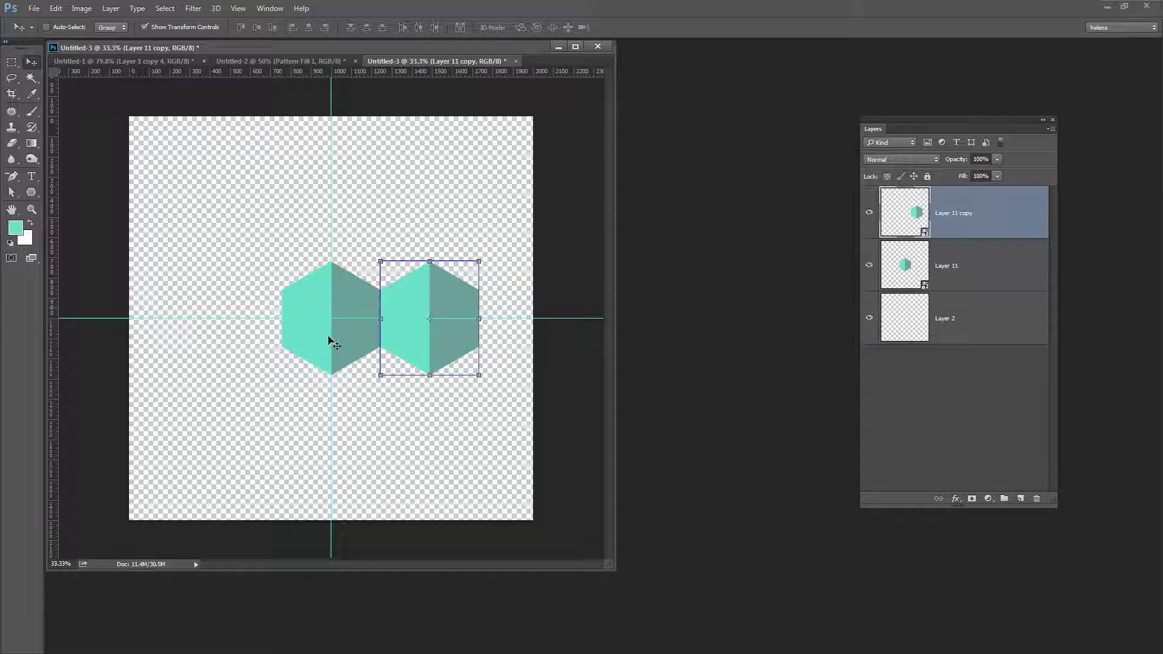
drag(415, 338, 415, 339)
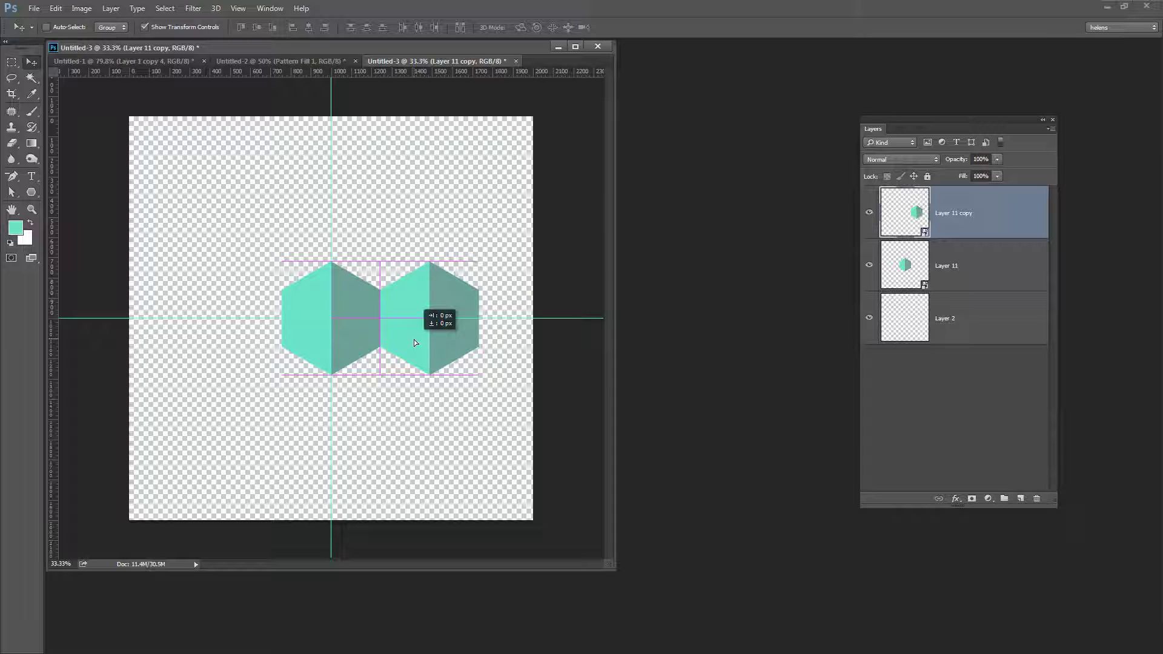
drag(414, 339, 220, 342)
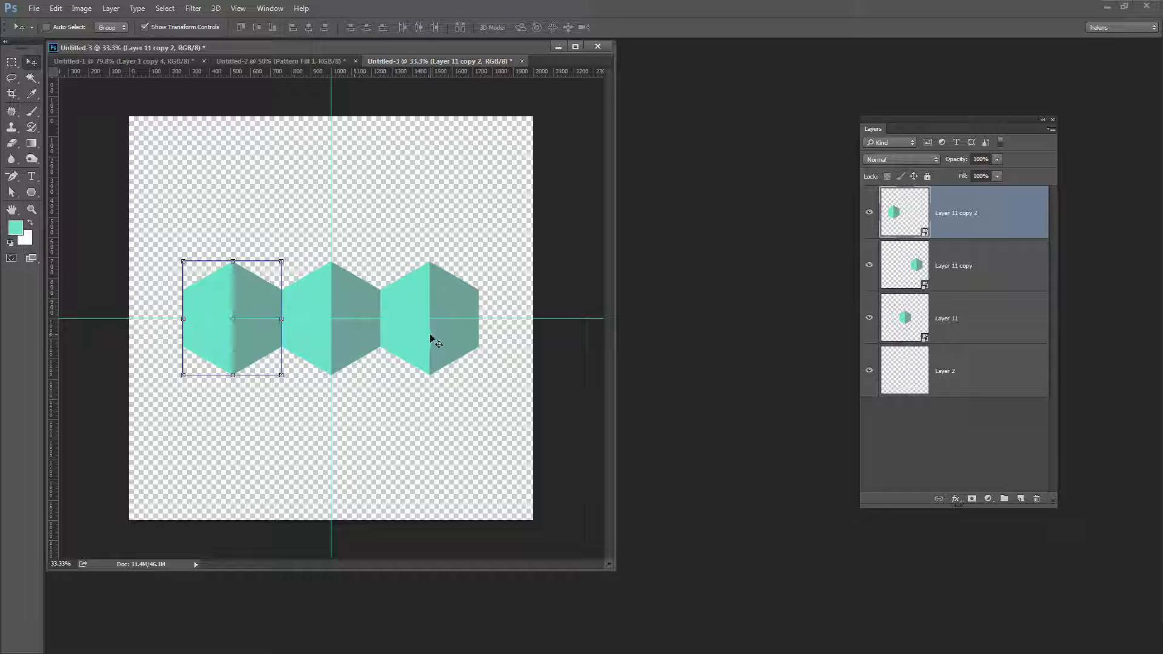
Step: Align the three hexagon layers' vertical centres, then select the left hexagon's layer
shift+click(960, 267)
shift+click(967, 321)
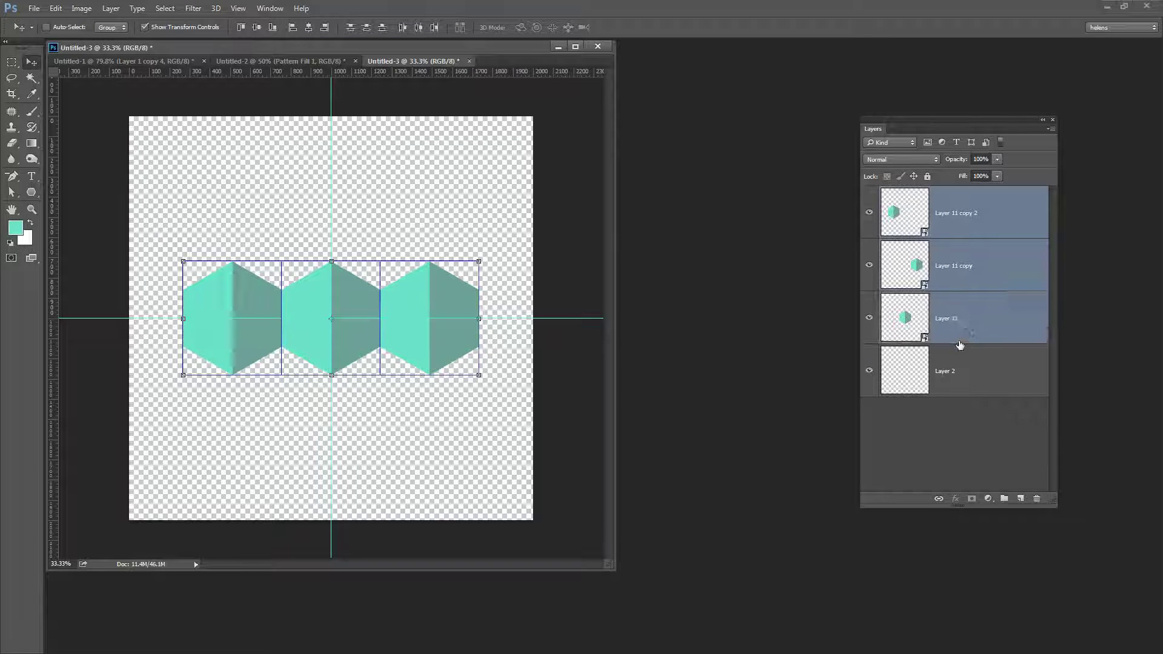
click(258, 28)
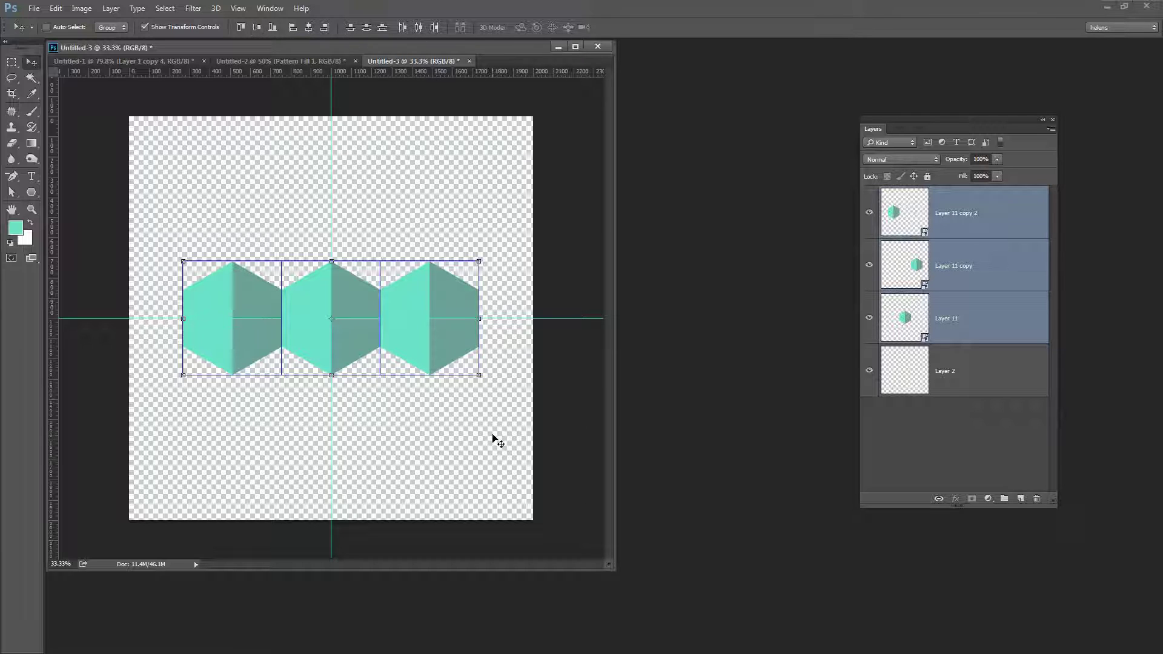
click(971, 319)
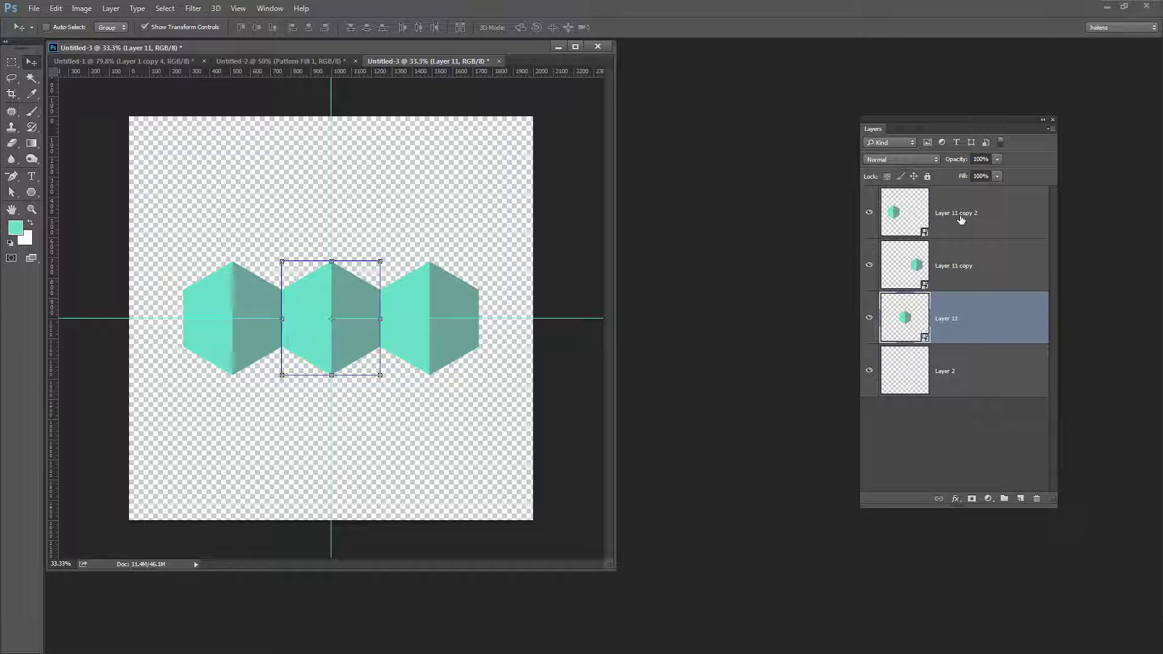
click(961, 217)
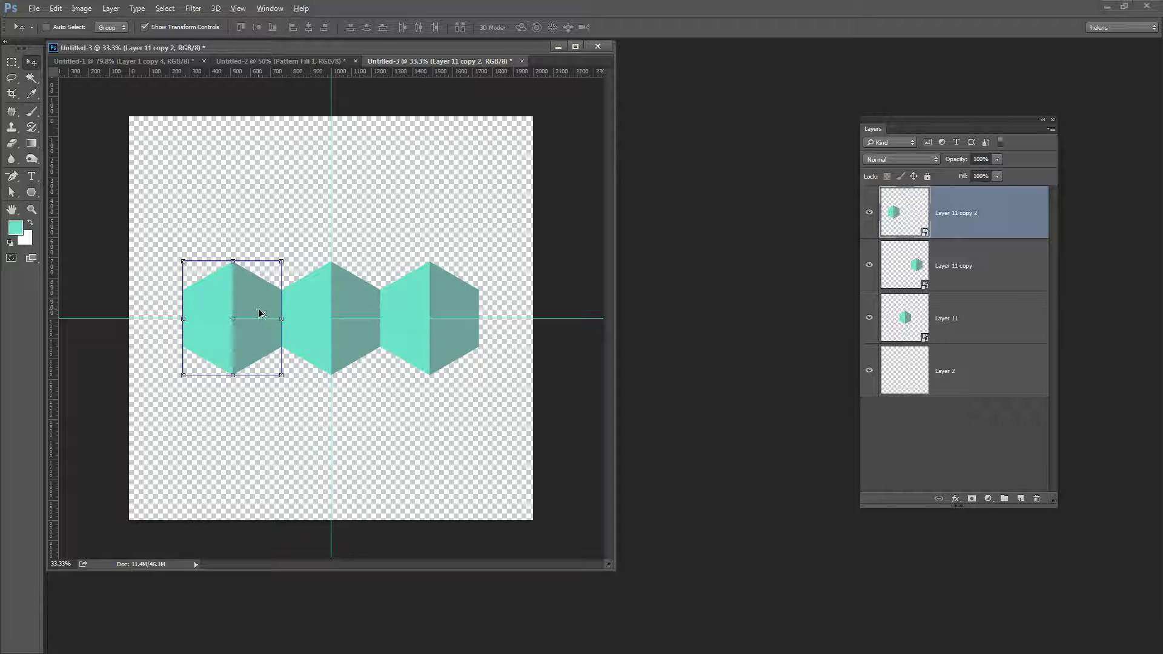
Step: Alt-drag a hexagon copy up into the gap above the row of three
drag(260, 313, 394, 247)
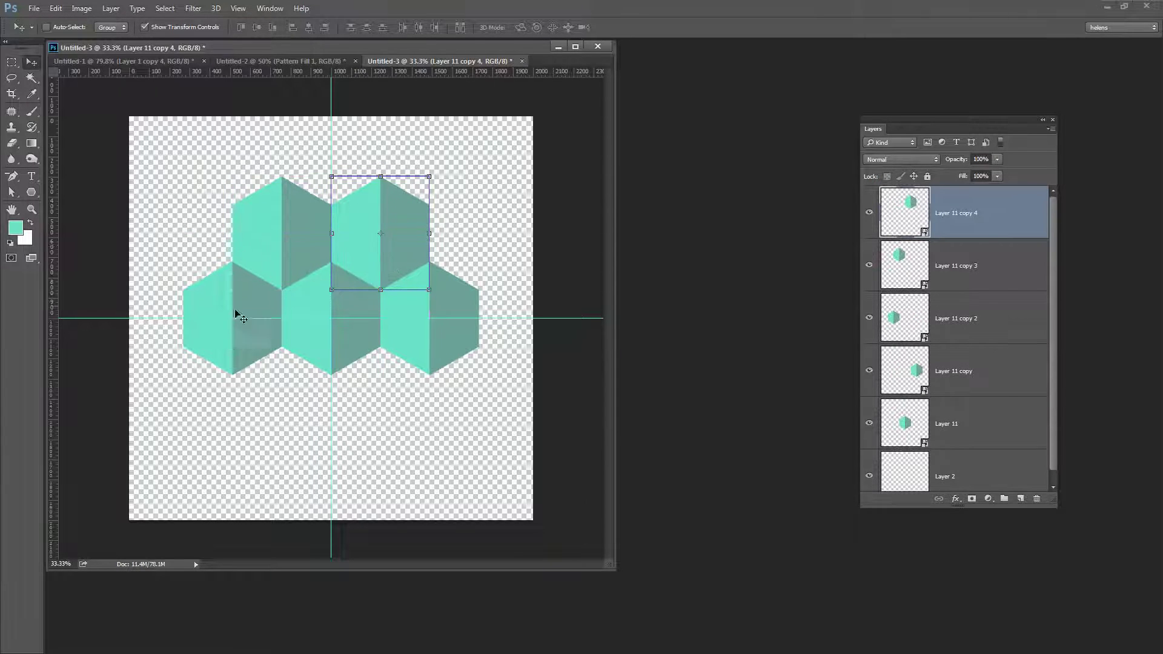
Step: Zoom in close on the hexagon seams and pan to the join between the upper hexagons
key(z)
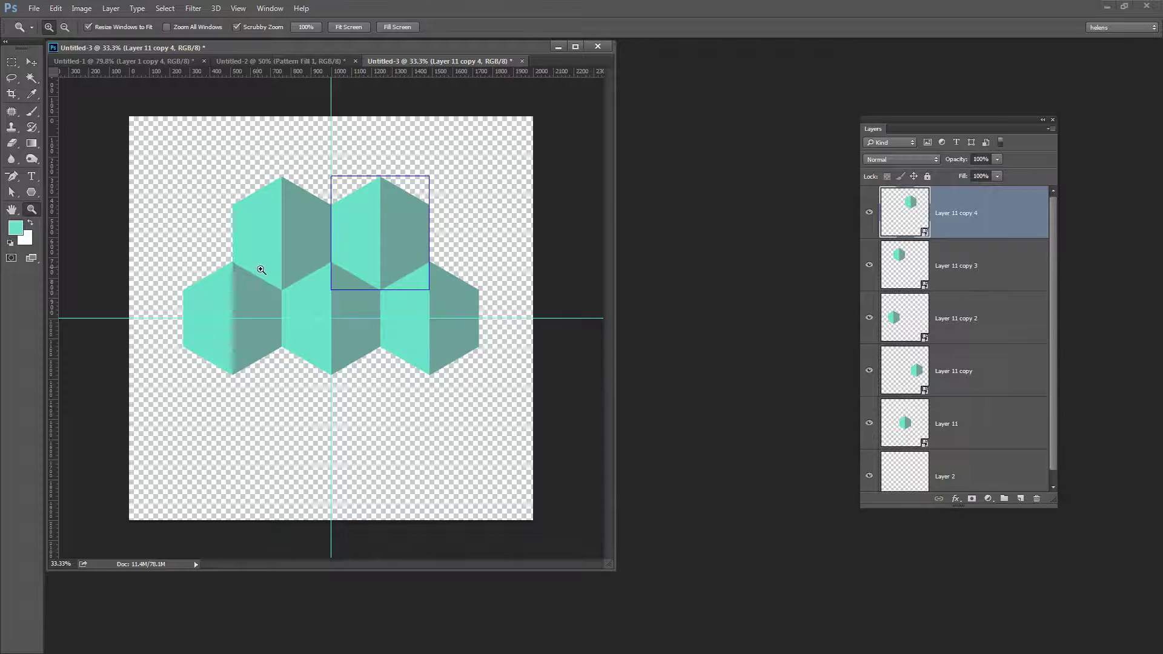
drag(261, 270, 334, 392)
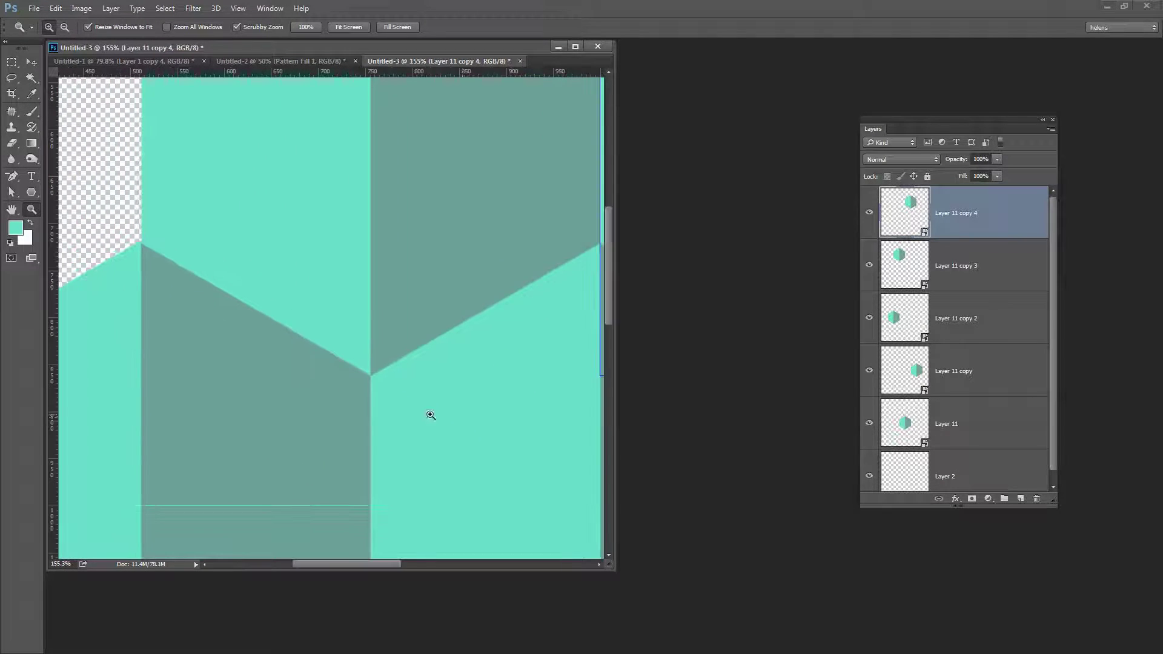
drag(514, 396, 299, 402)
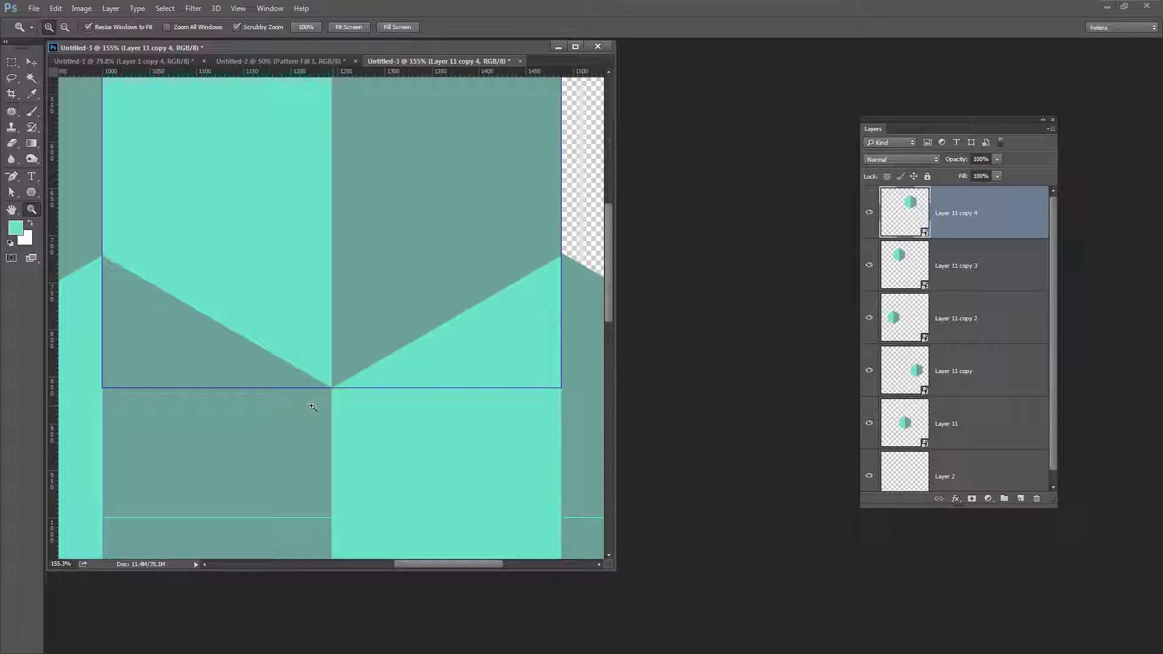
scroll(308, 394, down, 2)
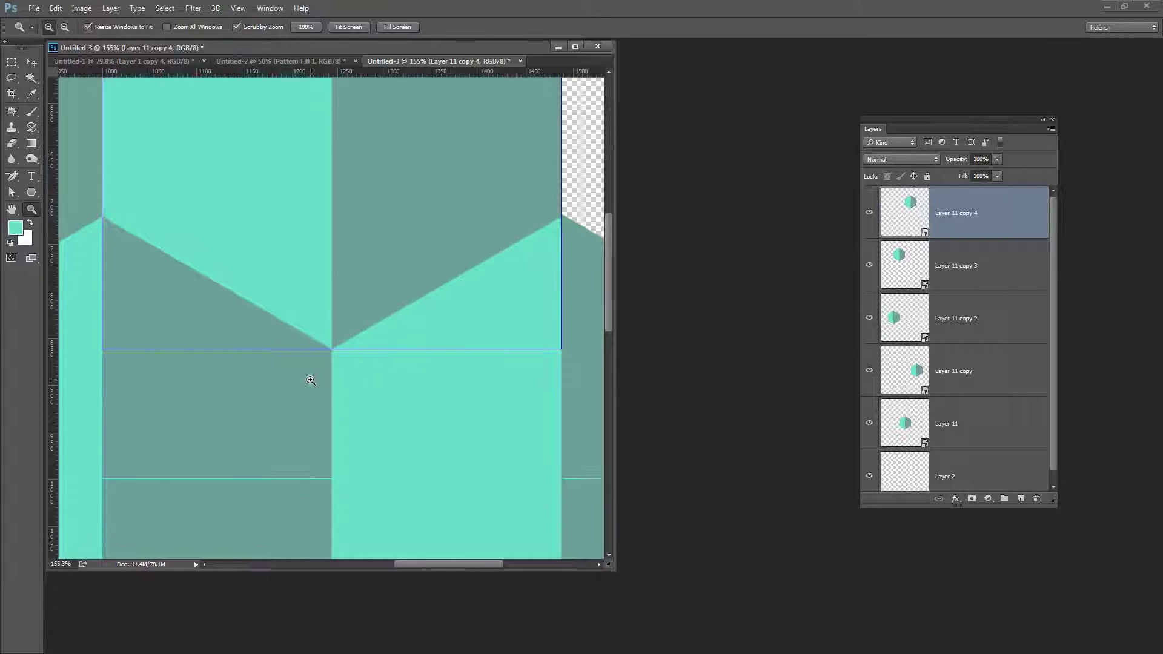
Step: Zoom back out to 100% and move the Layers panel off the artwork
key(alt)
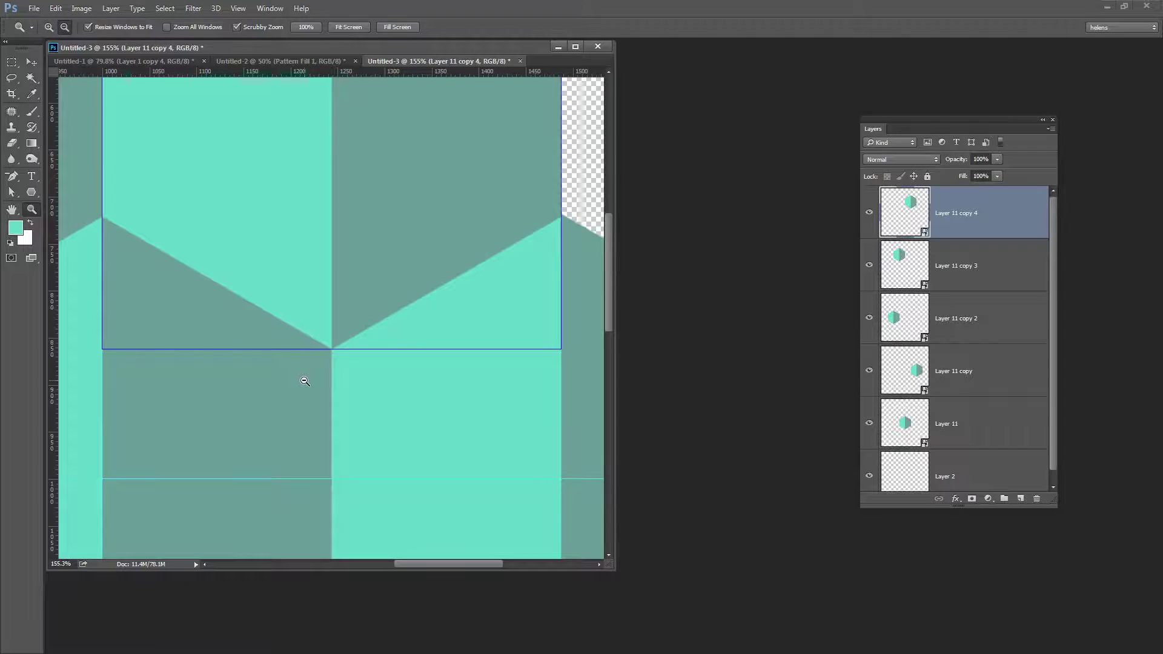
alt+click(305, 381)
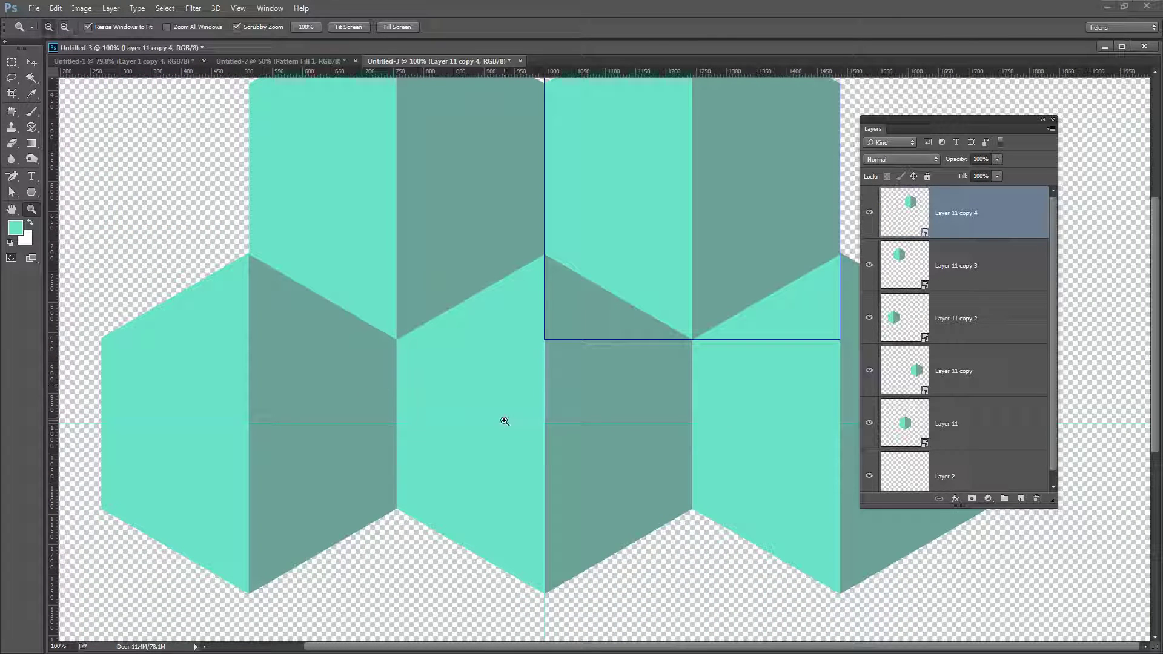
scroll(512, 356, up, 2)
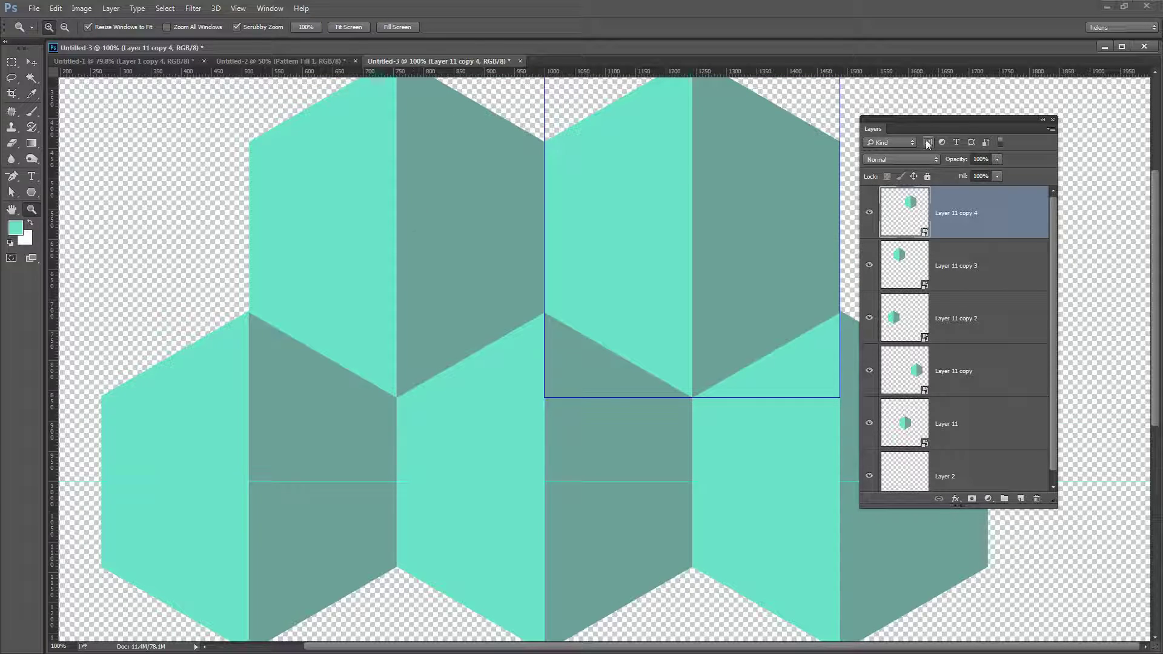
drag(902, 119, 973, 120)
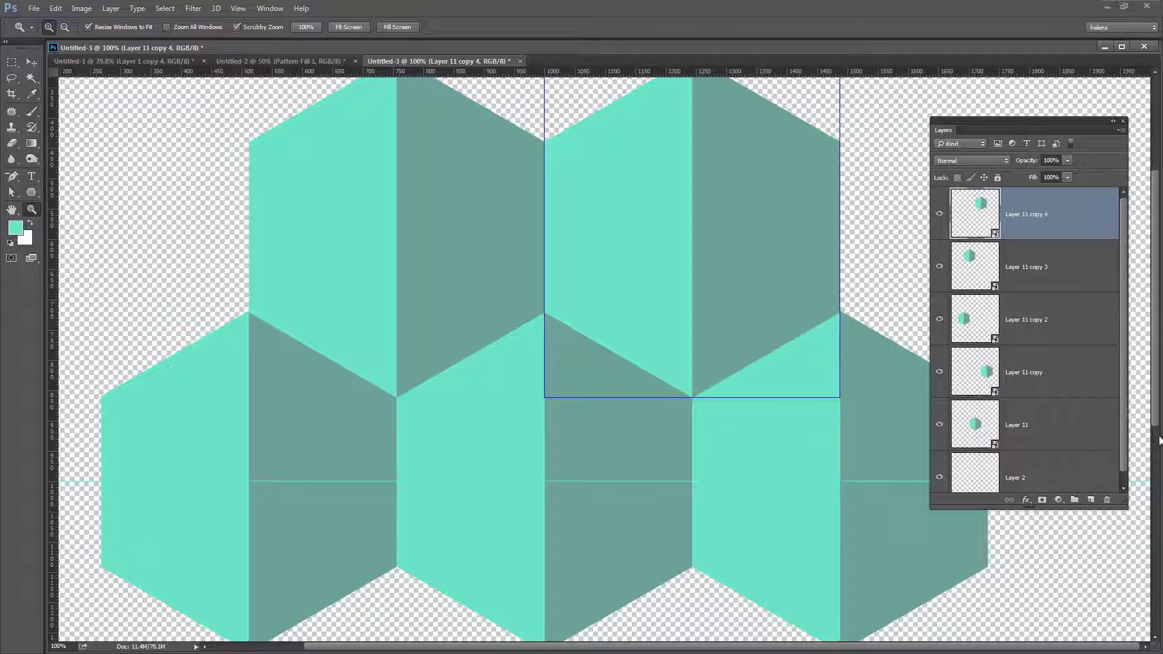
scroll(1156, 391, down, 4)
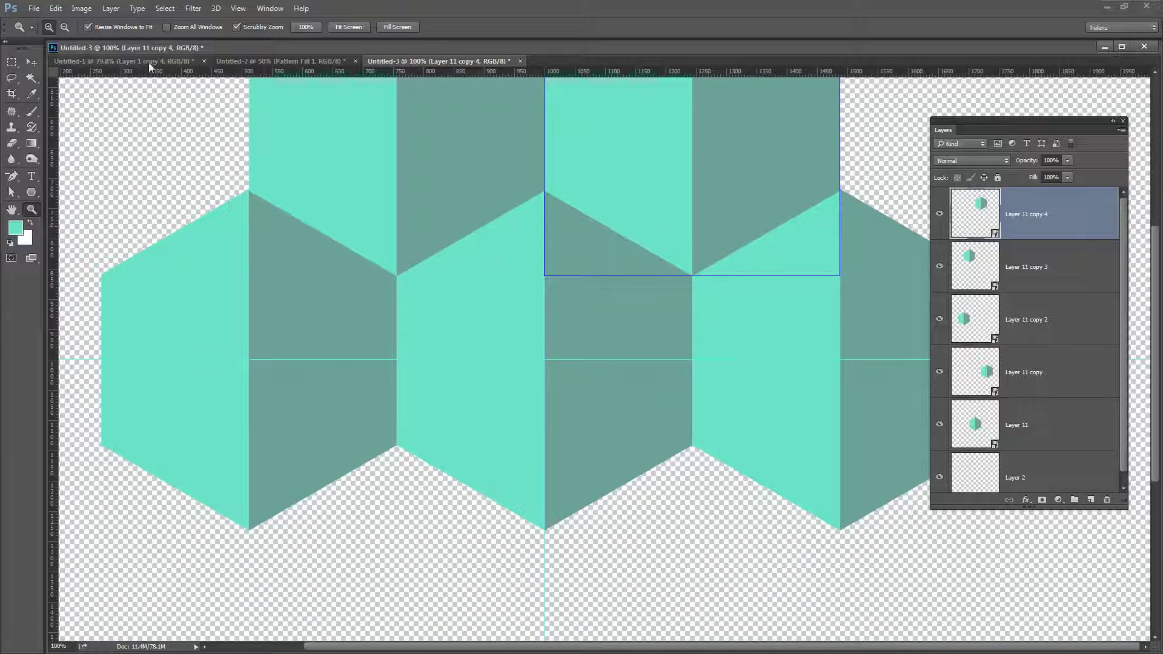
Step: Duplicate hexagons downward as Layer 11 copy 5 and copy 6, then pull a vertical guide to the left edge
click(31, 63)
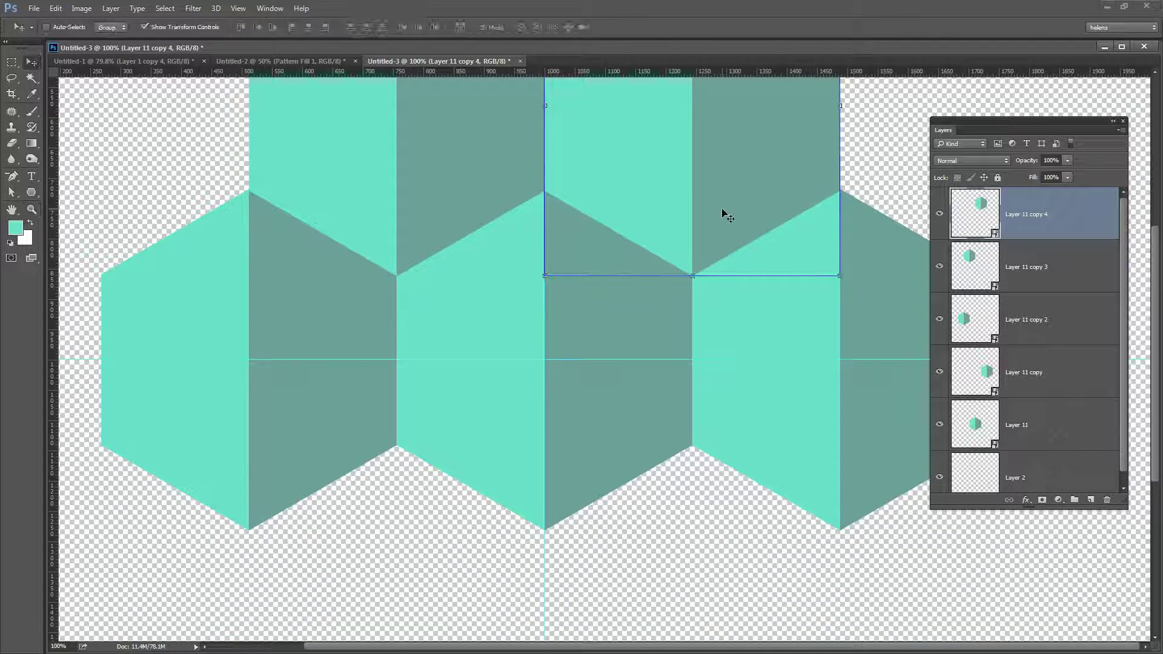
drag(726, 207, 706, 535)
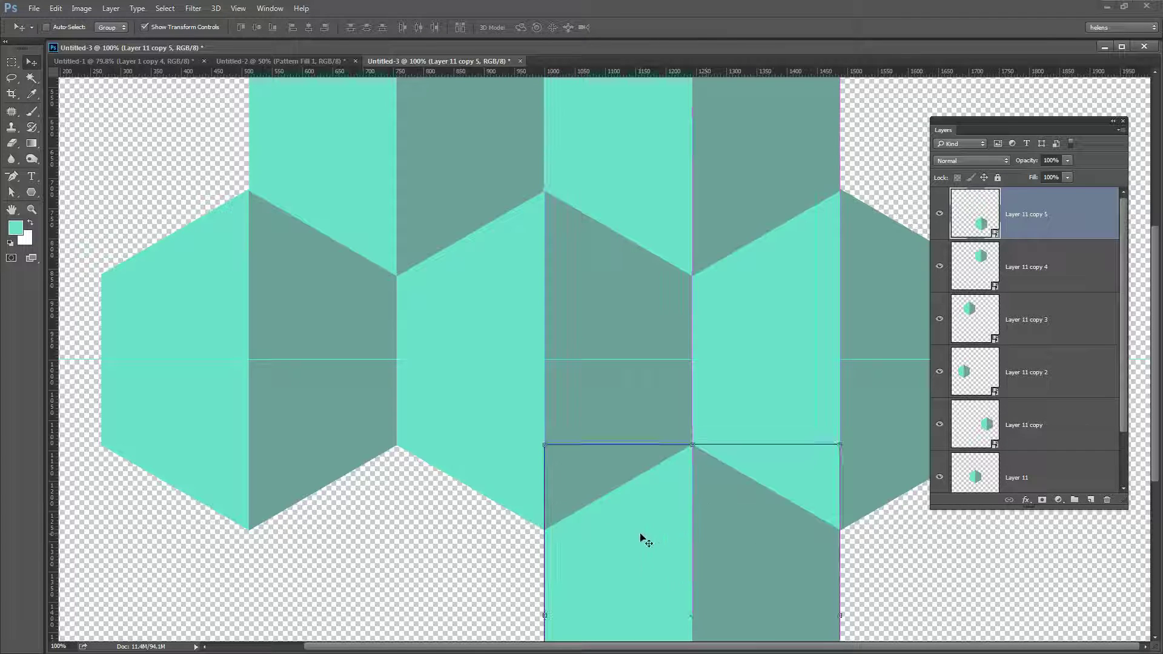
drag(636, 526, 349, 540)
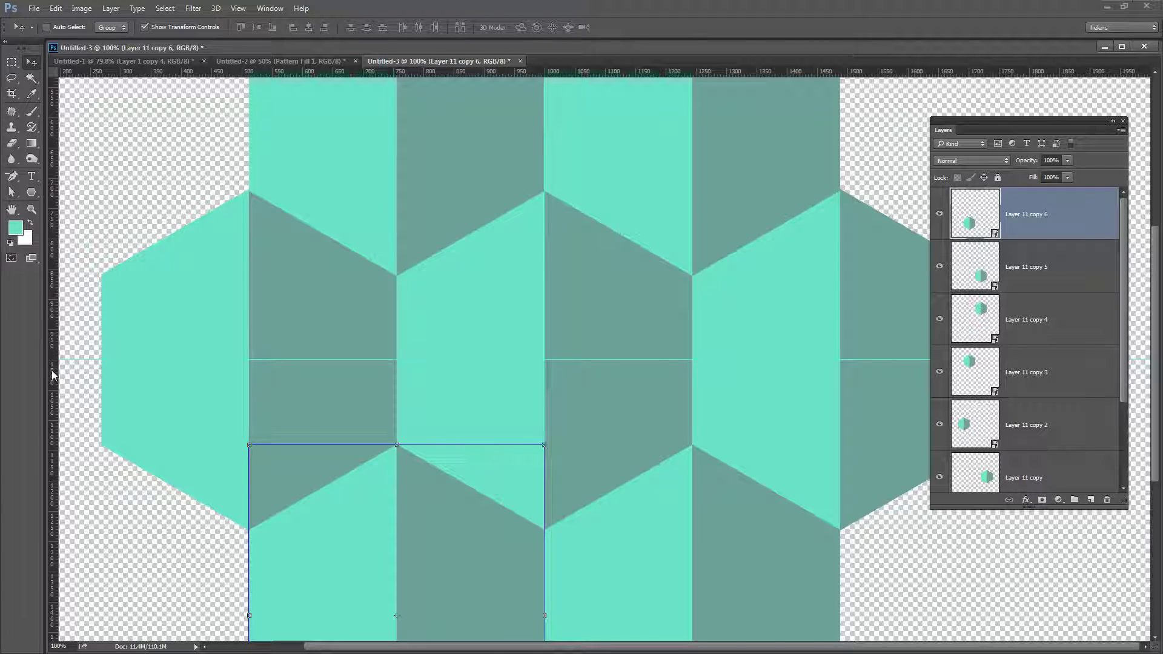
drag(52, 376, 247, 387)
Step: Add a vertical guide at the tile's right edge (1489 px) and select Layer 11 copy 3
click(237, 8)
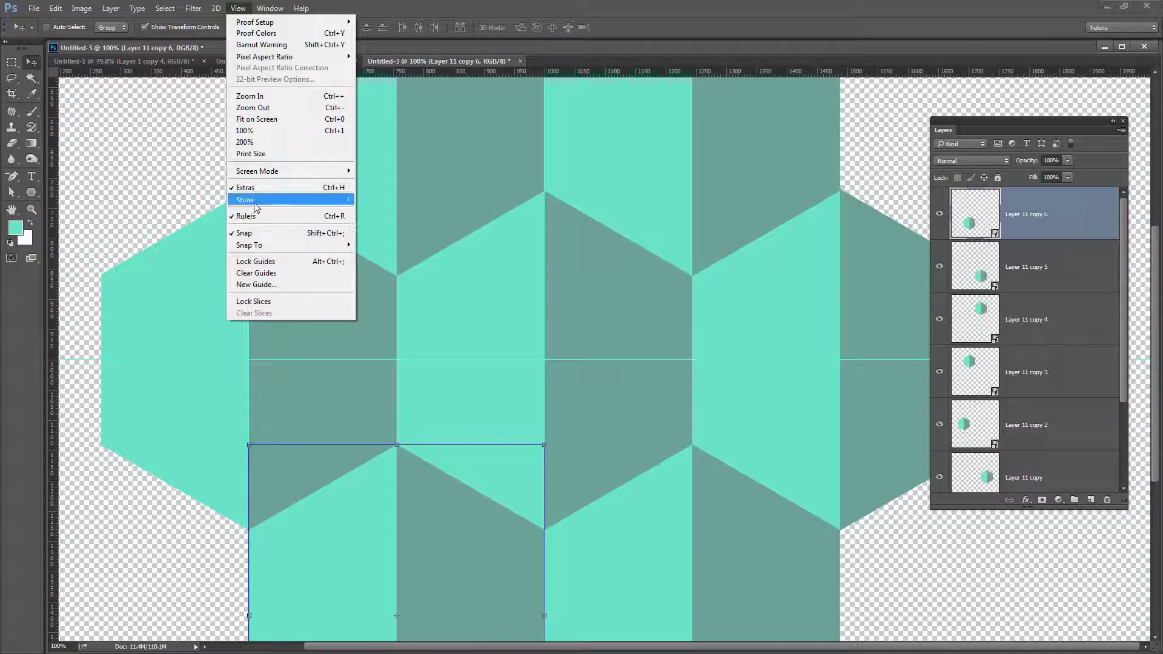
mouse_move(256, 208)
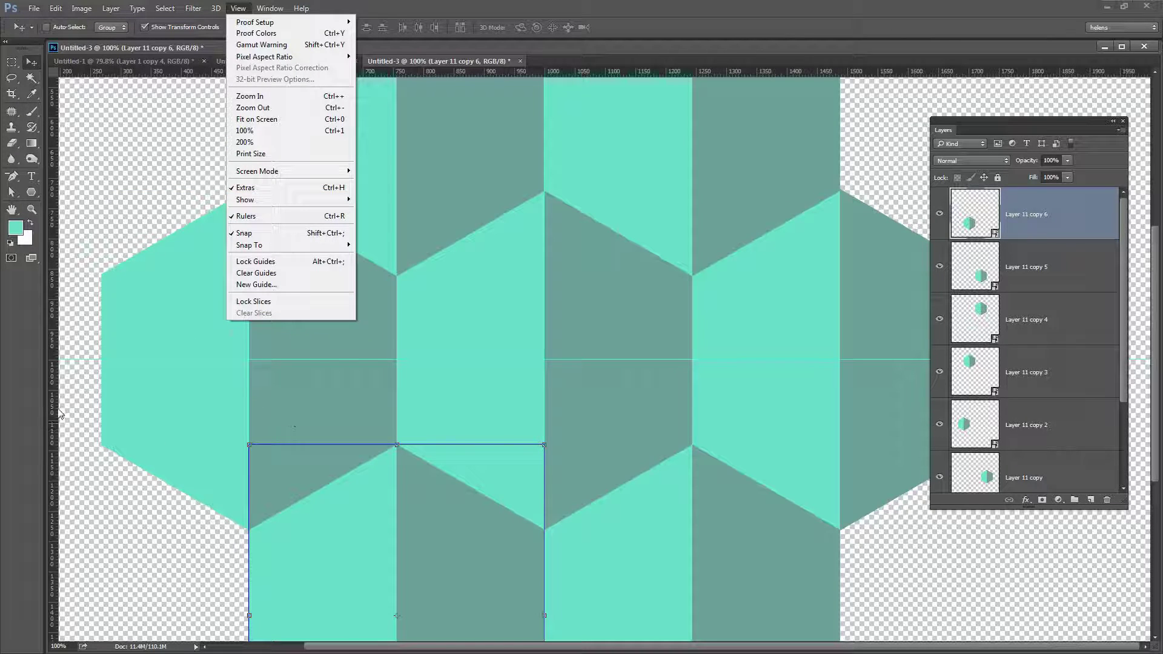
click(59, 430)
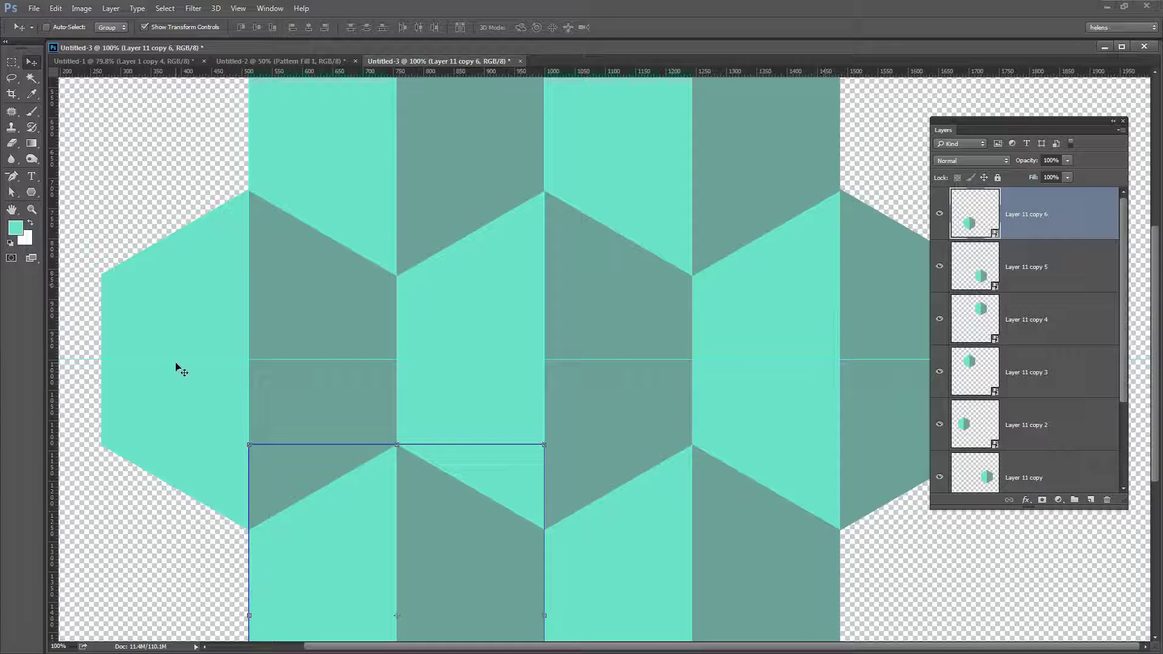
drag(51, 355, 841, 467)
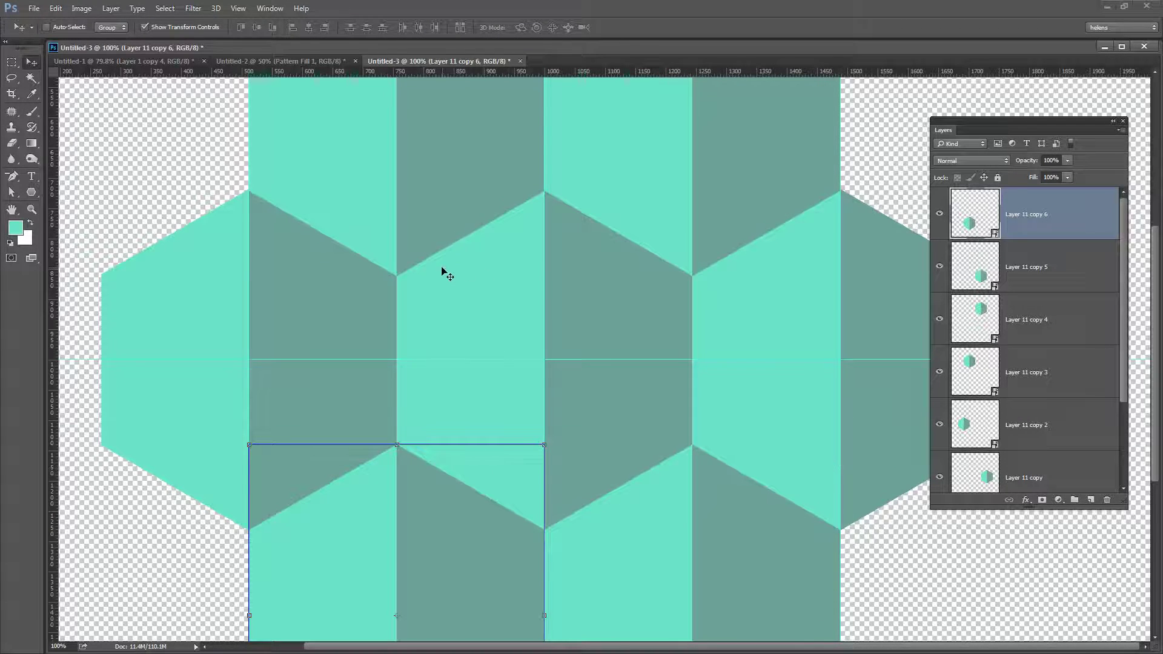
scroll(447, 275, up, 5)
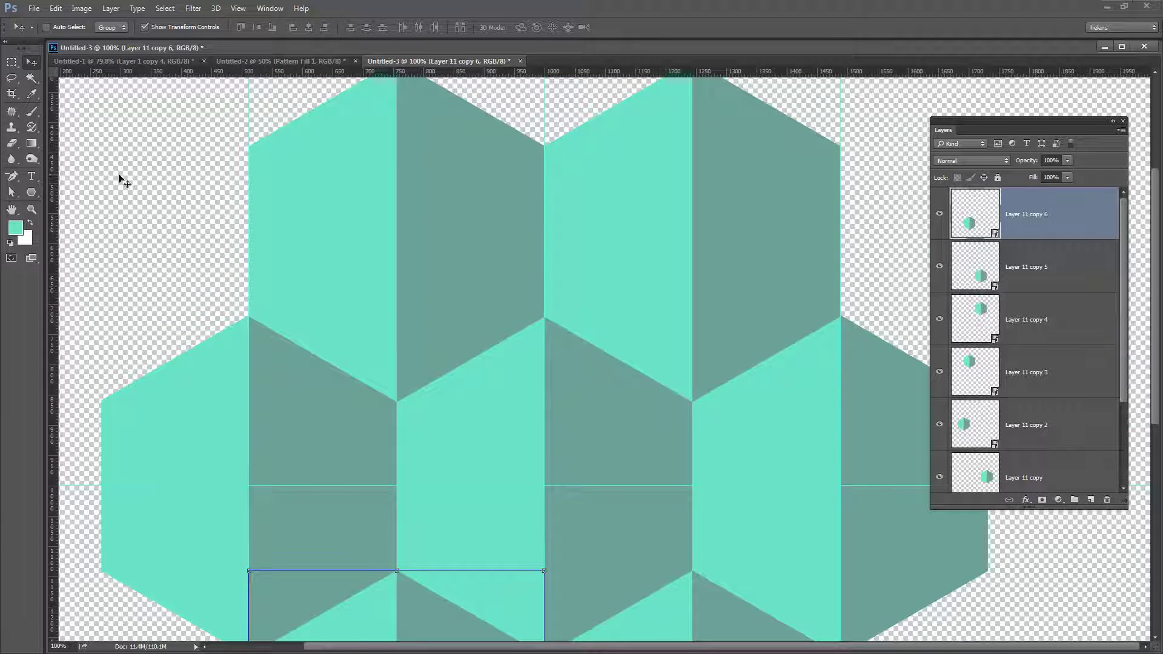
click(974, 363)
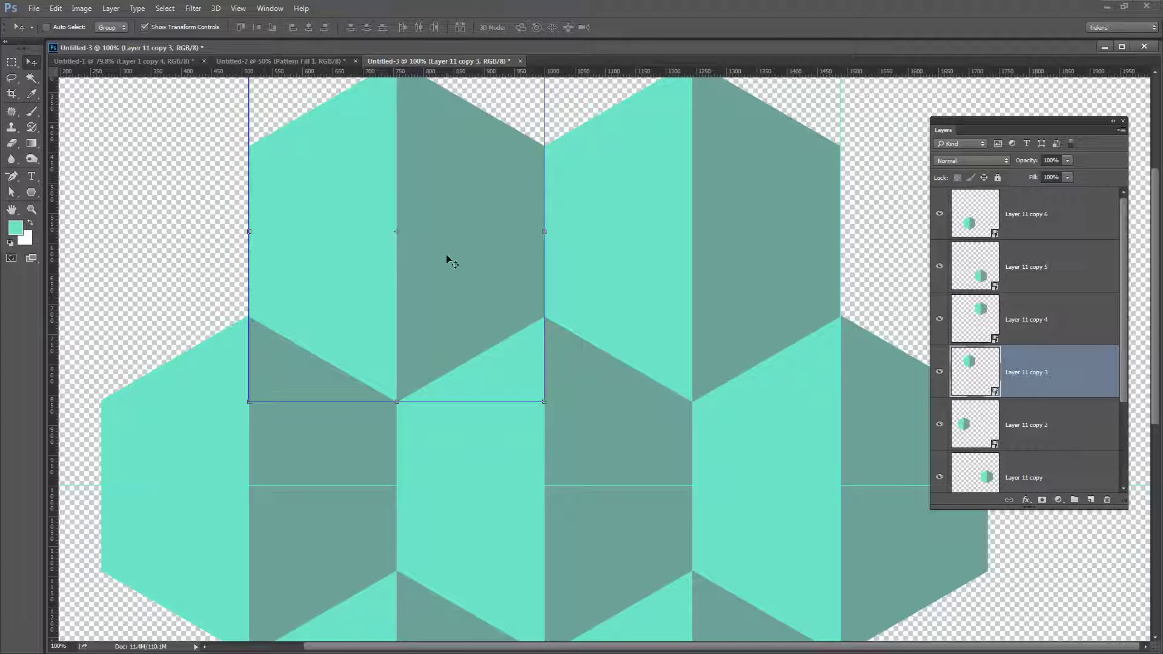
Step: Zoom in close on the upper-left hexagon
scroll(34, 227, up, 1)
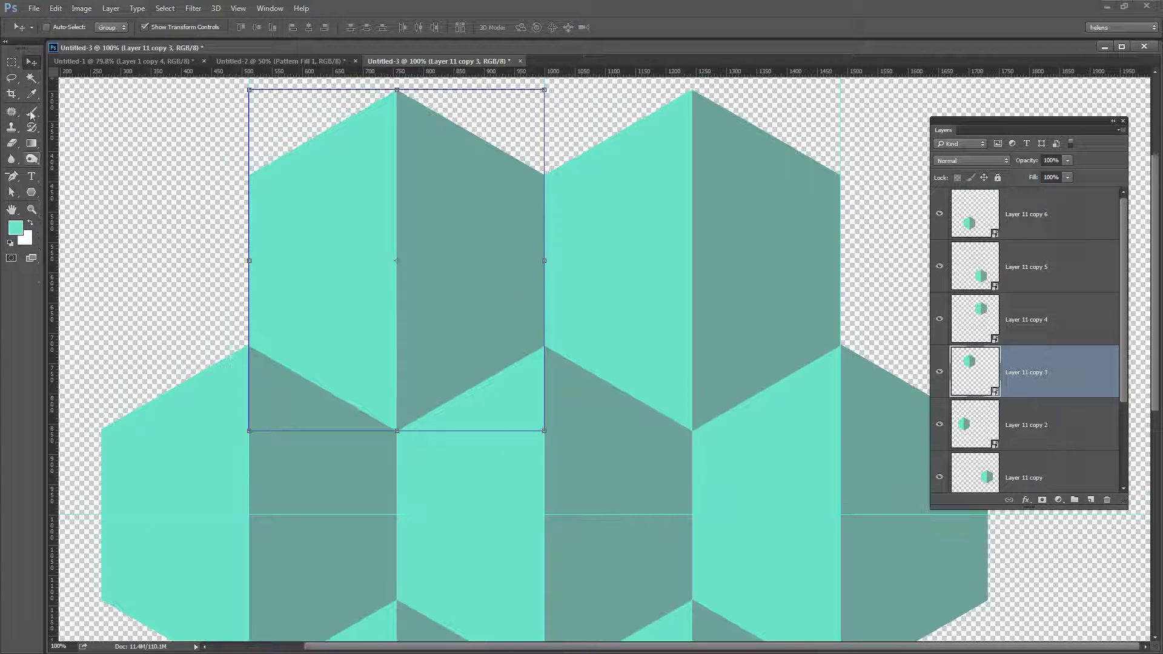
click(31, 210)
drag(226, 180, 279, 244)
drag(825, 577, 597, 525)
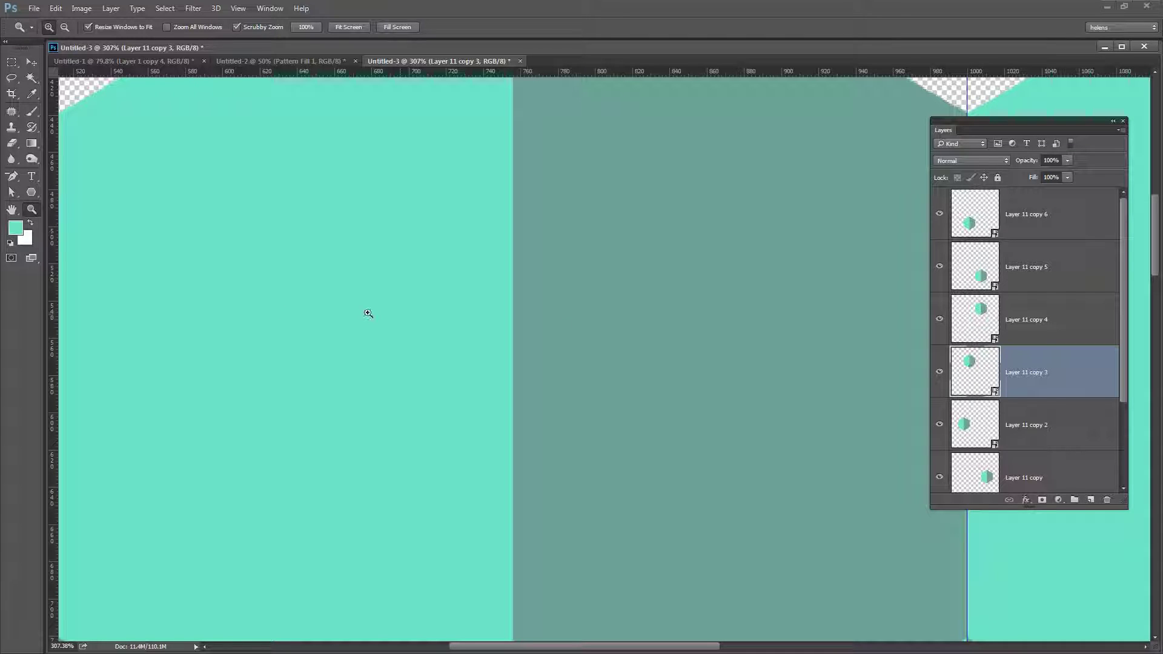
Step: Place a horizontal guide at about 620 px through the upper hexagons, then zoom out
click(31, 61)
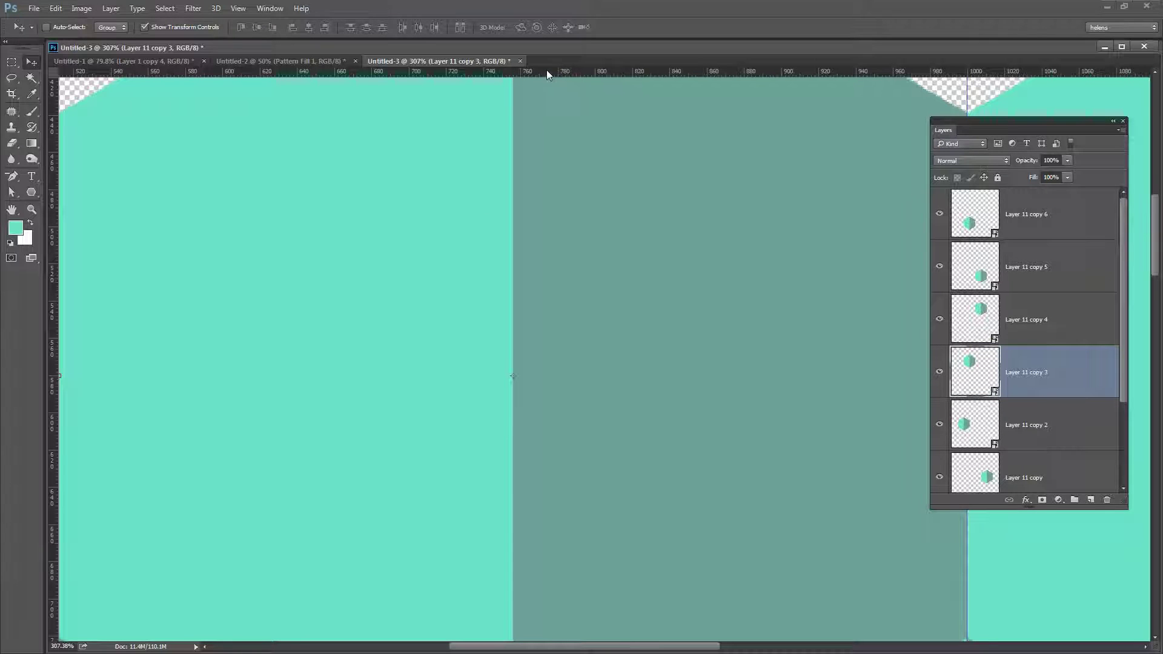
drag(547, 74, 566, 375)
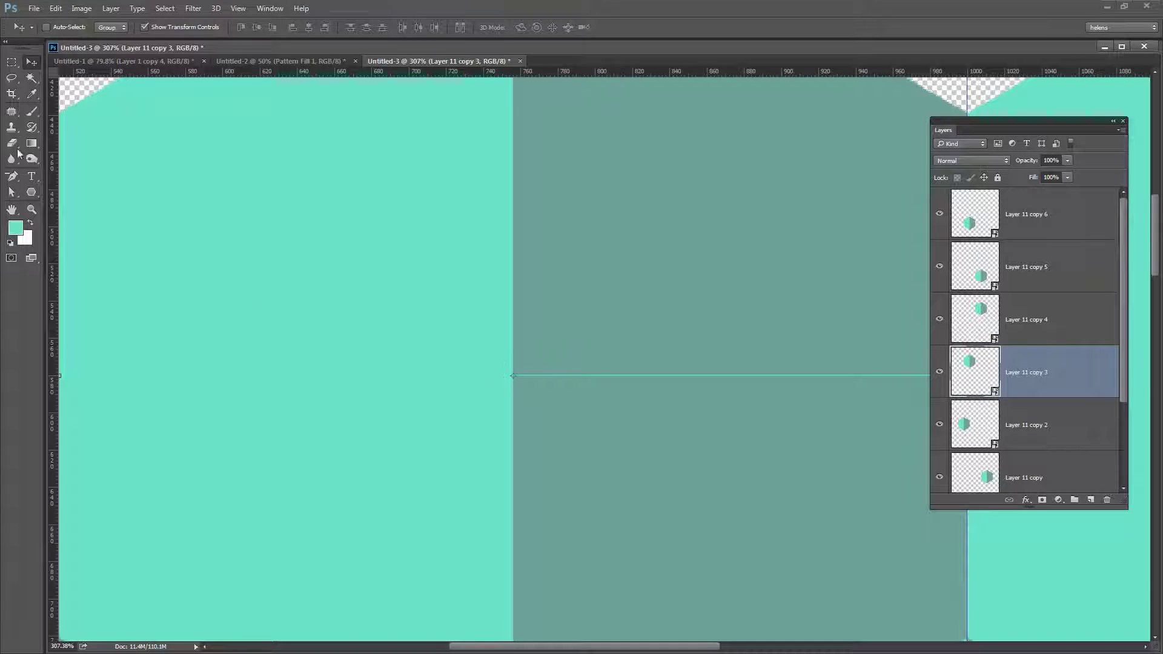
click(31, 211)
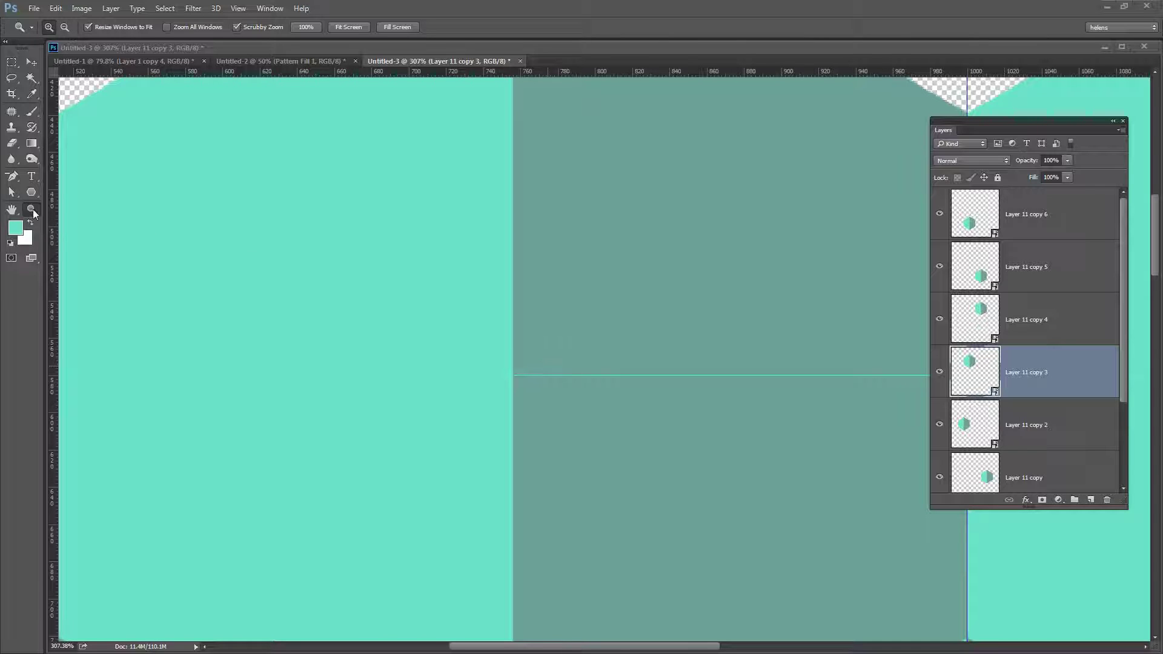
alt+click(517, 350)
alt+click(523, 352)
Step: Zoom out to the whole arrangement and select Layer 11 copy 6
alt+click(523, 351)
alt+click(522, 351)
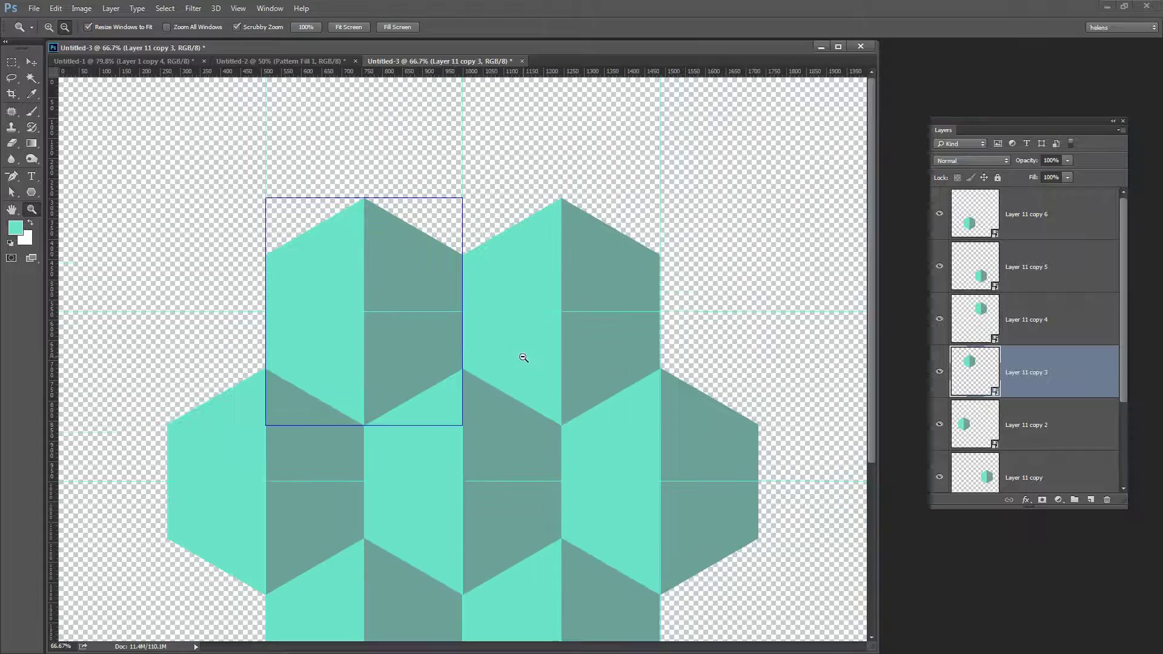
scroll(467, 421, down, 2)
scroll(467, 421, down, 4)
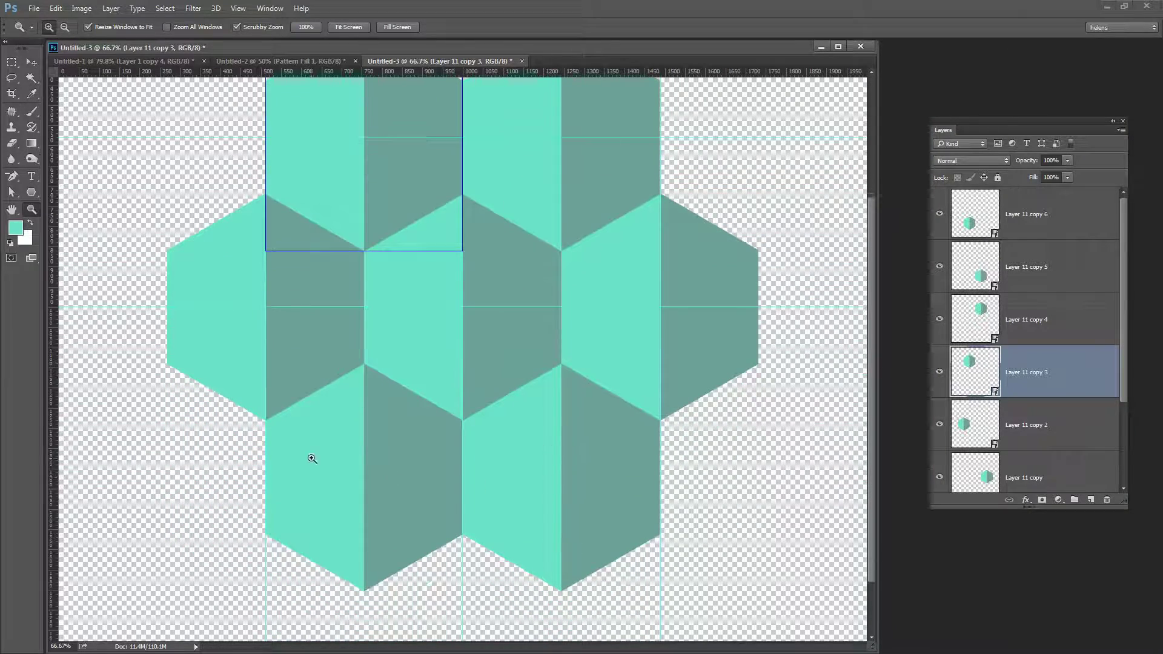
drag(1120, 393, 1119, 475)
scroll(976, 383, up, 2)
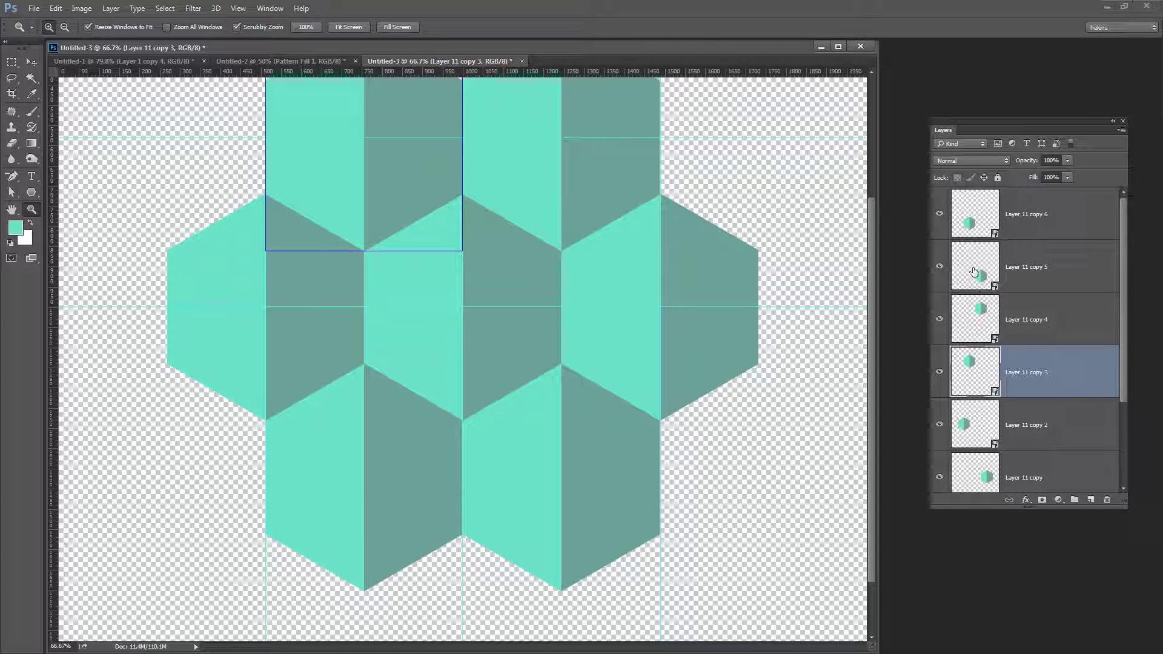
click(968, 219)
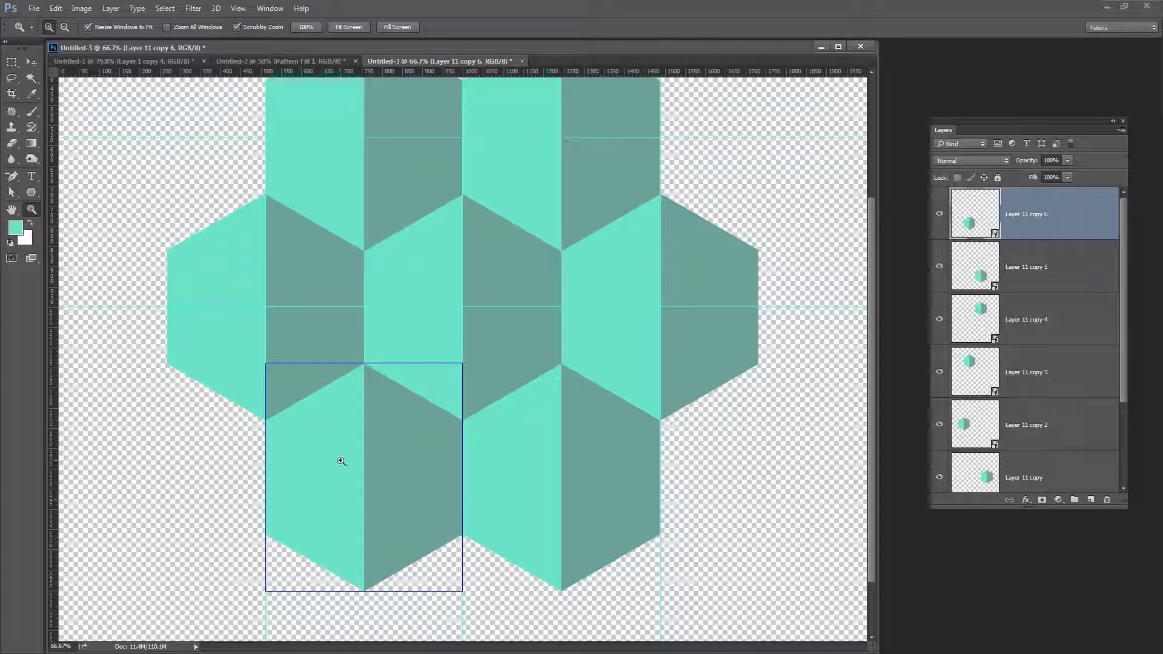
Step: Zoom in on the lower-left hexagon and place a horizontal guide through it at 1422 px
click(32, 62)
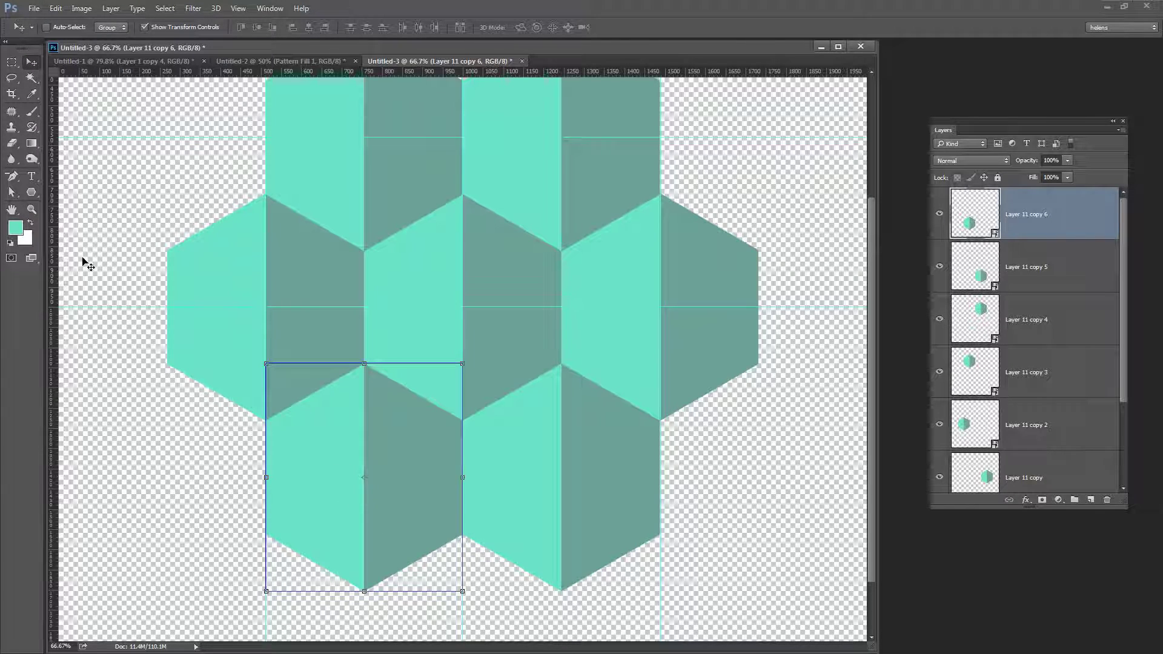
click(31, 209)
drag(111, 249, 212, 329)
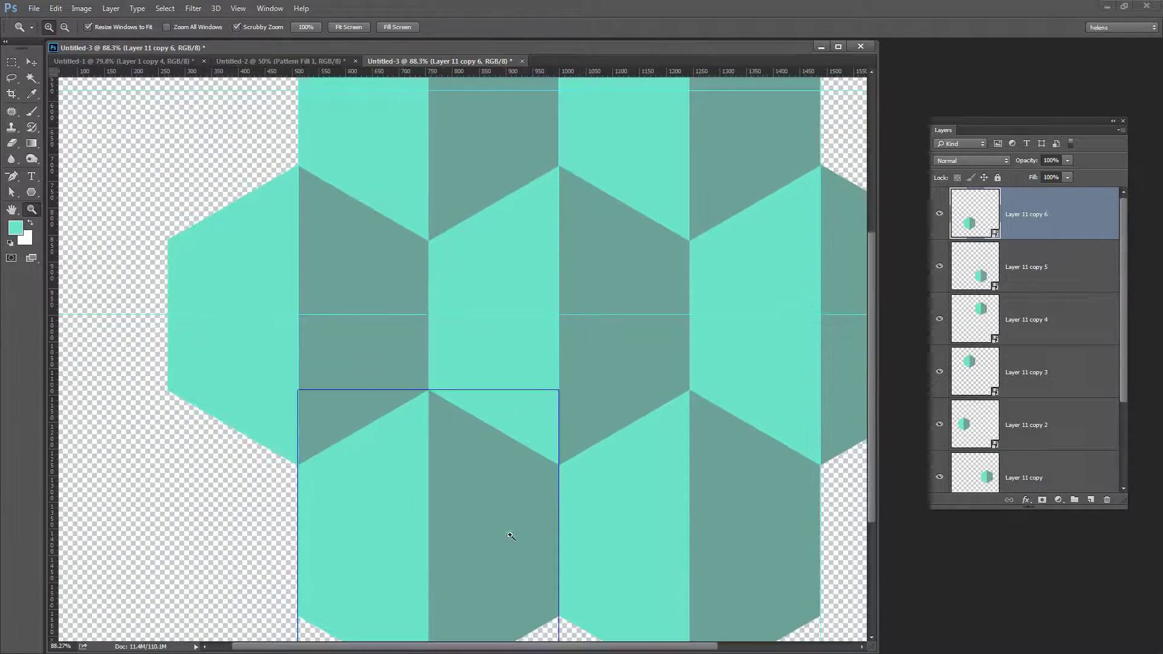
drag(604, 584, 588, 392)
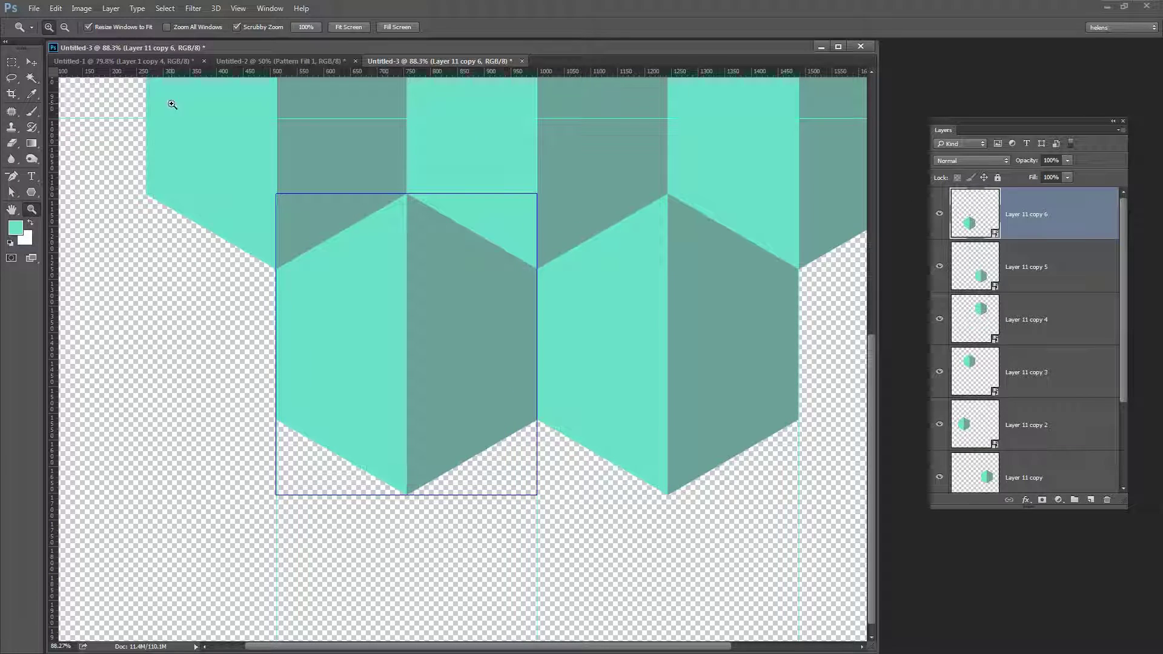
click(33, 63)
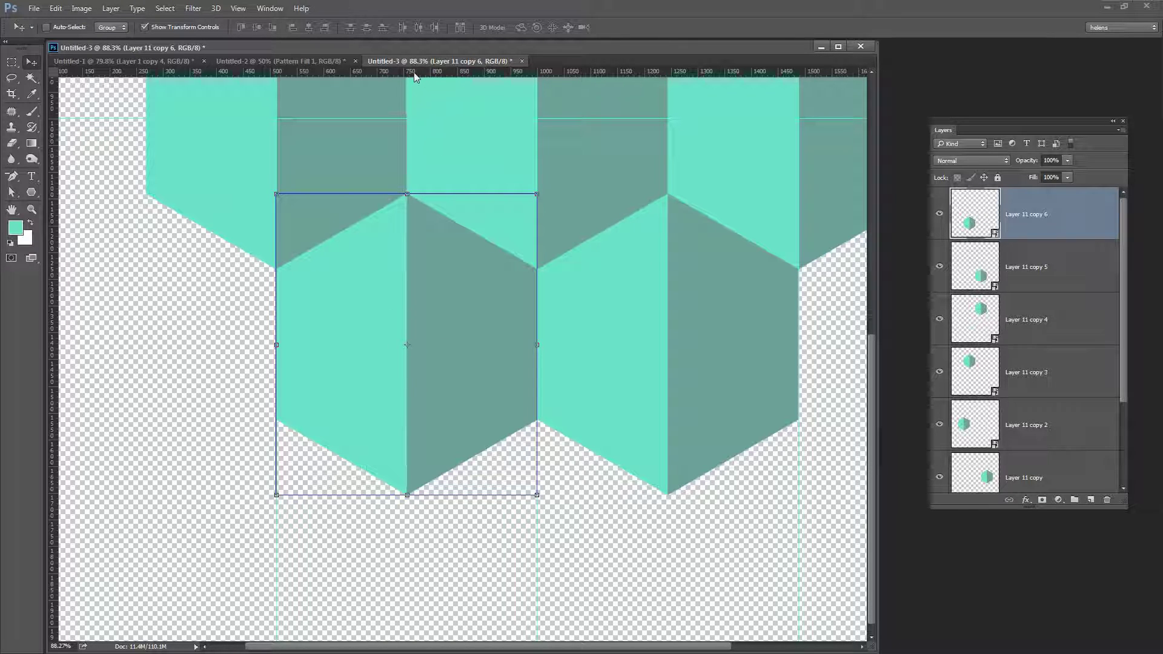
drag(420, 75, 449, 344)
click(31, 212)
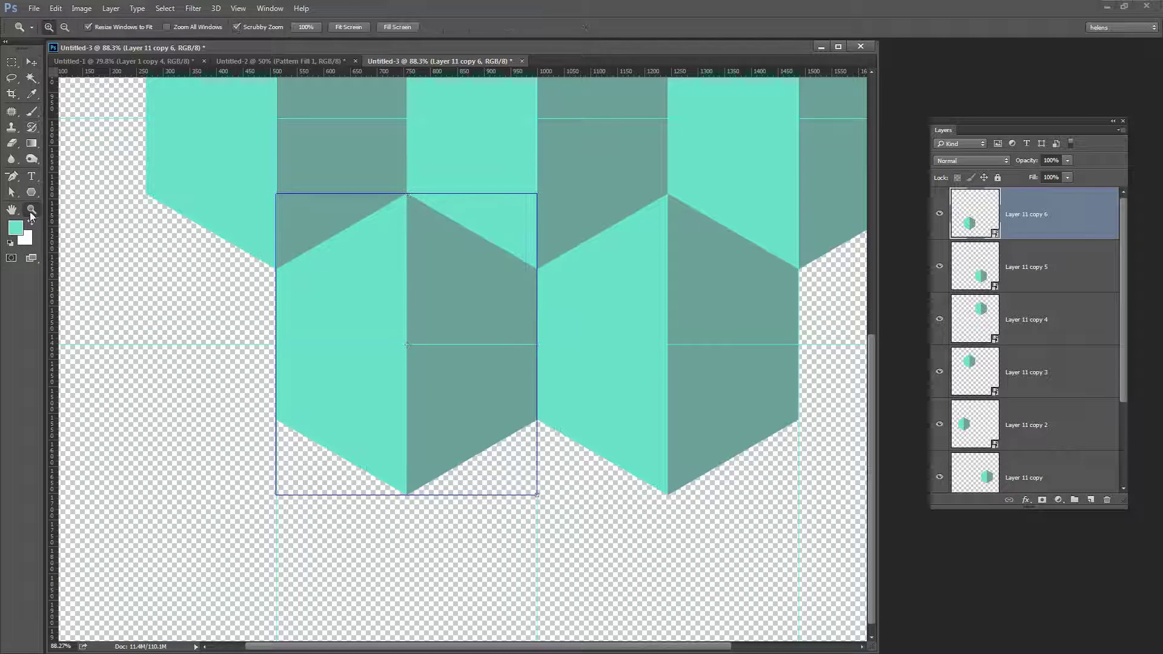
Step: Zoom out to the whole arrangement and check that selections snap to guides
alt+click(477, 337)
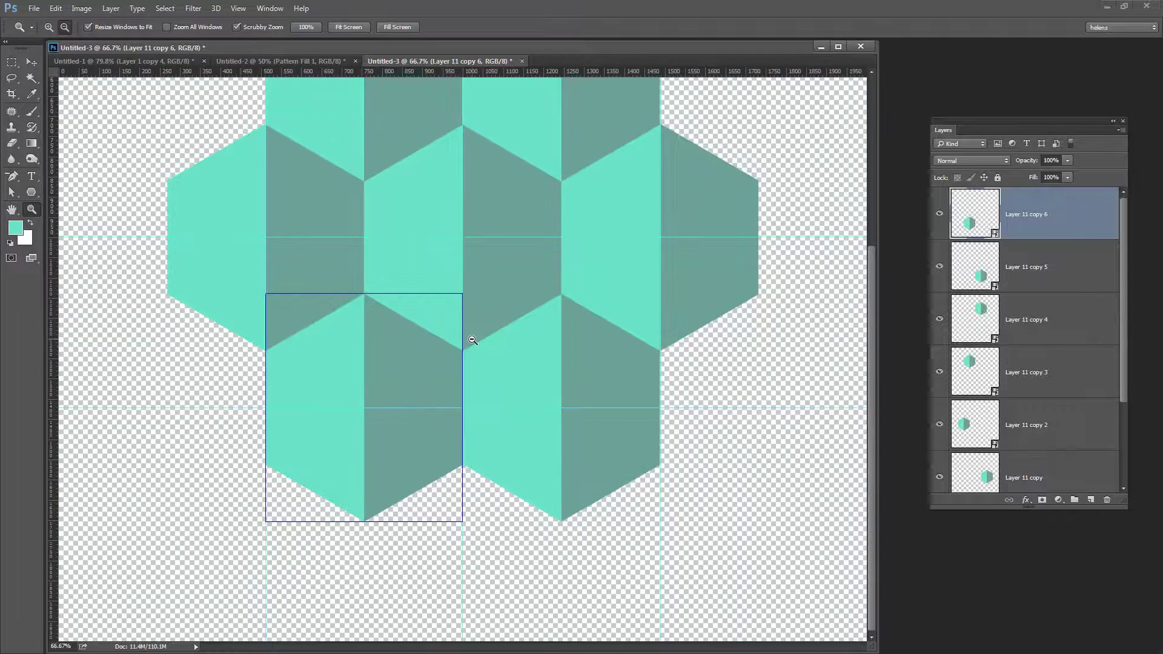
alt+click(472, 339)
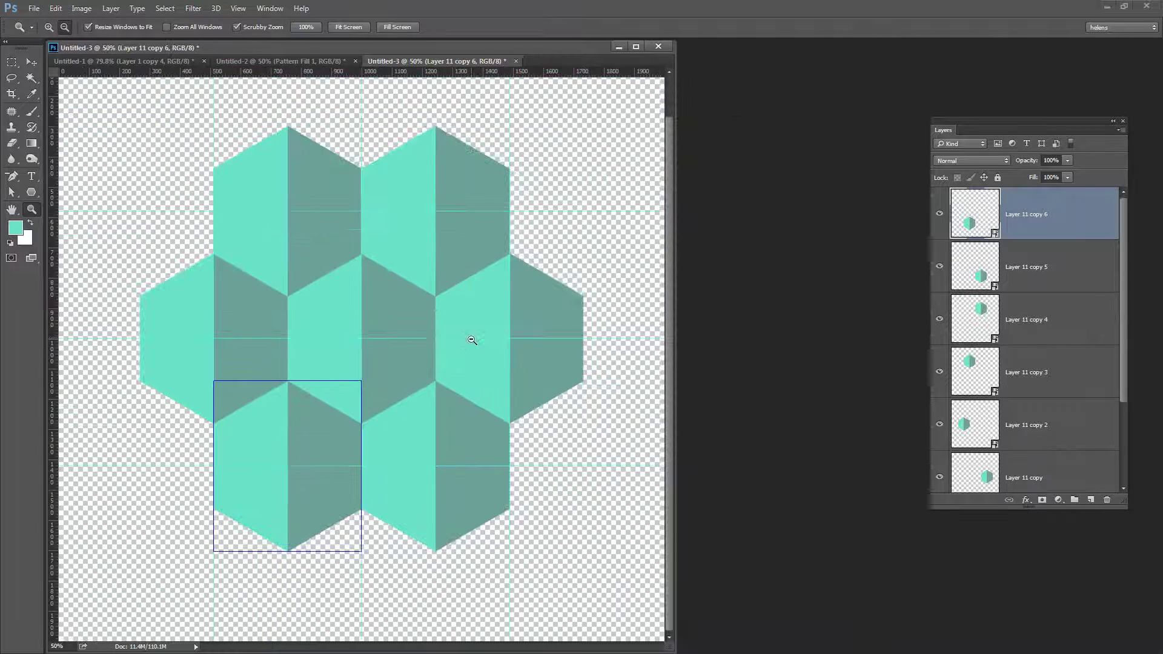
click(236, 9)
mouse_move(249, 245)
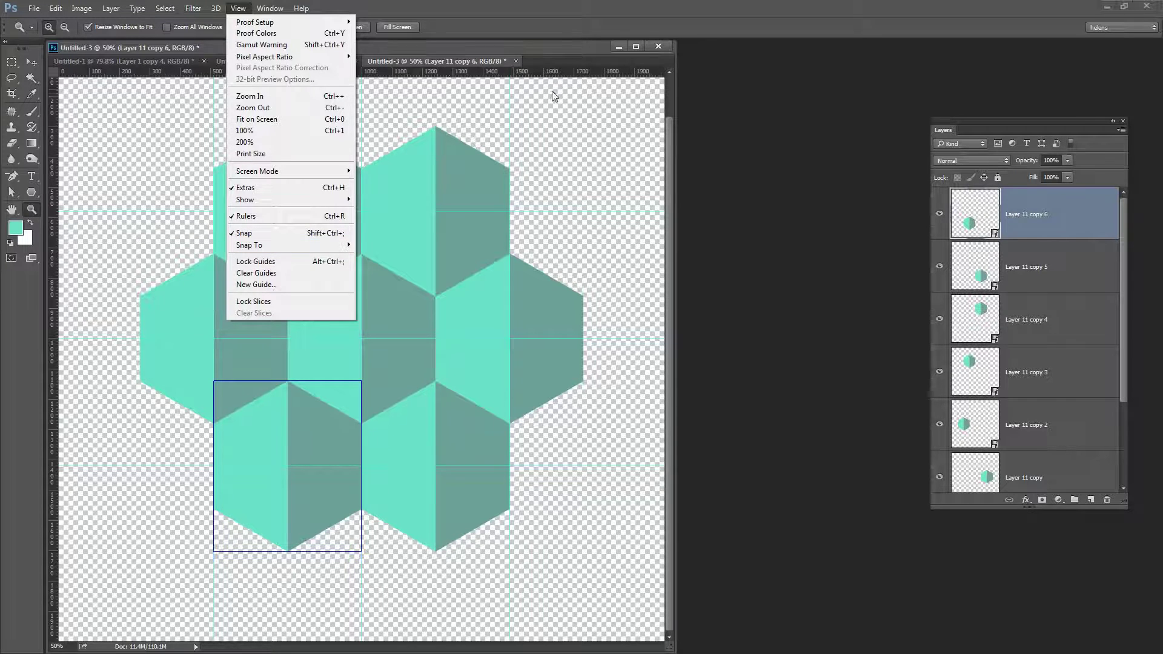
click(464, 63)
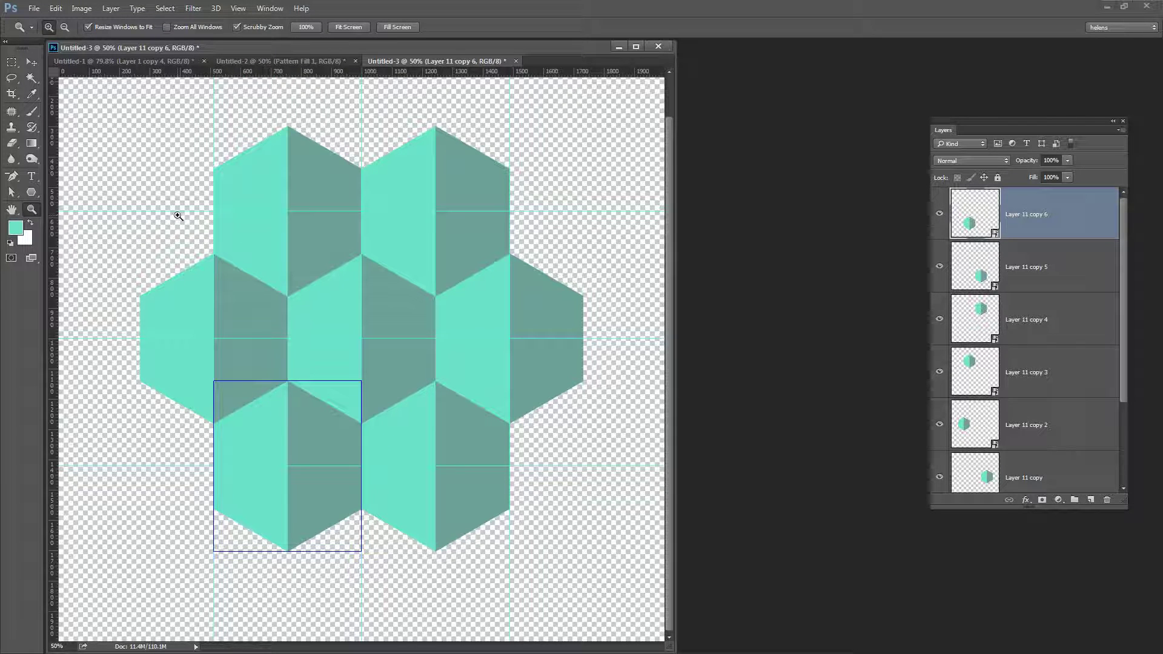
Step: Marquee the tile area between the guides and define it as pattern 'hexagon'
key(m)
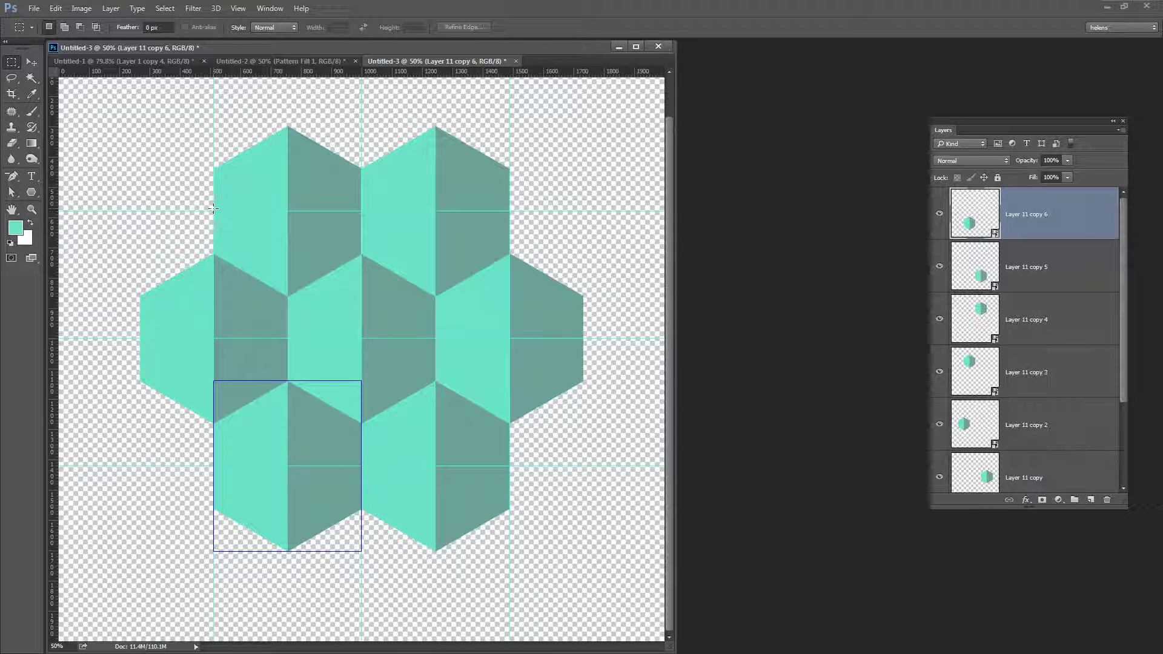
drag(213, 211, 507, 466)
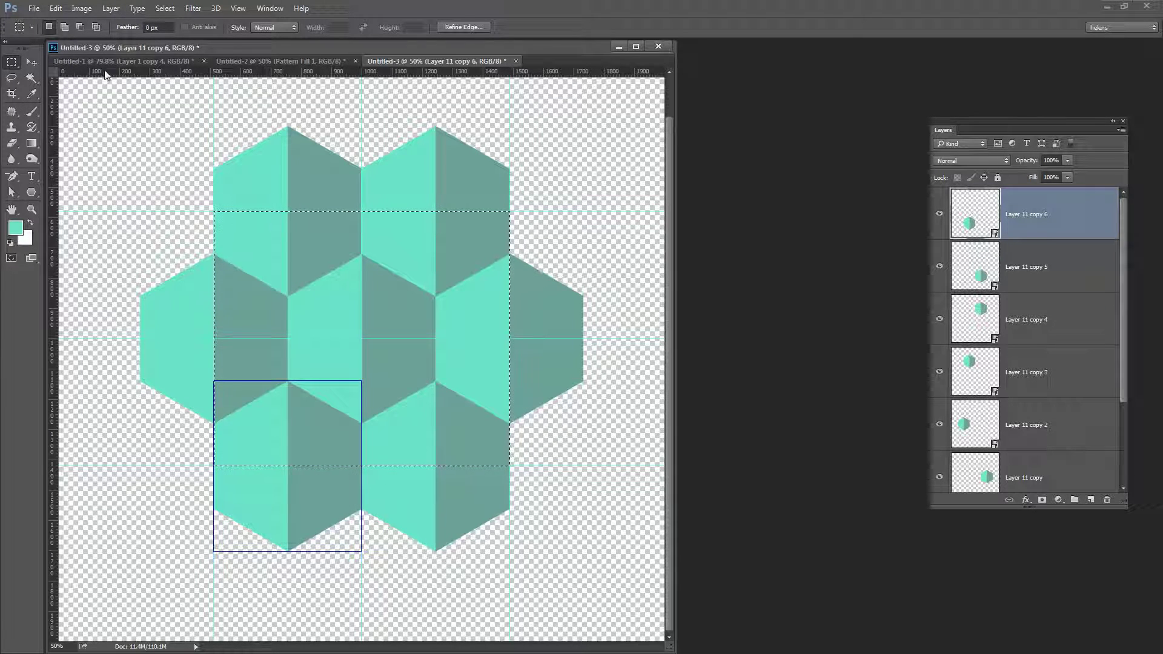
click(56, 7)
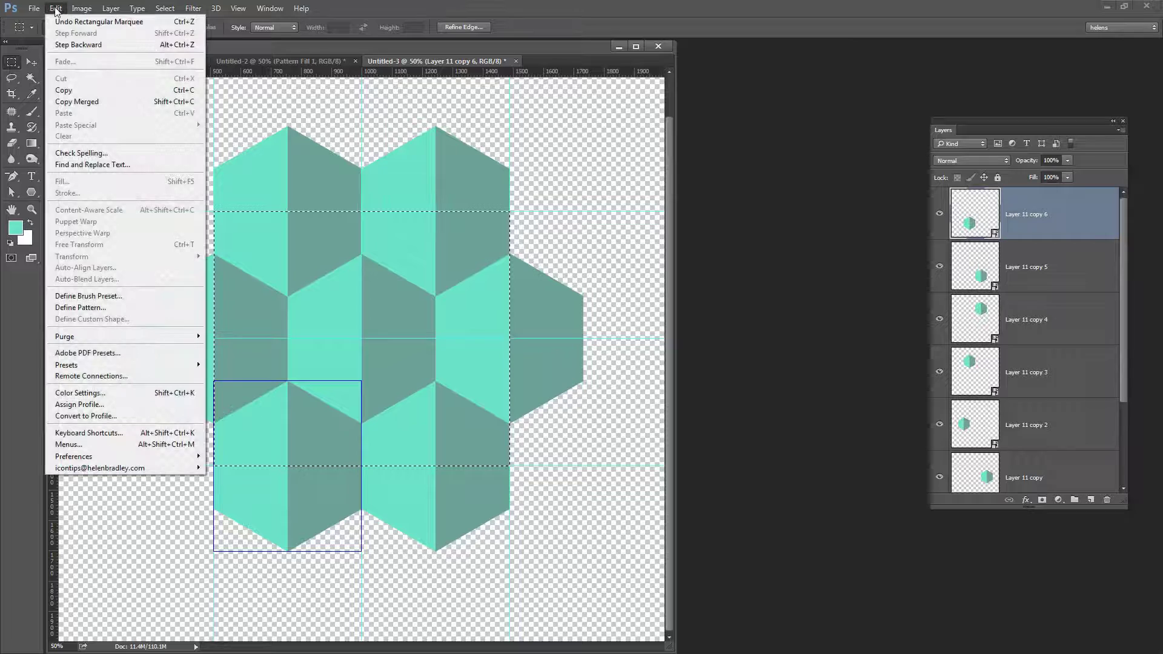
click(124, 308)
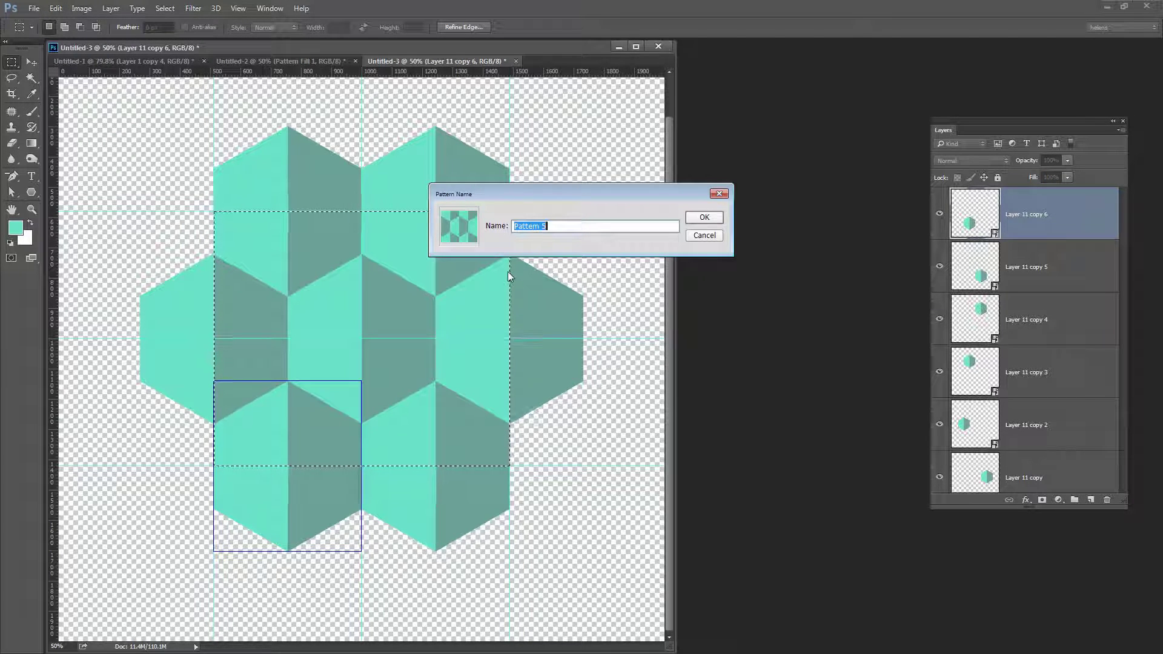
text(hex)
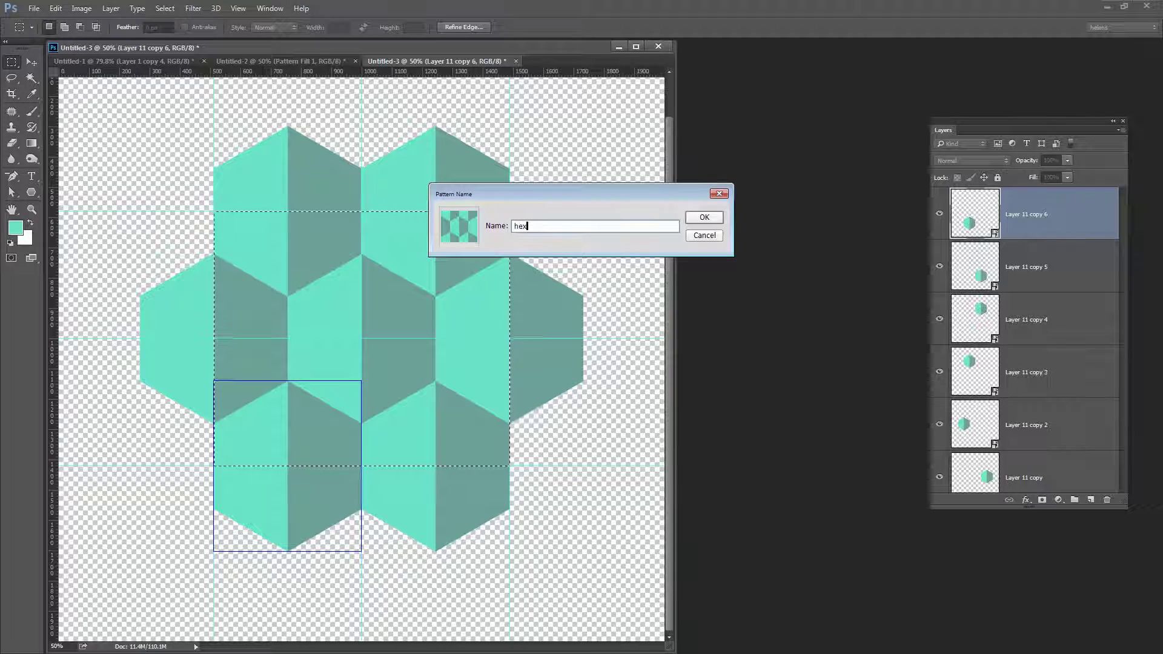
text(agon)
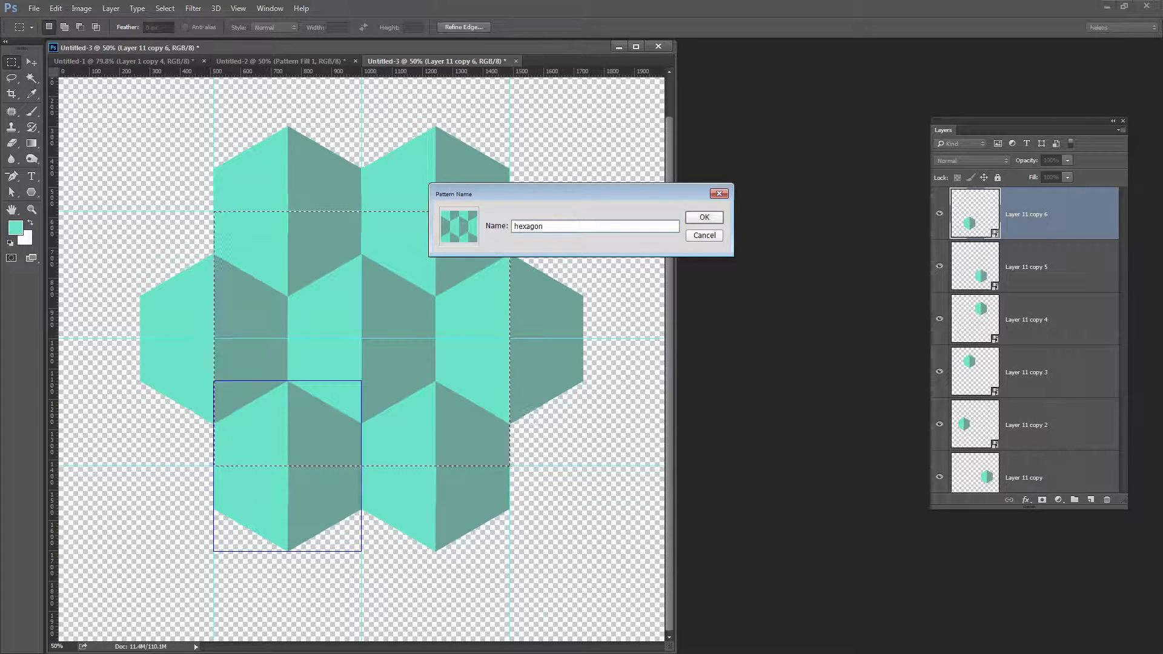
key(Return)
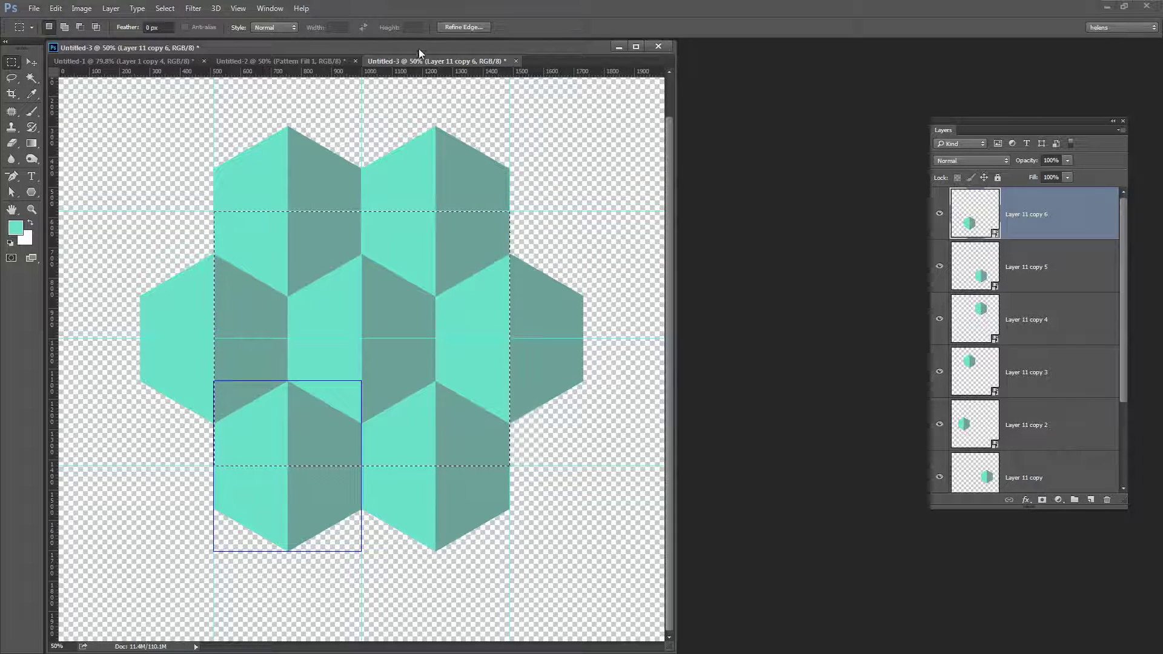
Step: Create a new 3000×3000 document
click(34, 8)
key(ctrl+n)
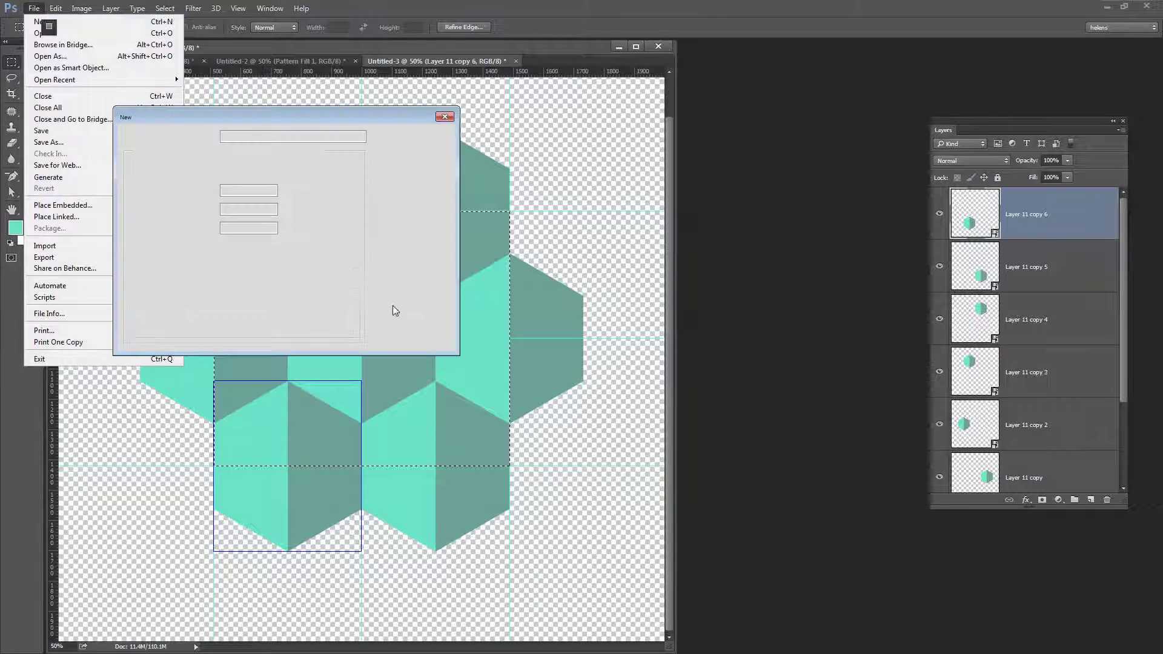
double_click(224, 190)
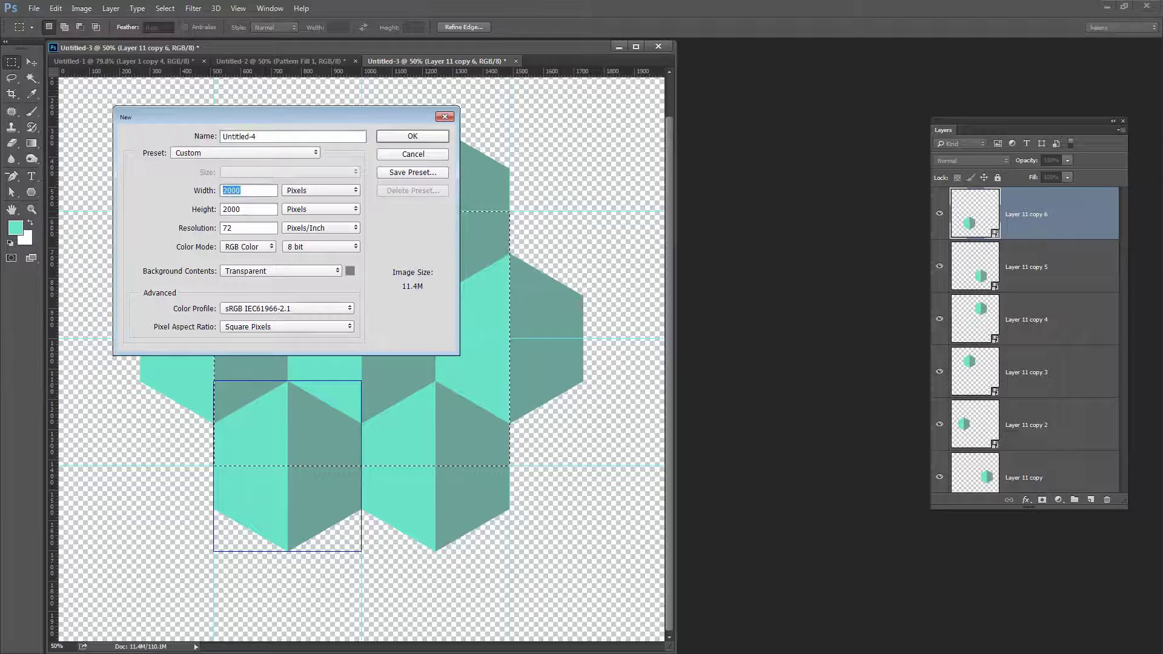
text(3000)
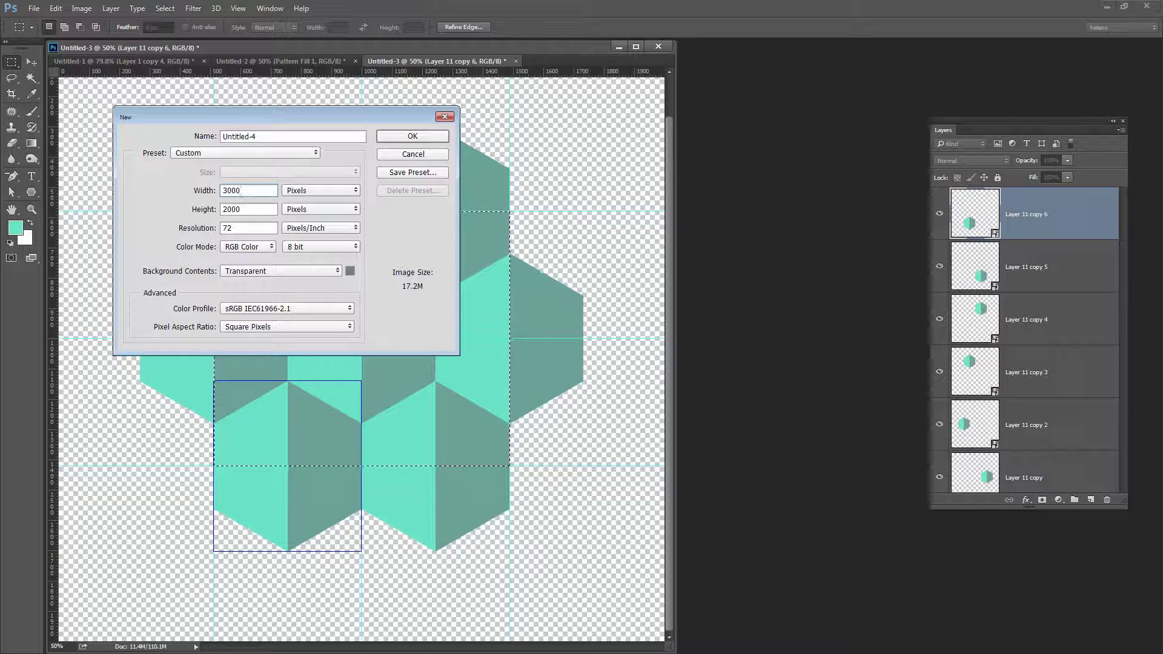
key(Tab)
text(3000)
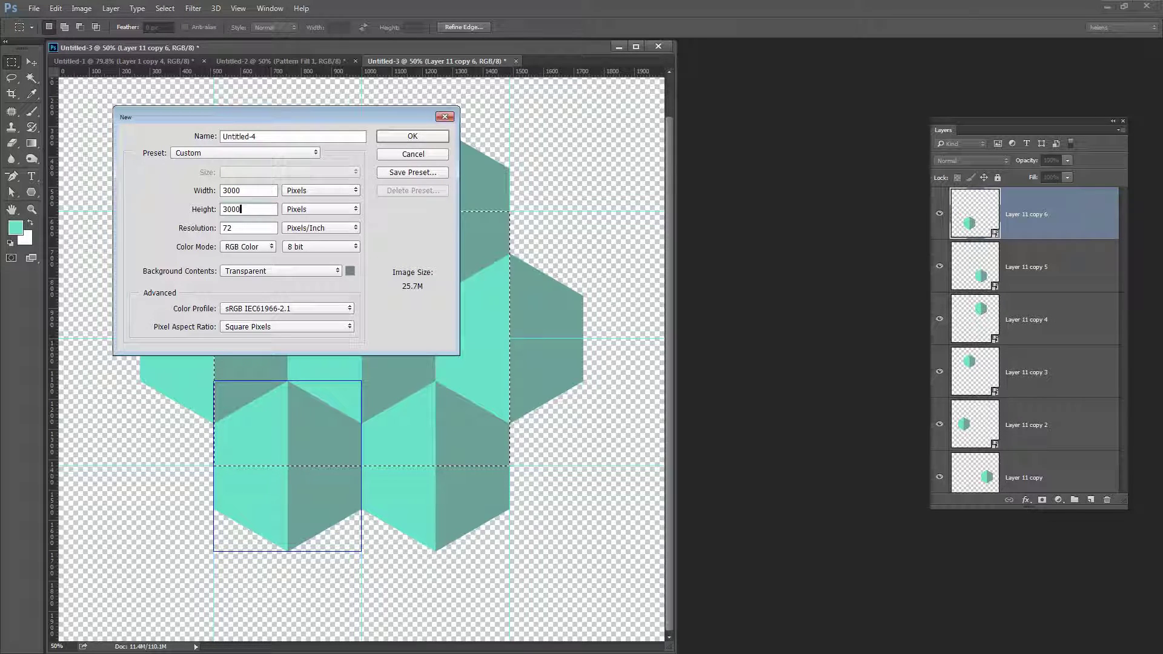
key(Return)
key(z)
Step: Add a Pattern Fill layer using the hexagon pattern
click(111, 8)
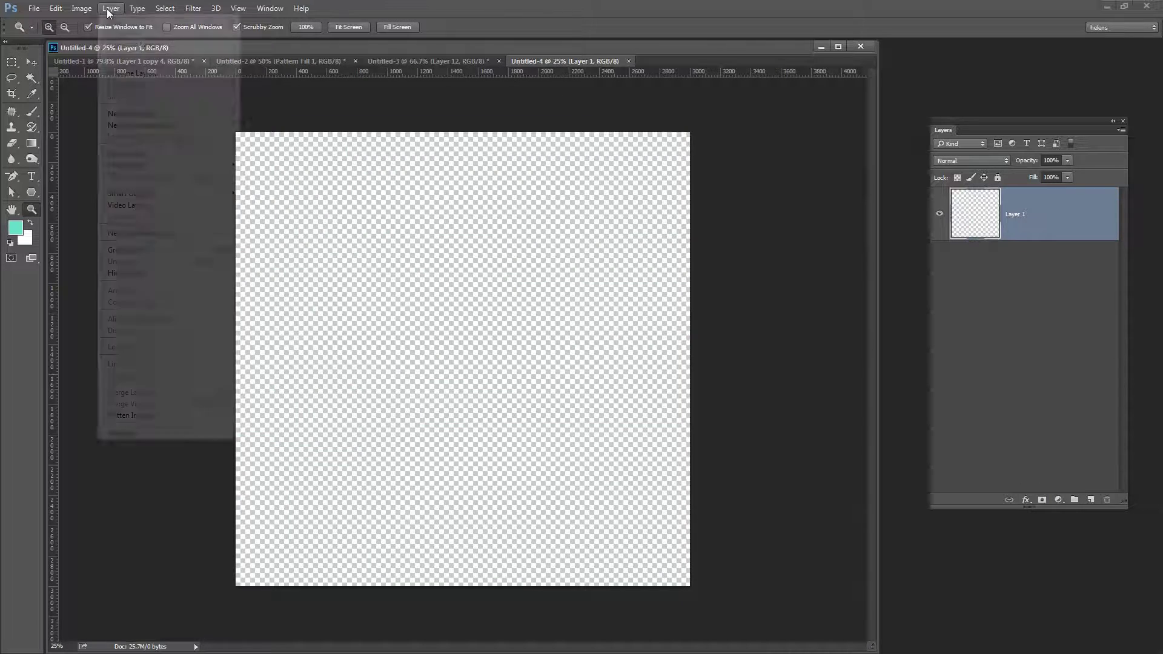
mouse_move(179, 115)
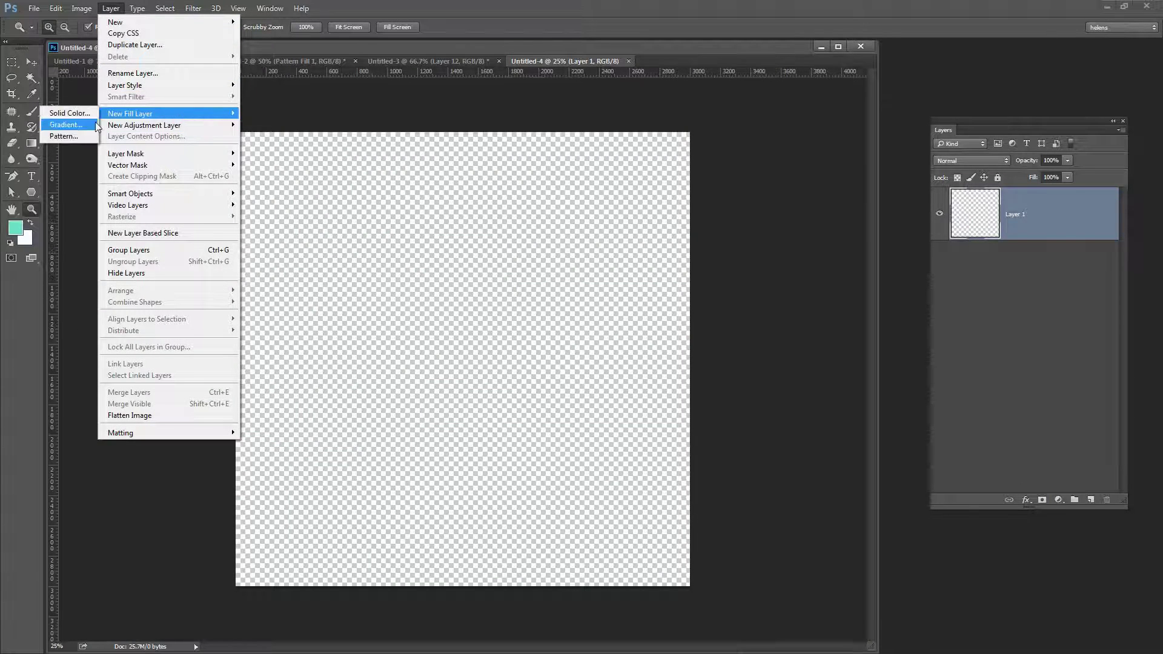
click(63, 135)
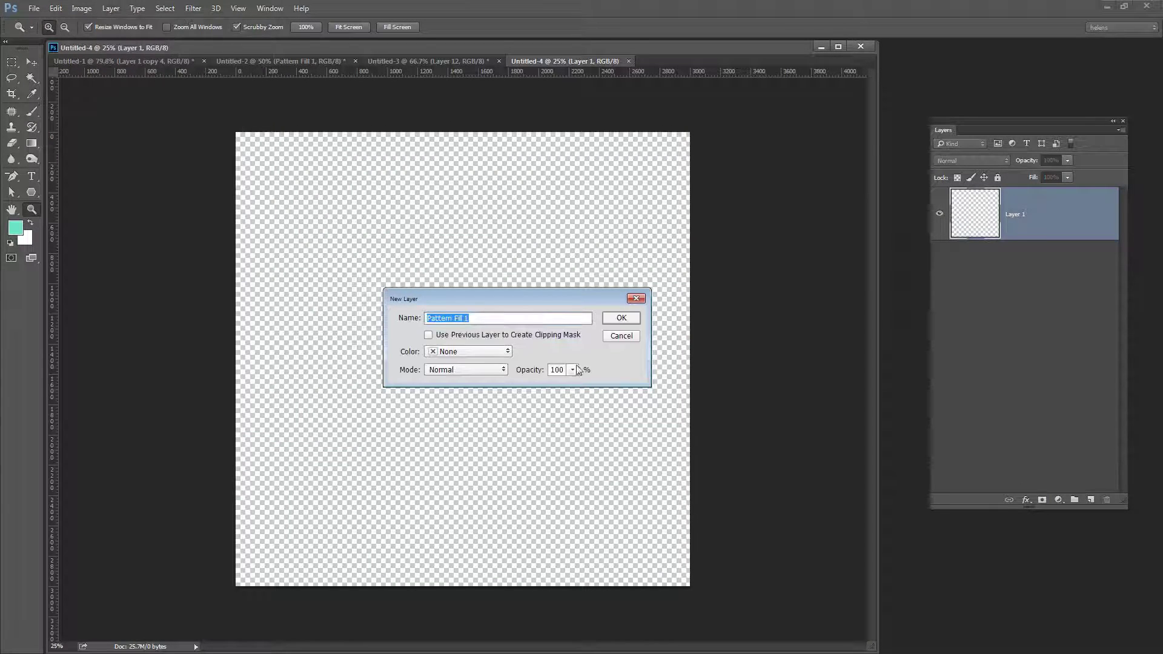
click(619, 321)
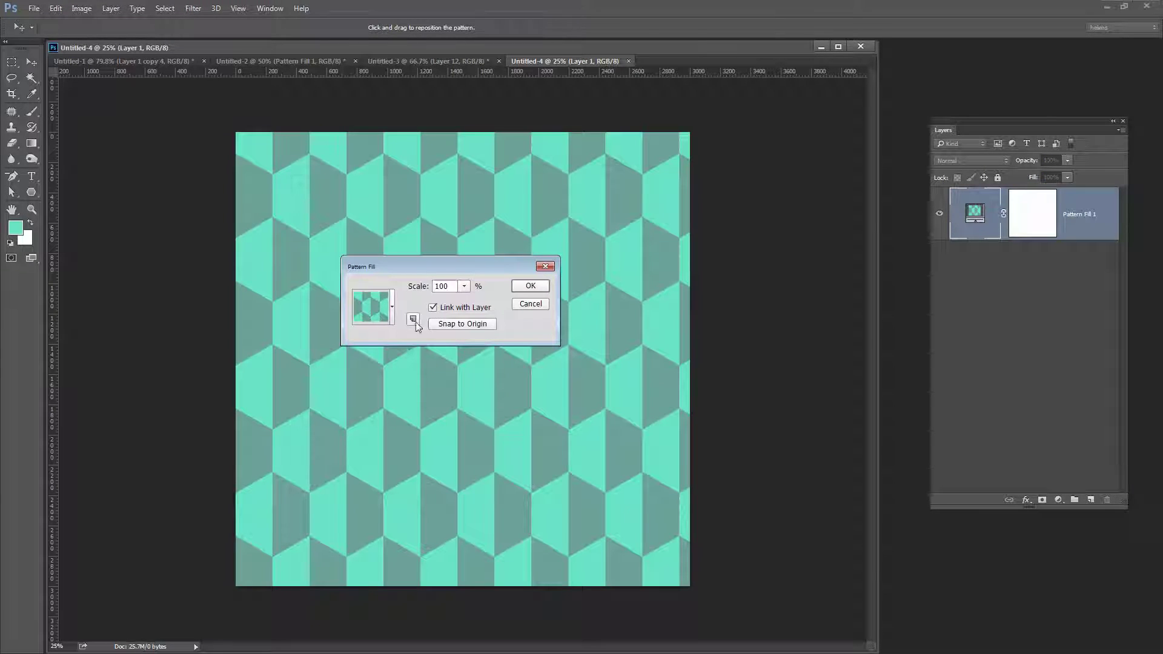
click(391, 317)
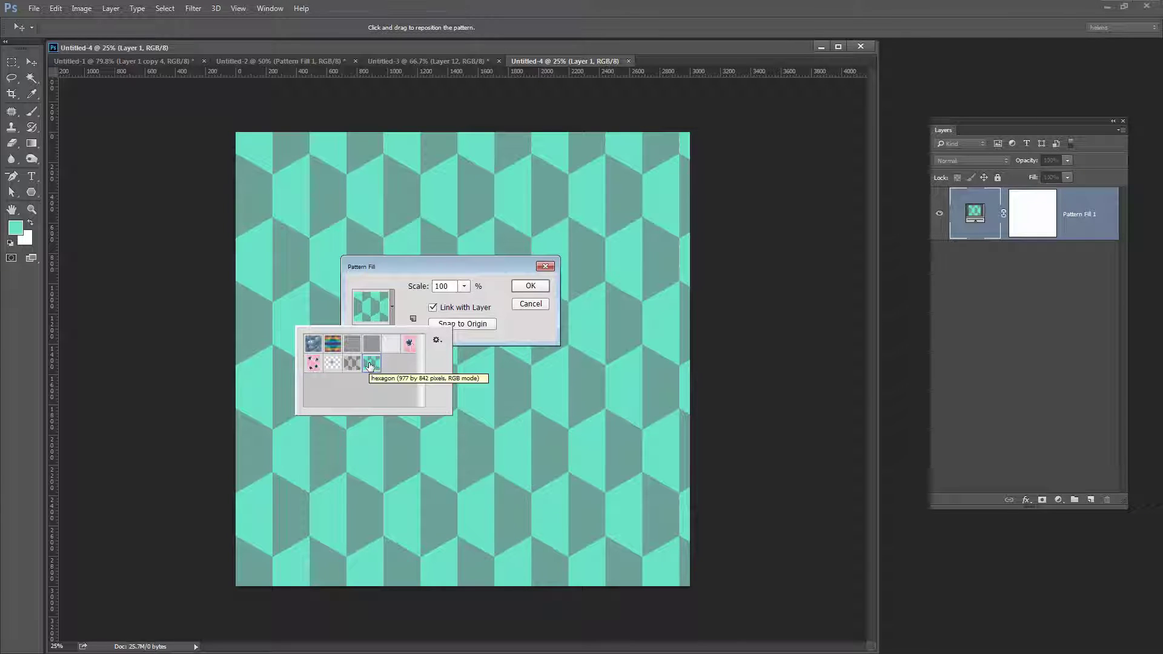
click(484, 277)
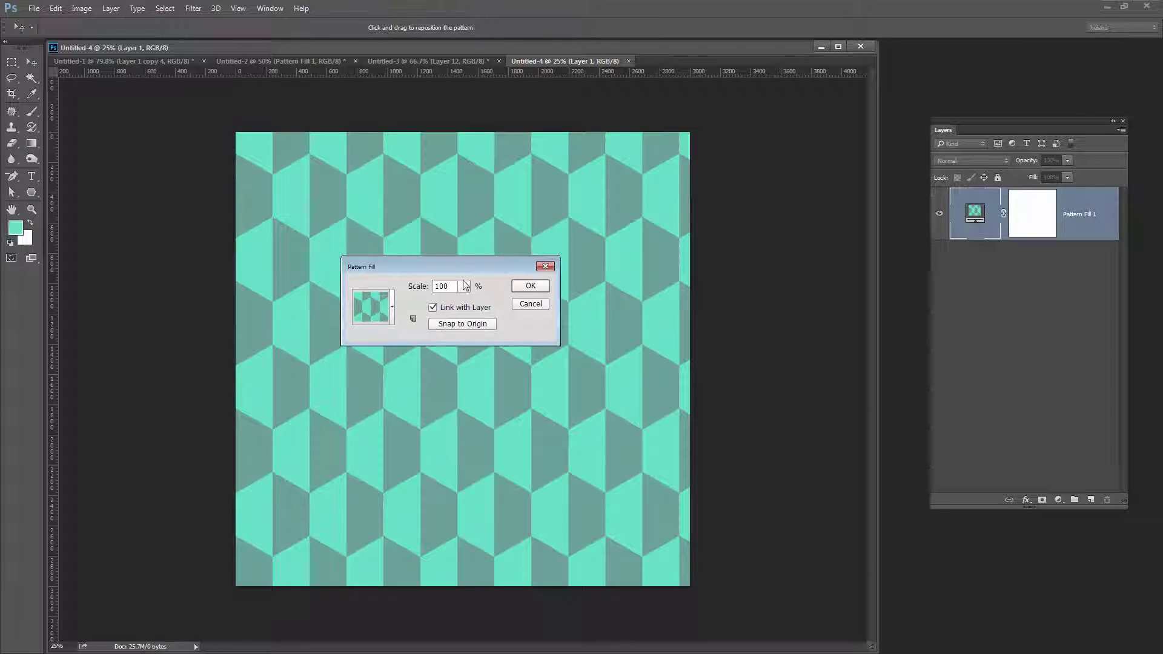
Step: Set the pattern scale to 327% and drag to reposition the pattern
click(465, 286)
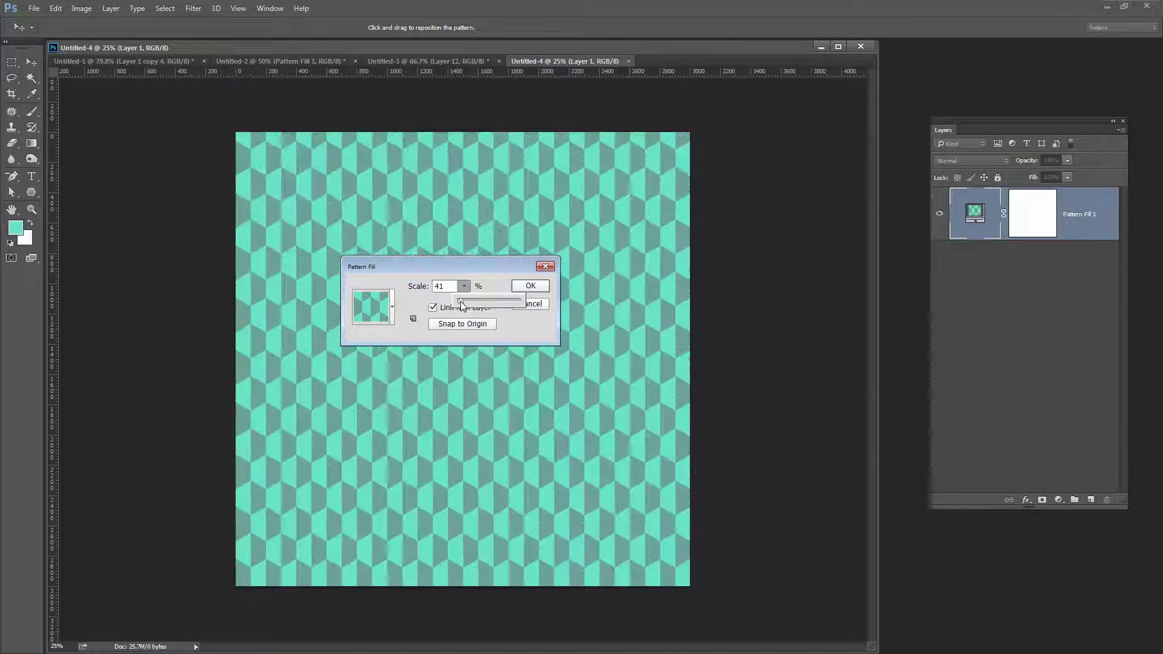
drag(461, 304, 478, 303)
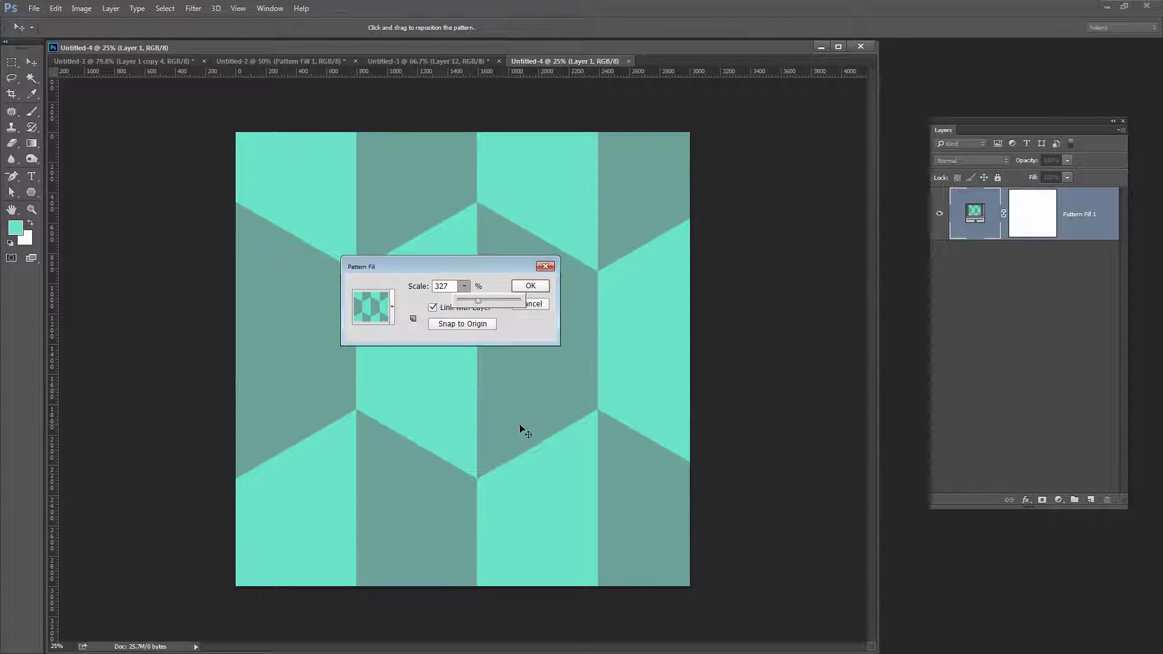
drag(520, 429, 538, 398)
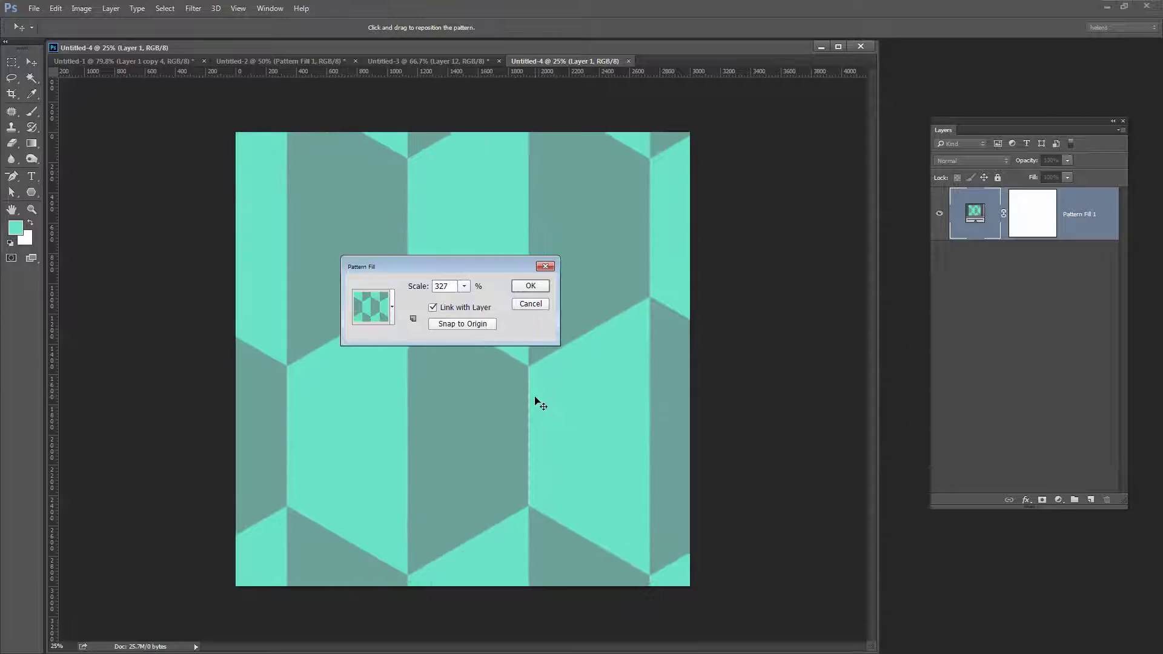
drag(533, 448, 504, 467)
drag(517, 540, 488, 497)
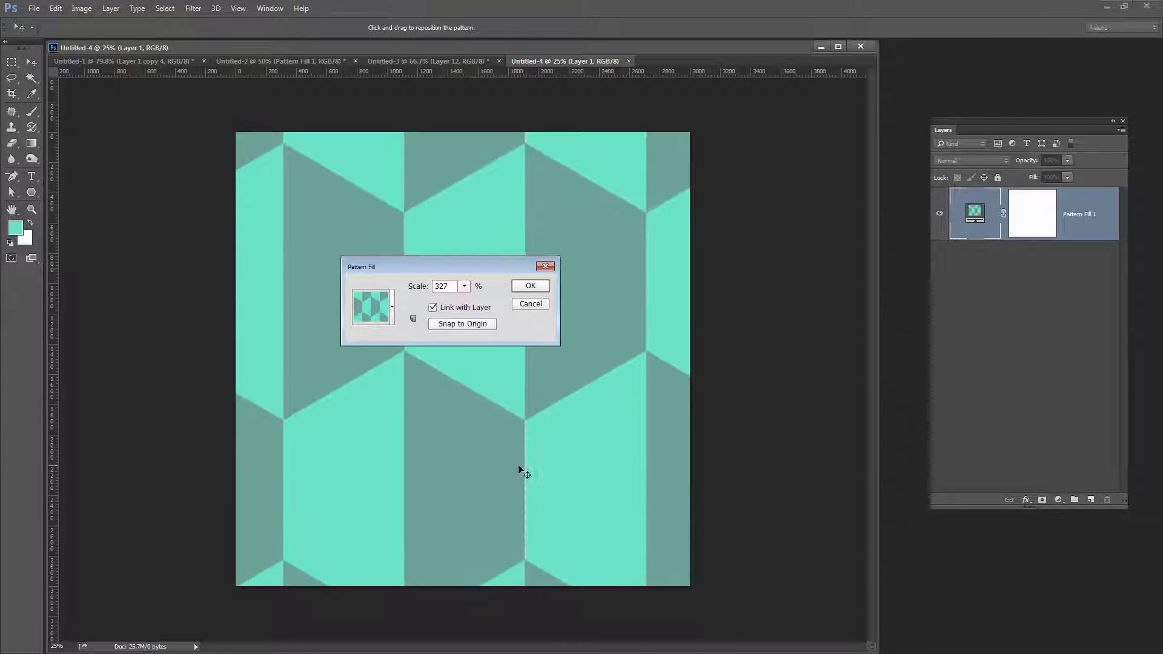
Step: Cancel the pattern fill and fill Layer 12 in Untitled-3 with white
click(533, 303)
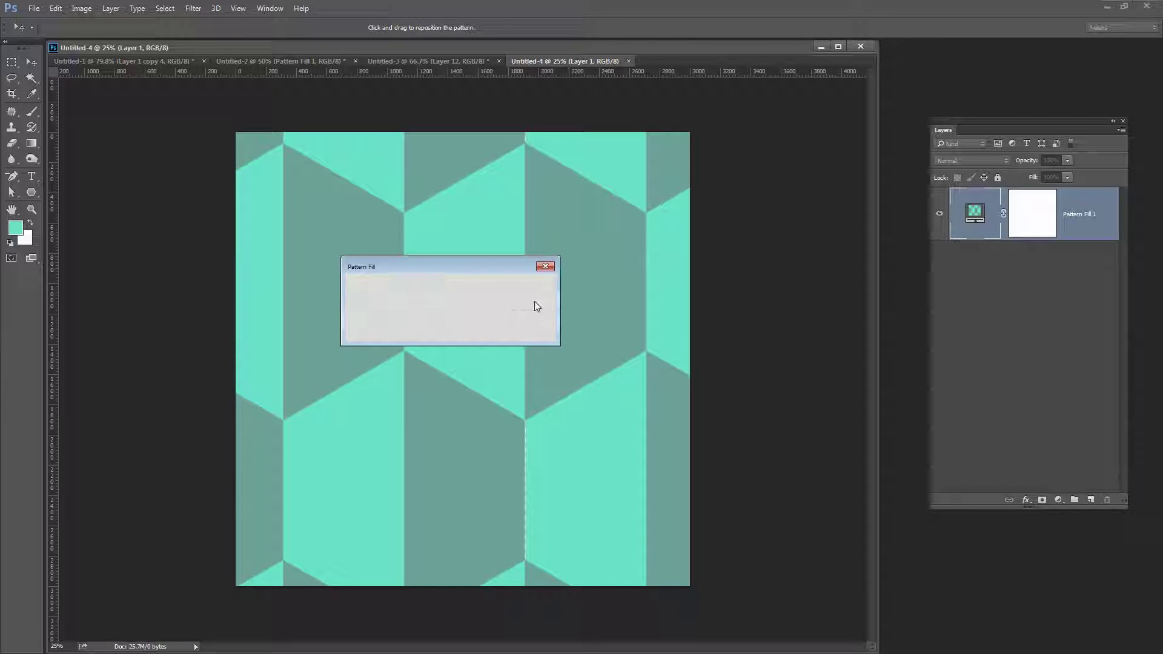
click(414, 60)
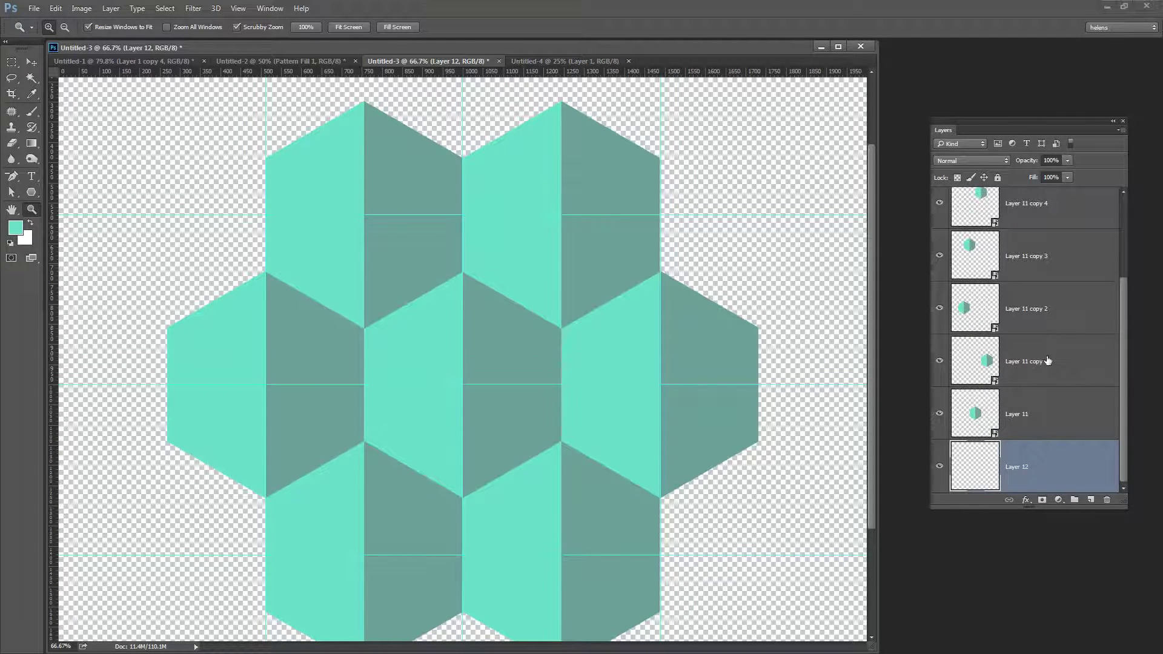
scroll(1090, 364, up, 1)
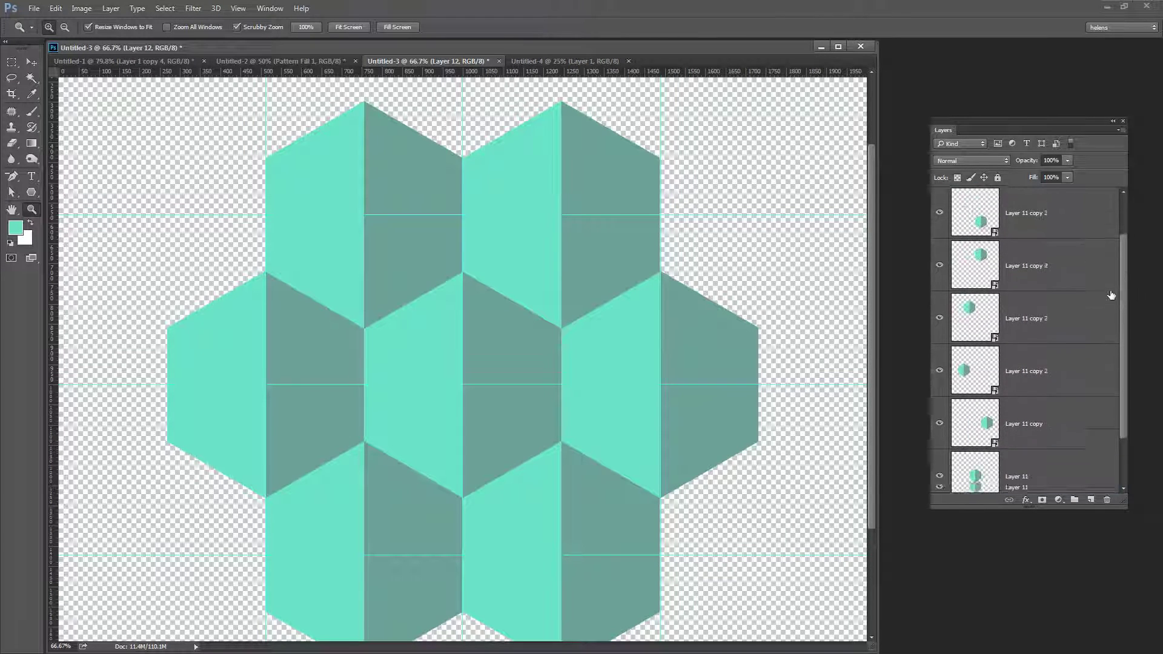
scroll(1041, 447, down, 1)
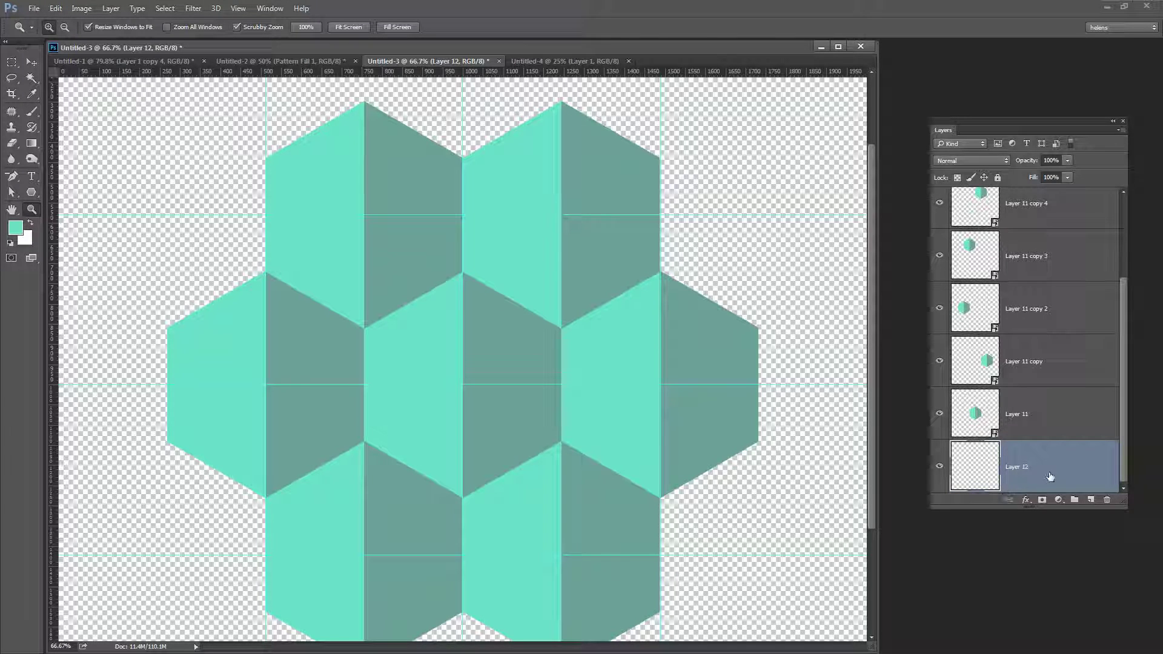
key(ctrl+BackSpace)
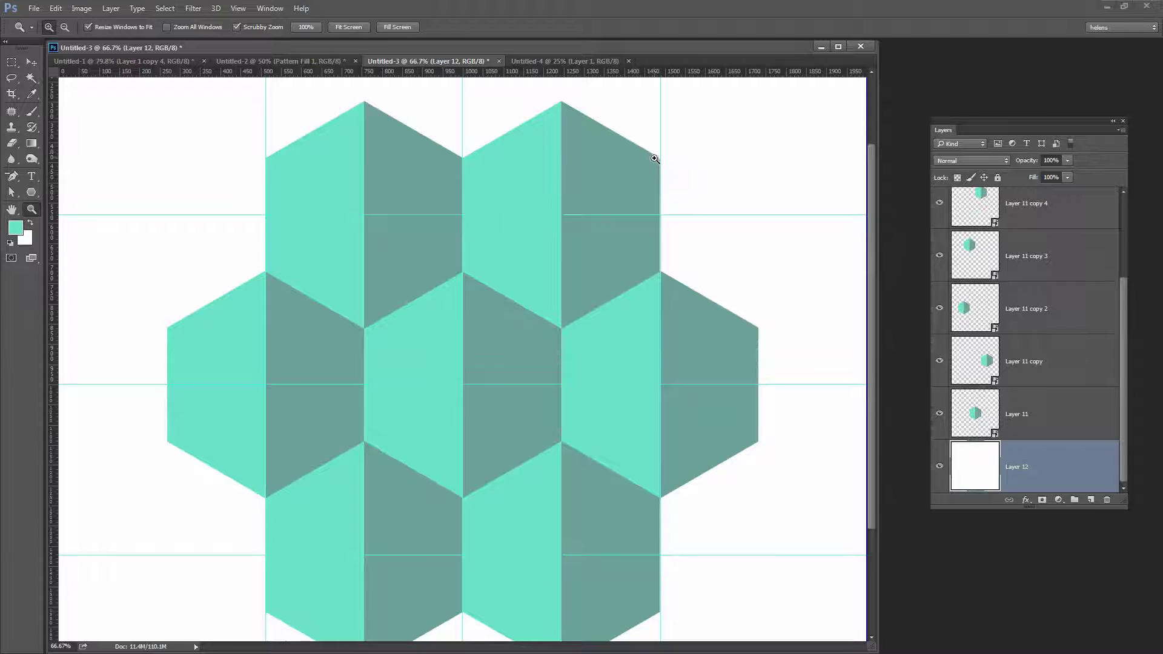
Step: Zoom in on the top-right hexagon corner and move the vertical guide to 1488 px
drag(655, 160, 722, 457)
scroll(742, 247, up, 3)
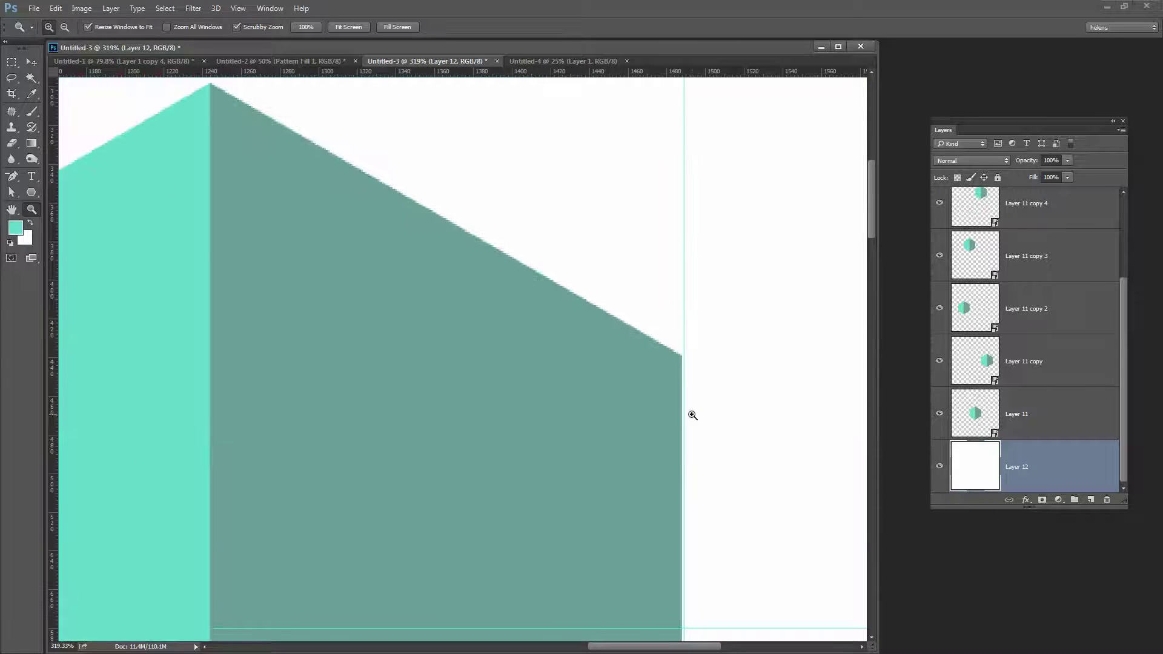
drag(870, 210, 870, 458)
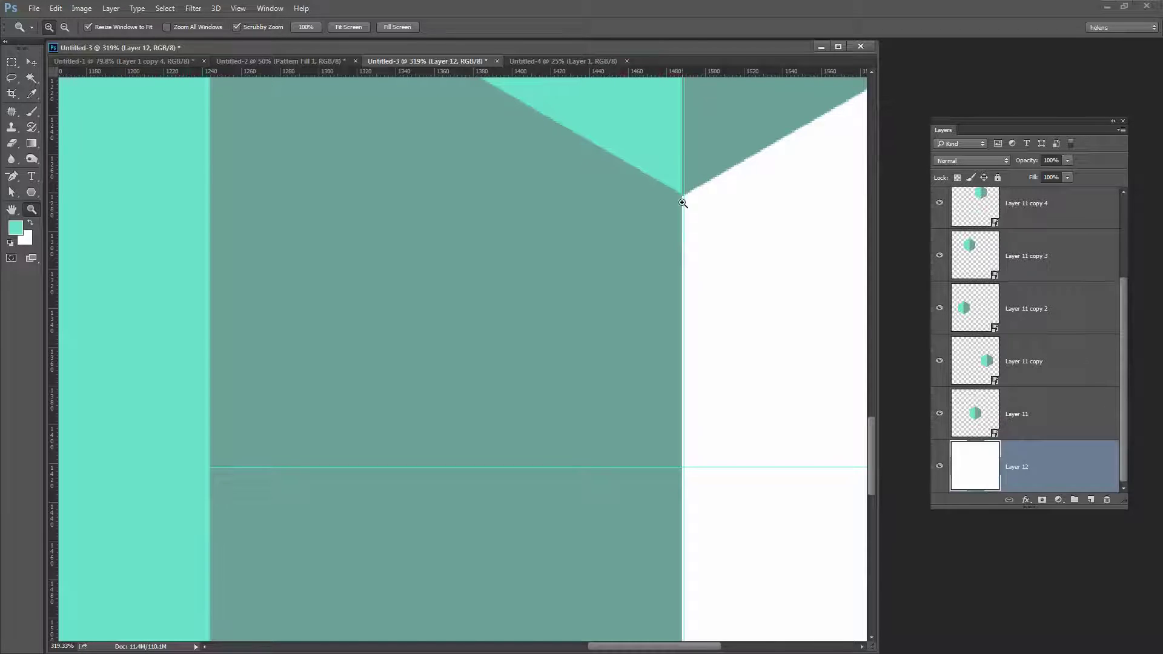
click(30, 61)
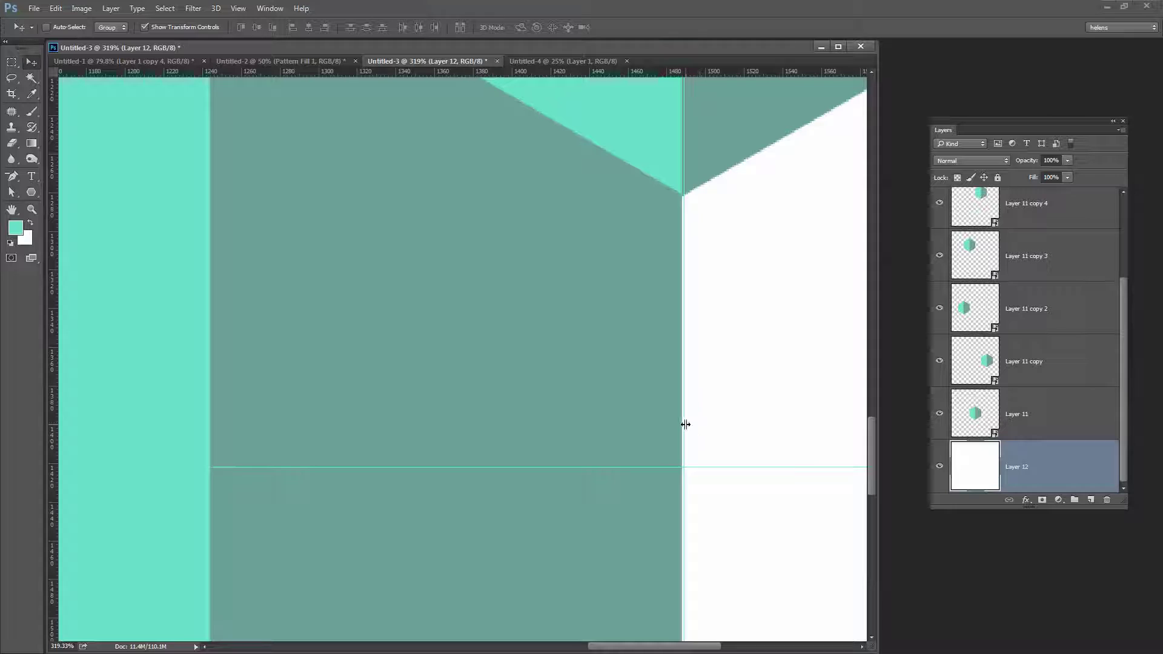
drag(685, 425, 682, 430)
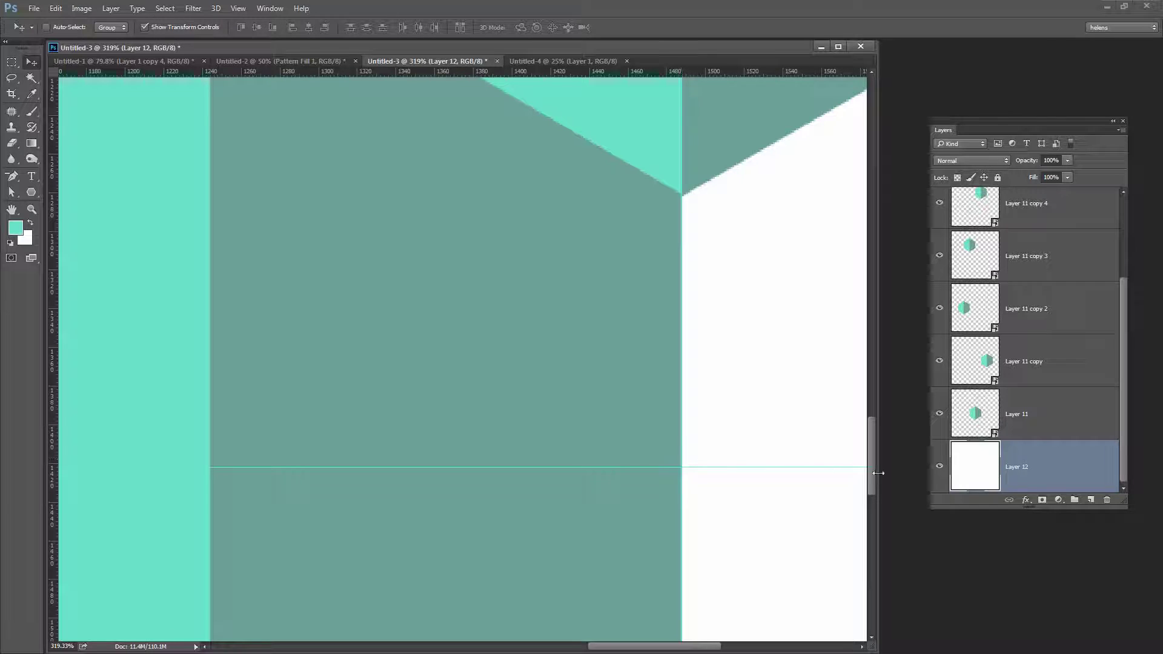
drag(873, 479, 856, 236)
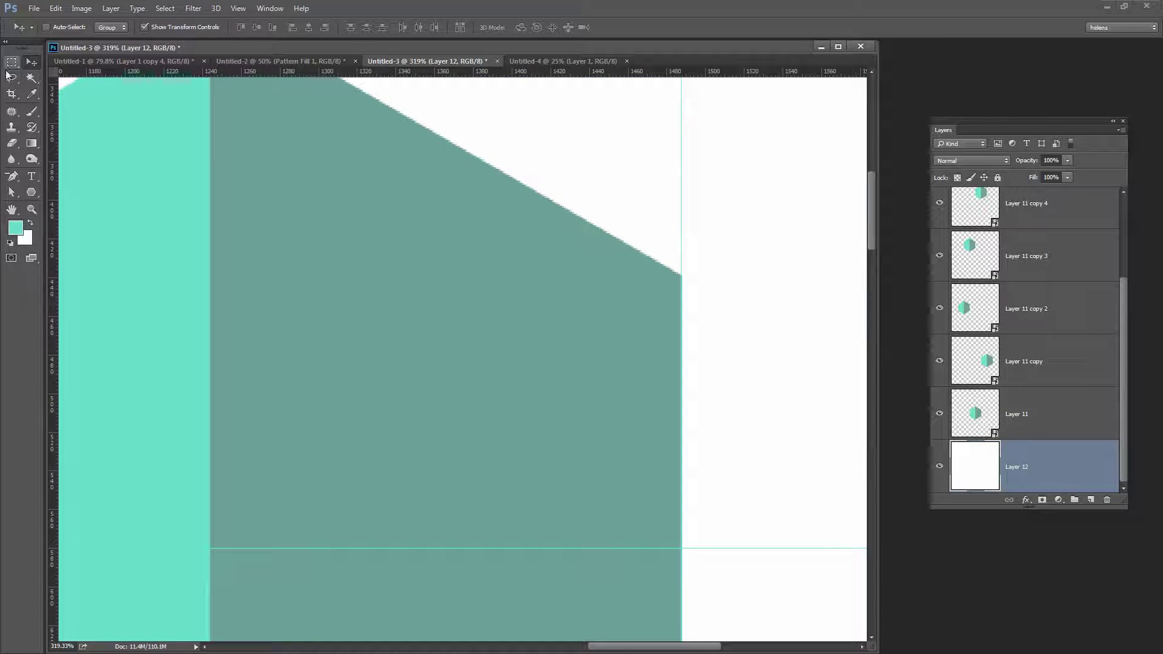
click(33, 212)
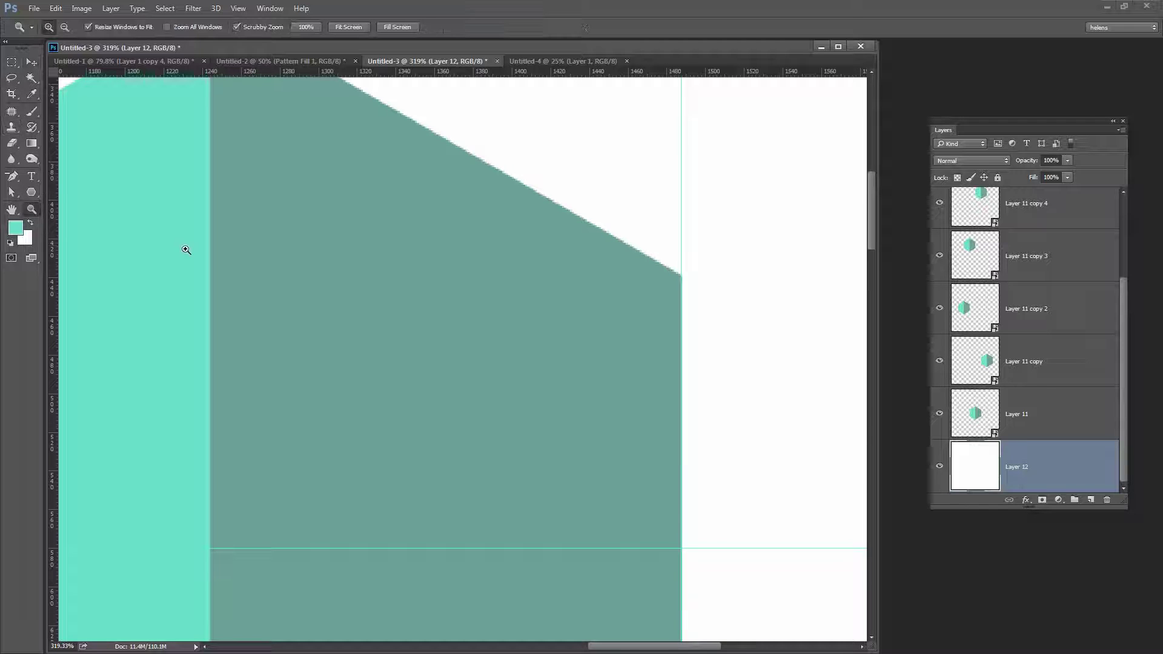
Step: Zoom out to show the whole tile and hide the white Layer 12
alt+click(427, 315)
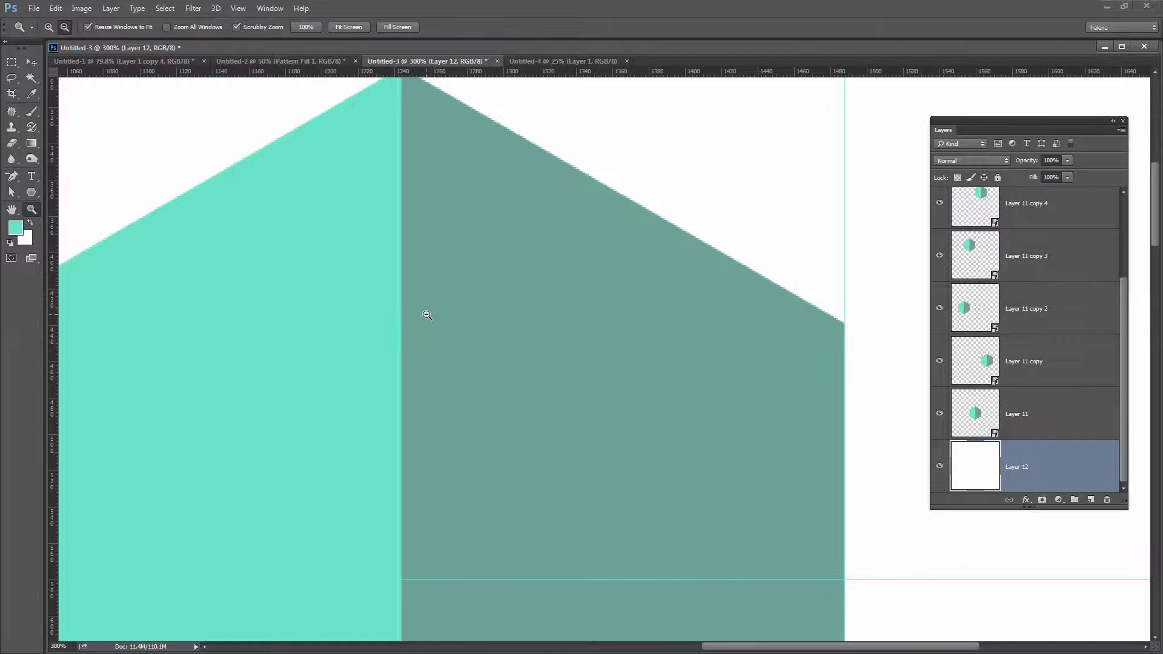
alt+click(427, 315)
alt+click(427, 315)
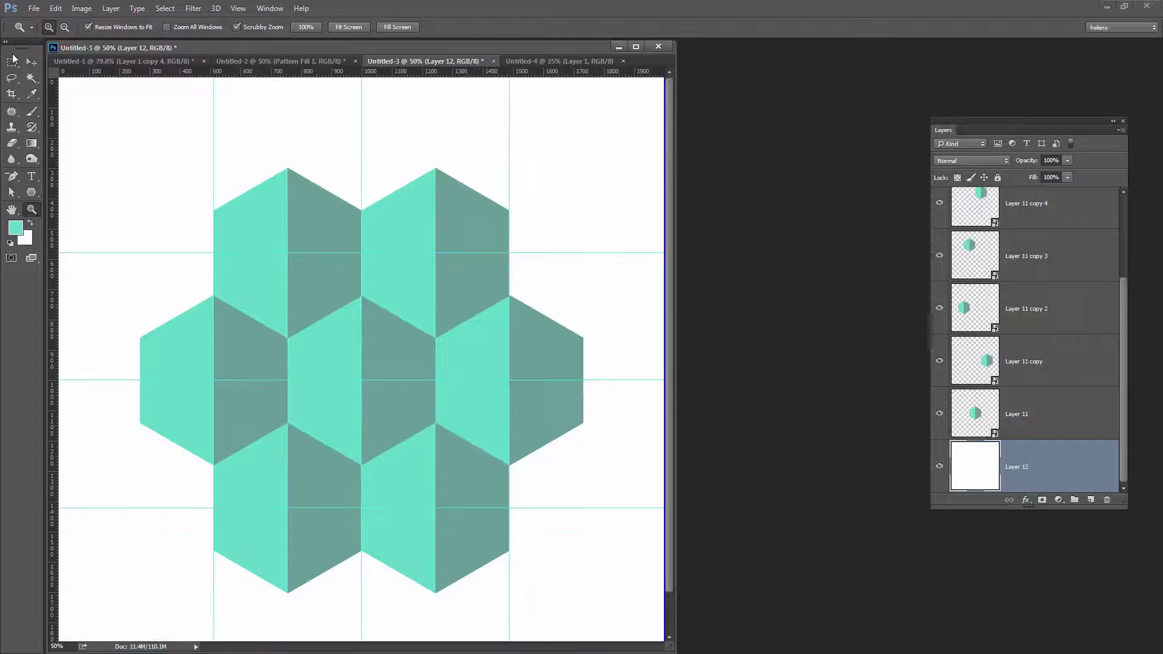
click(940, 465)
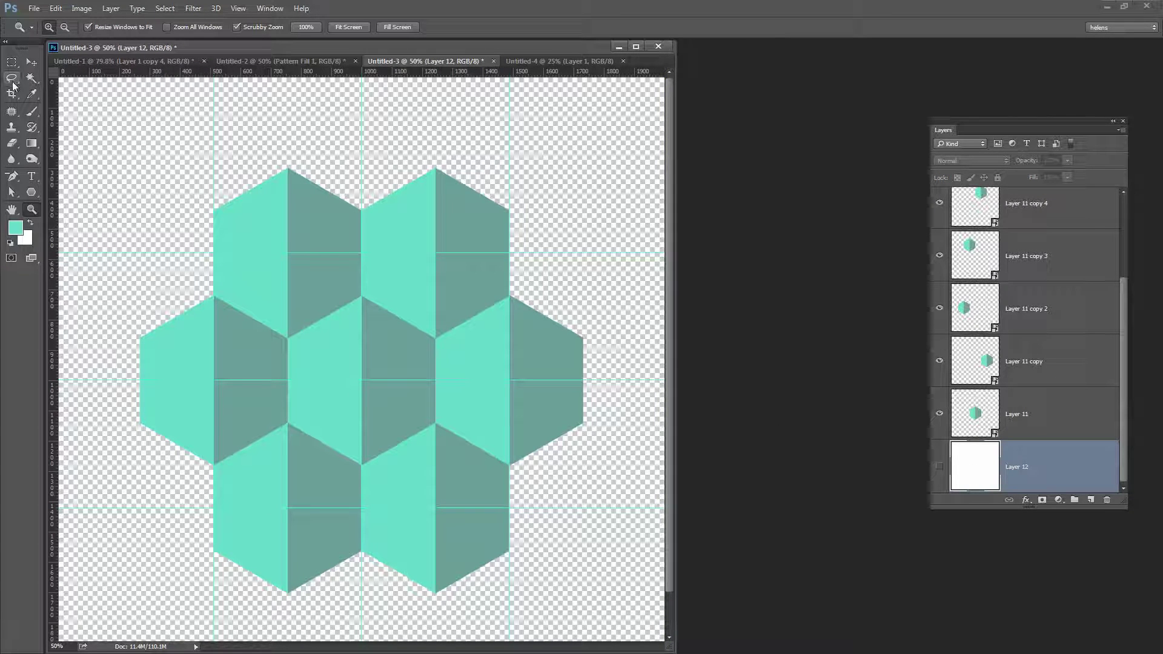
Step: With the Rectangular Marquee and snapping checked, select the repeat area between the guides
click(11, 62)
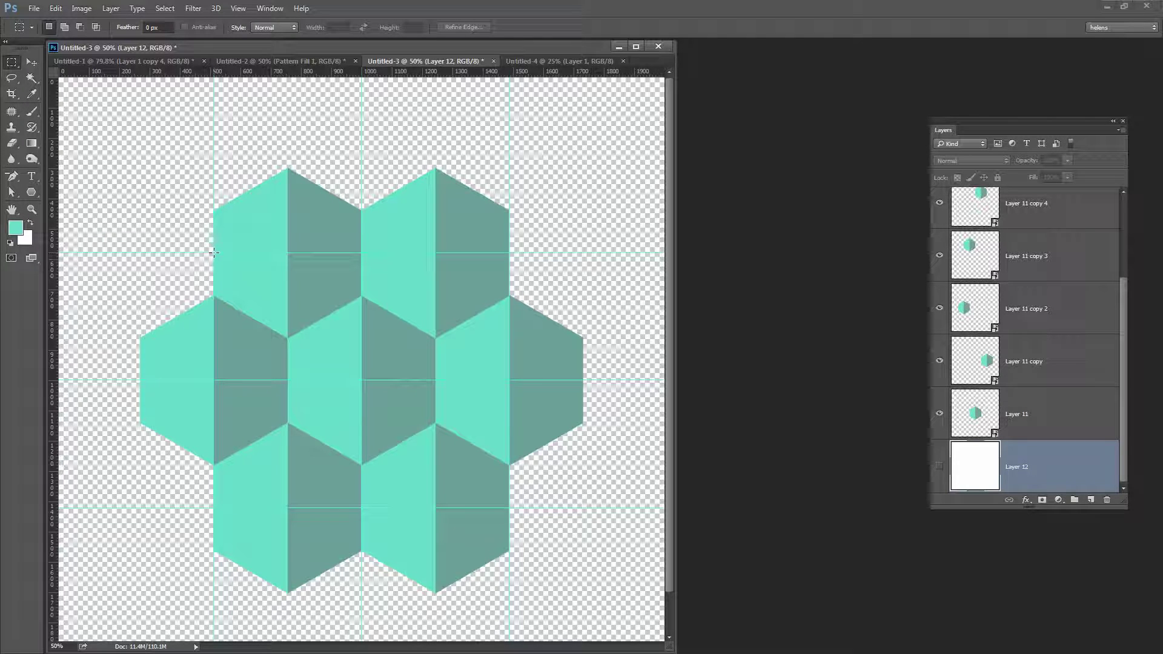
click(239, 10)
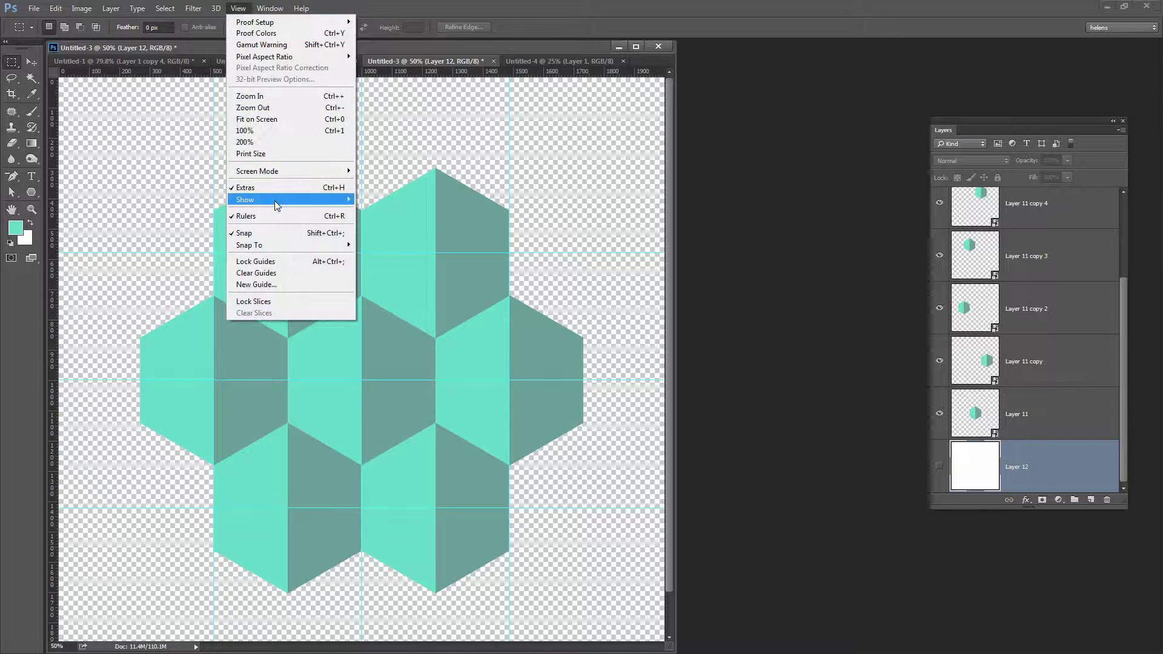
mouse_move(257, 245)
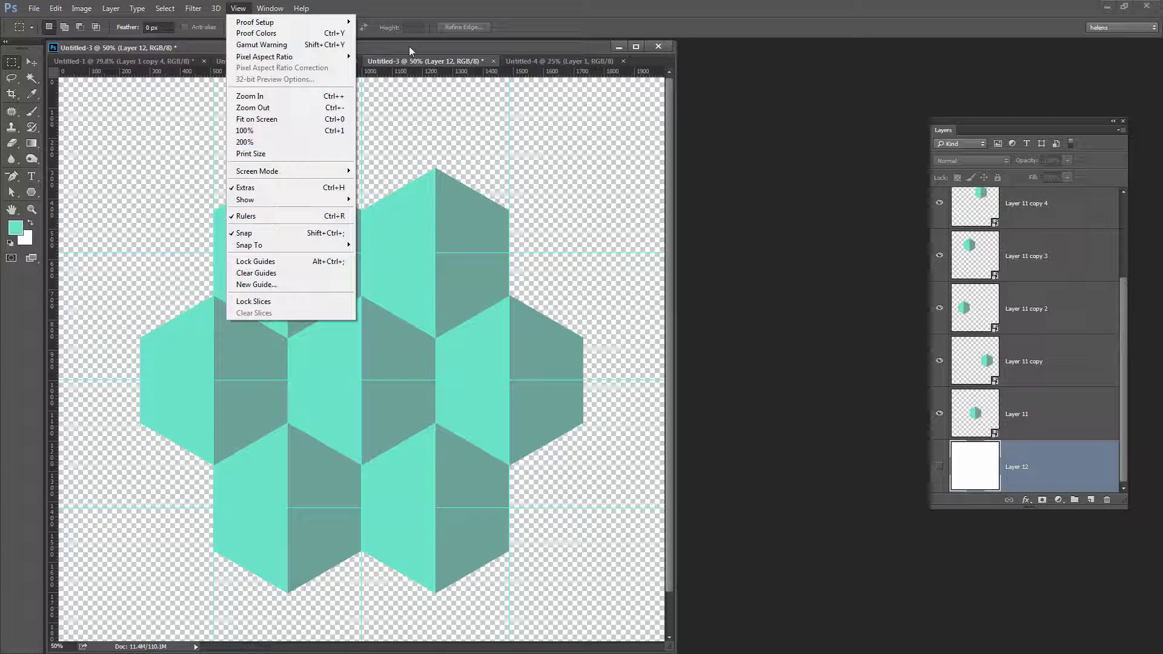
click(437, 88)
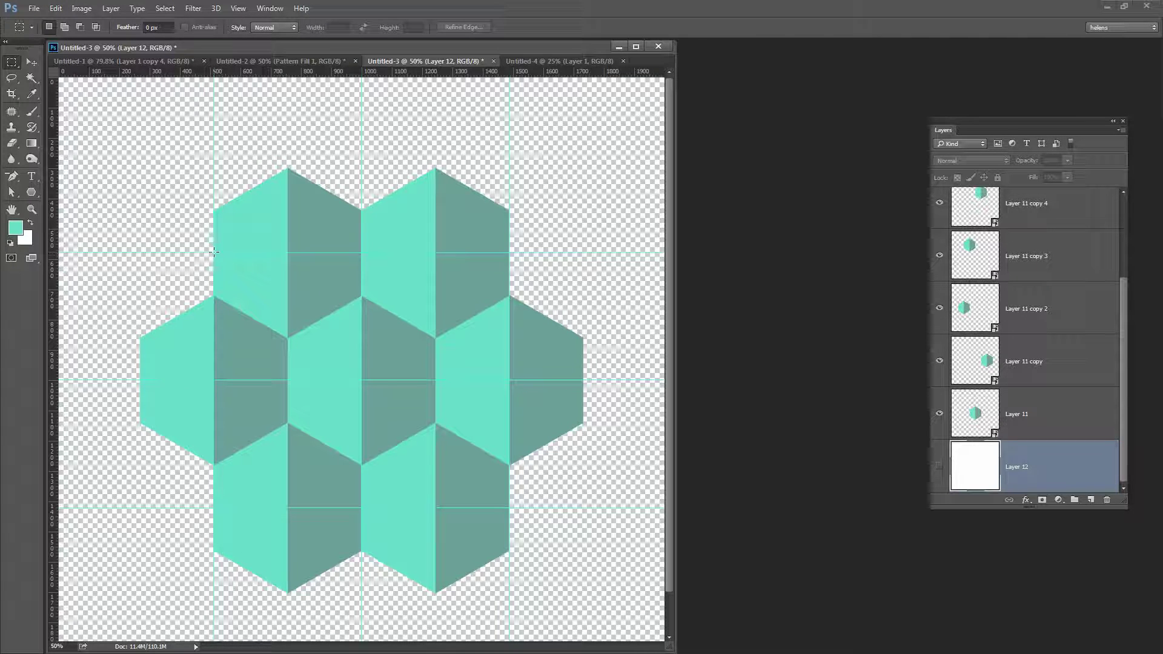
drag(214, 252, 508, 507)
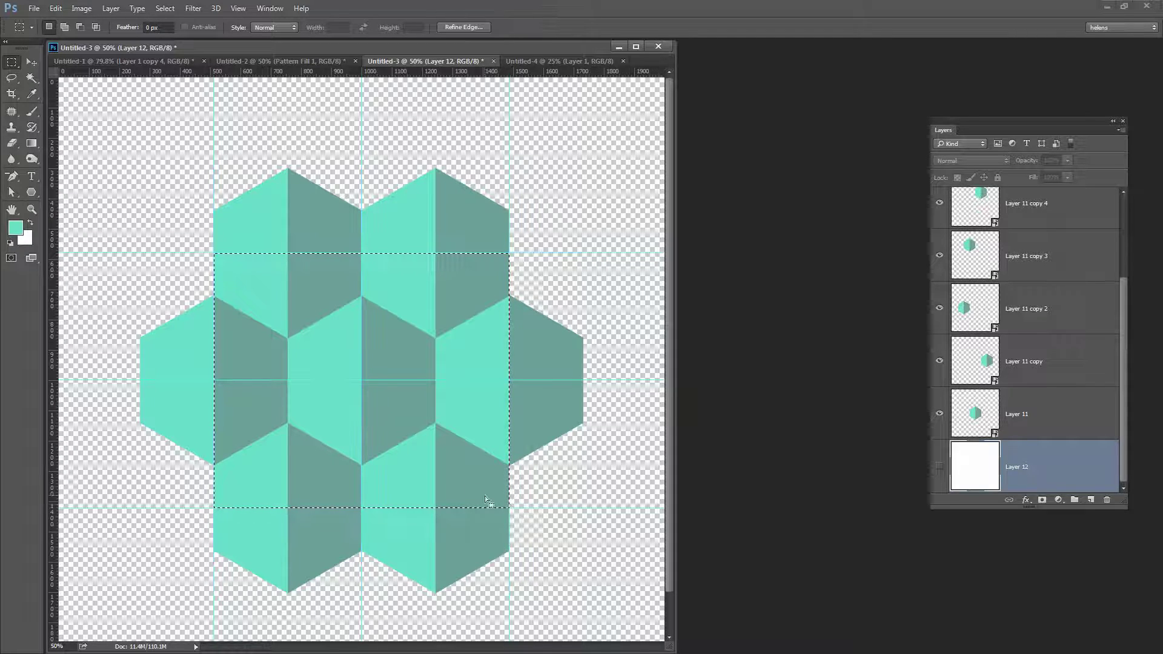
Step: Define the selection as a pattern named 'hexagon2', then switch to the Untitled-4 document
click(56, 9)
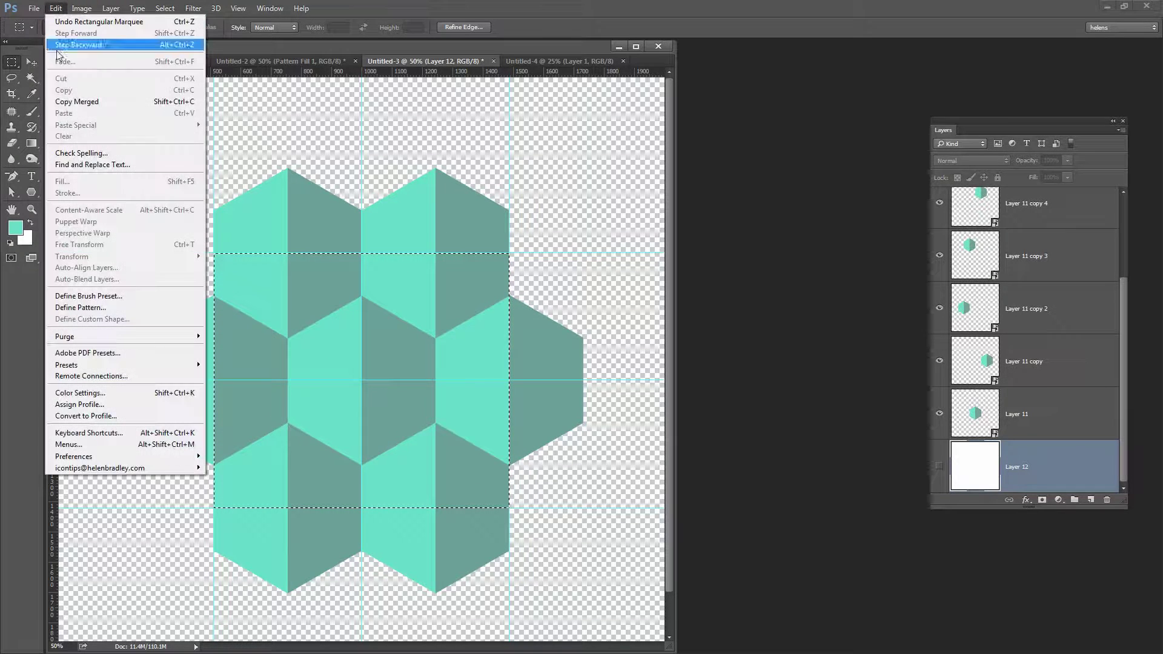
click(91, 310)
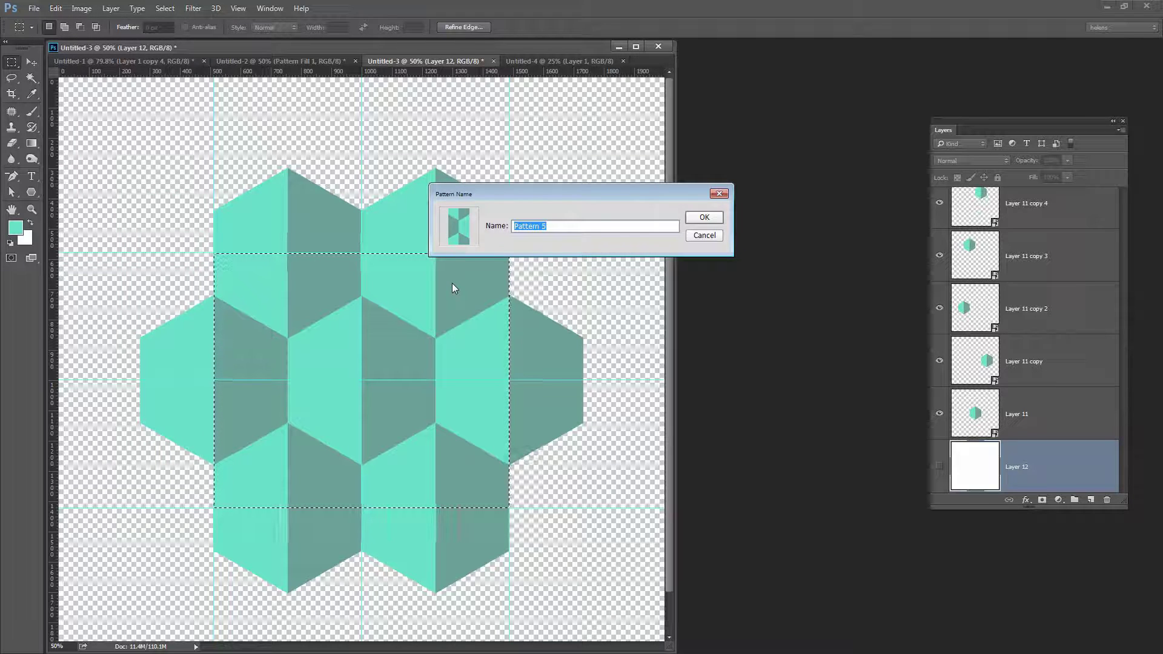
text(hez)
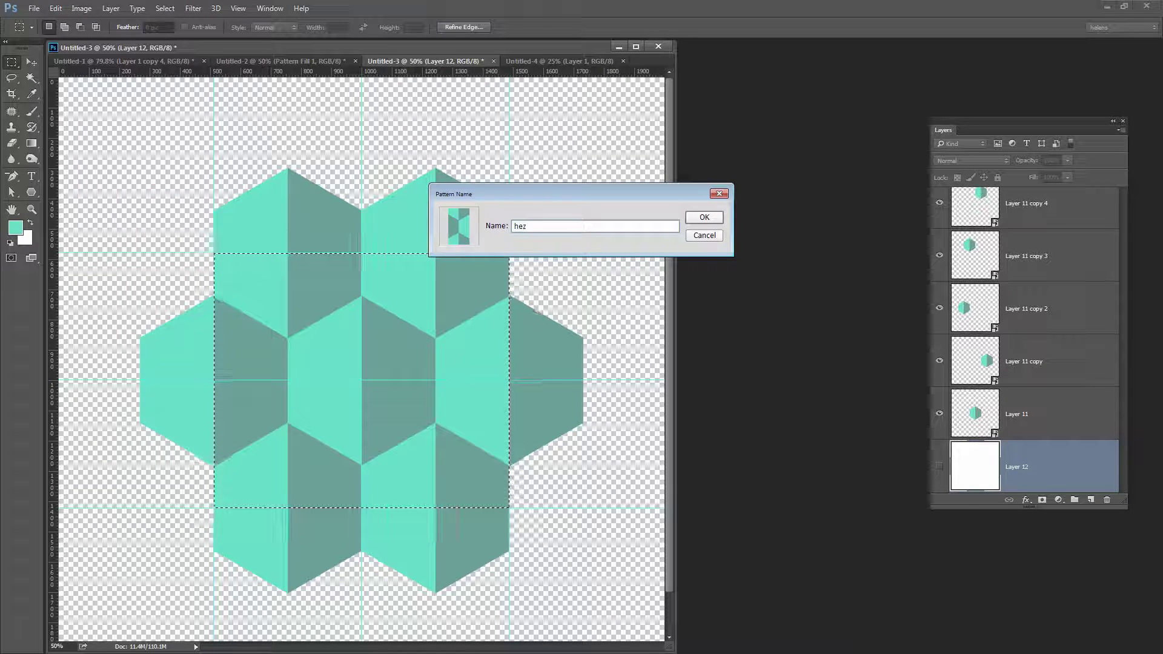
key(BackSpace)
text(xagon)
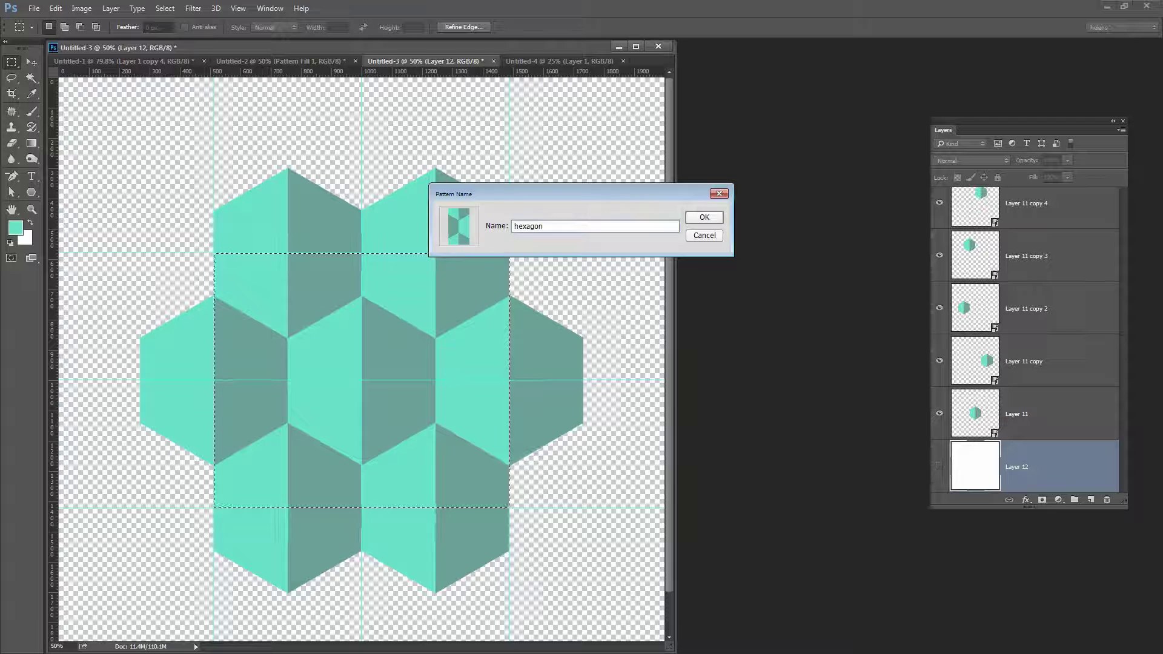
text(2)
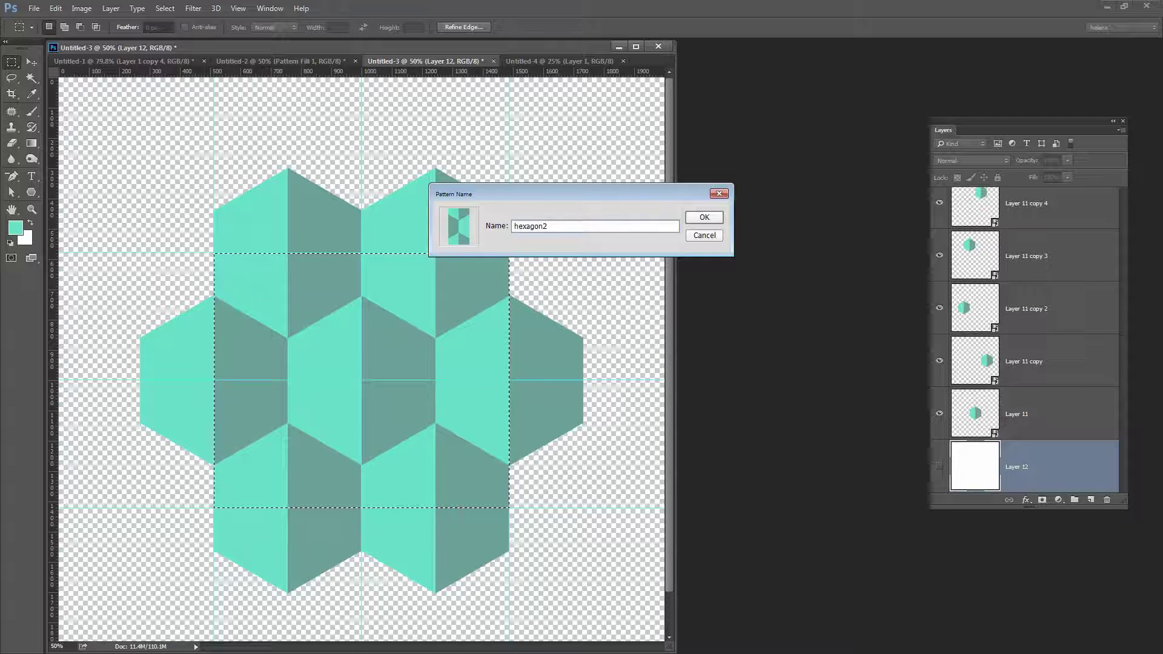
click(696, 217)
click(543, 59)
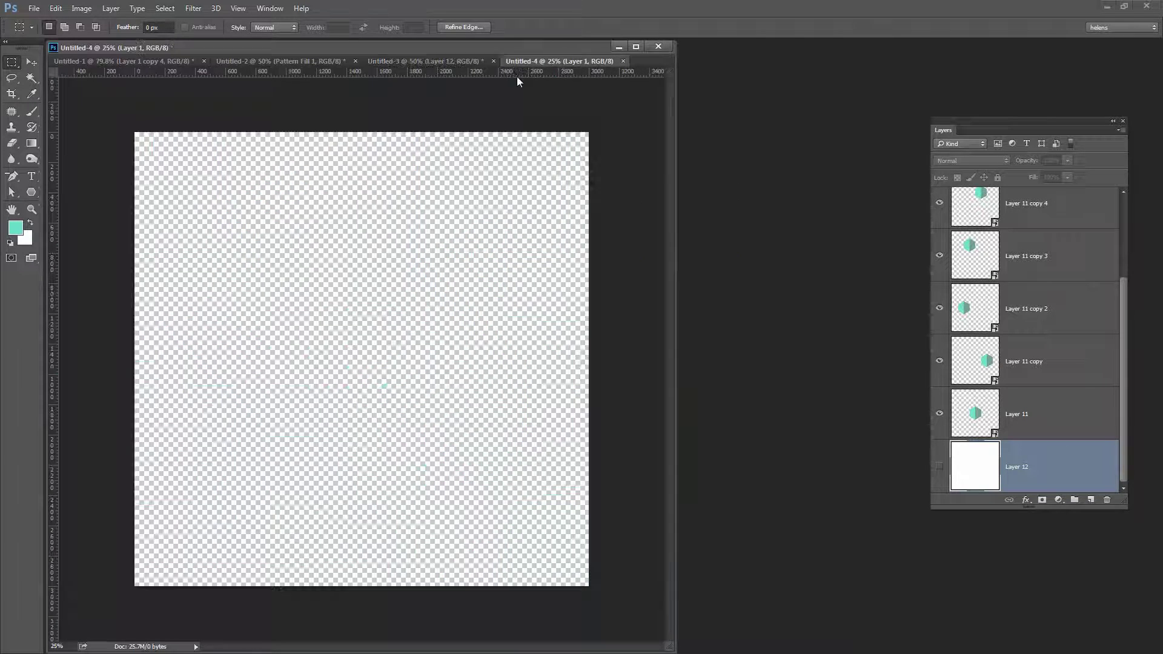
Step: Add a Pattern Fill layer with the default name, keeping the hexagon pattern
click(111, 9)
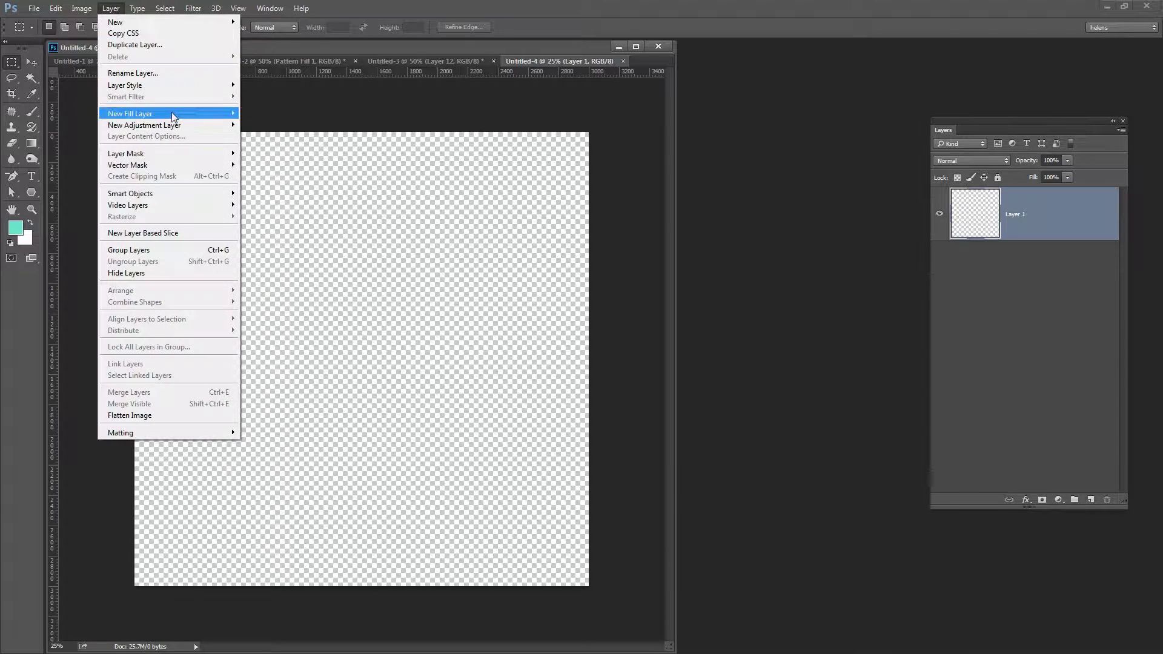
mouse_move(172, 118)
click(64, 136)
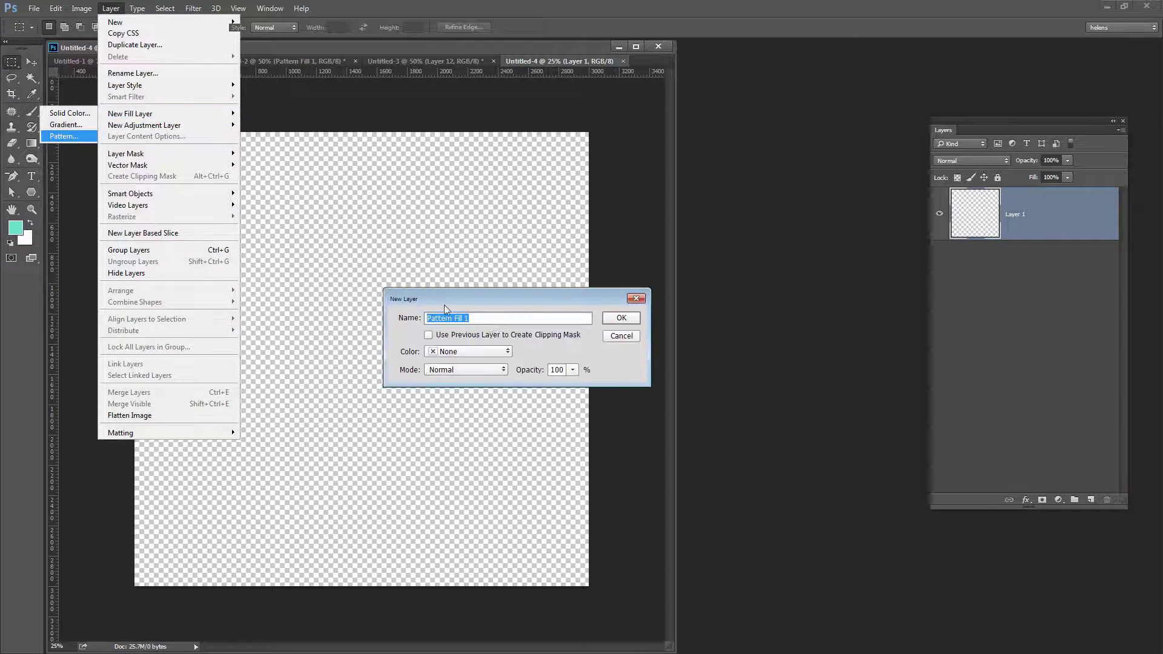
click(619, 318)
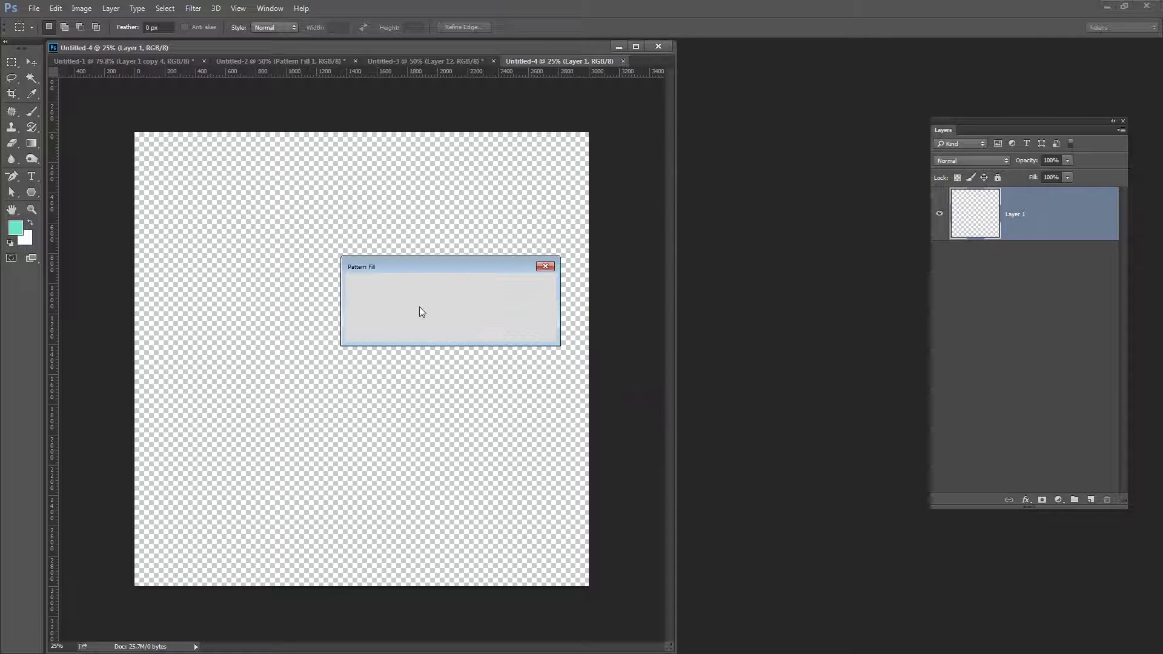
click(392, 306)
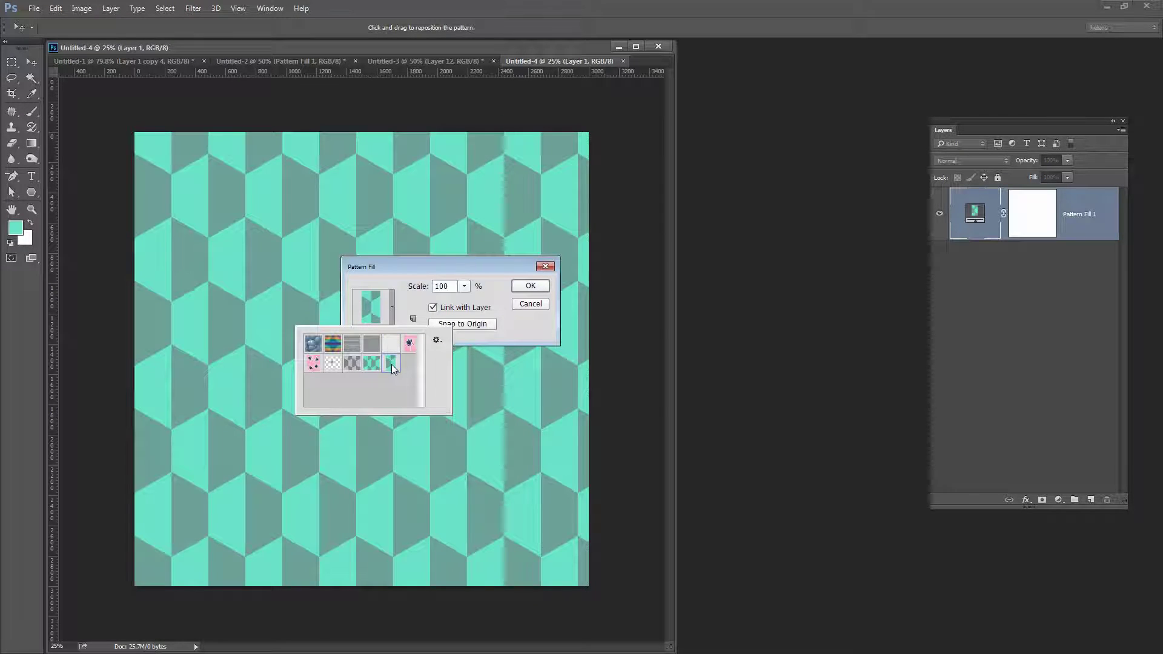
key(Escape)
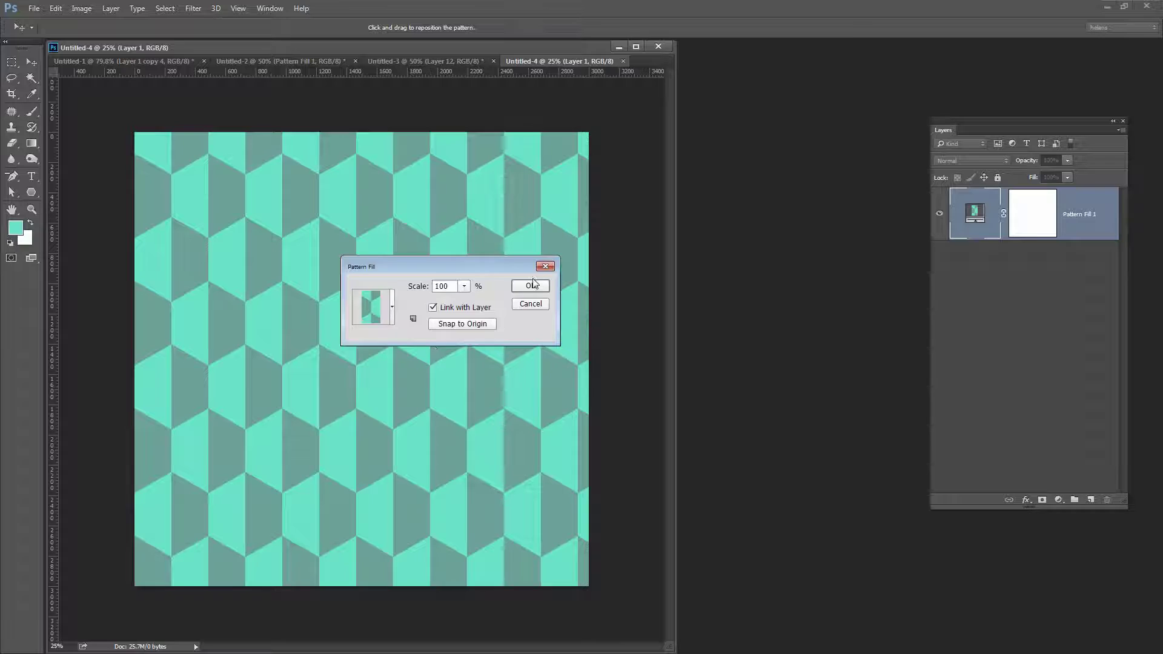
Step: Set the pattern scale to 60%, reposition the tiling, and confirm the fill
click(464, 286)
drag(461, 301, 495, 302)
drag(471, 383, 240, 305)
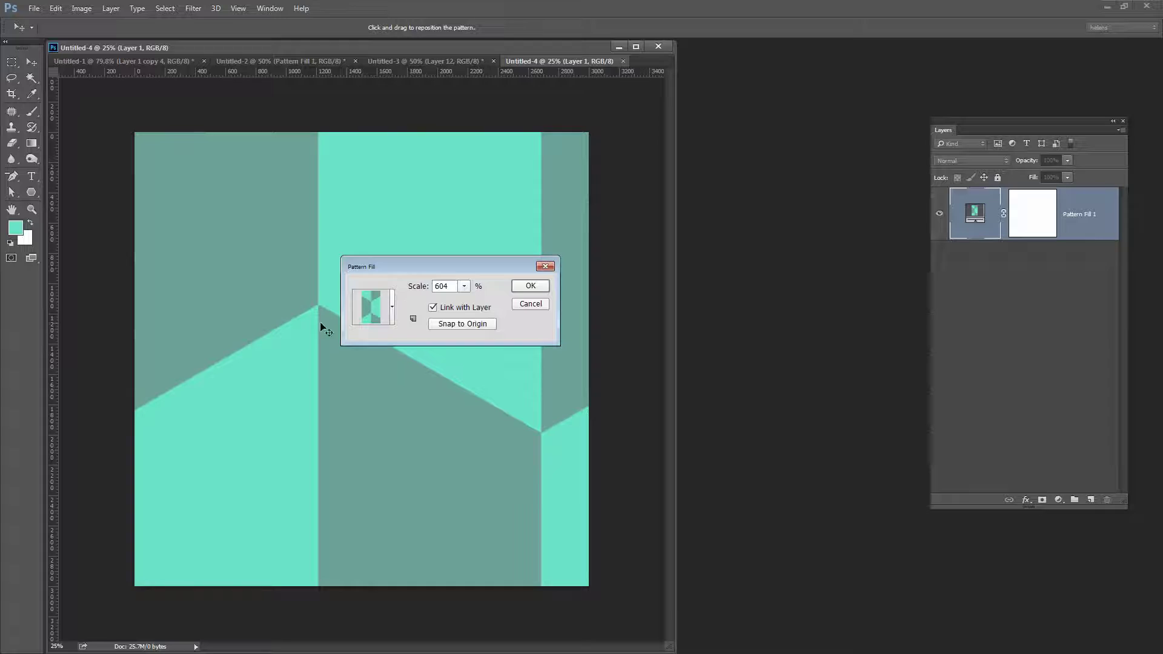
drag(442, 512, 257, 320)
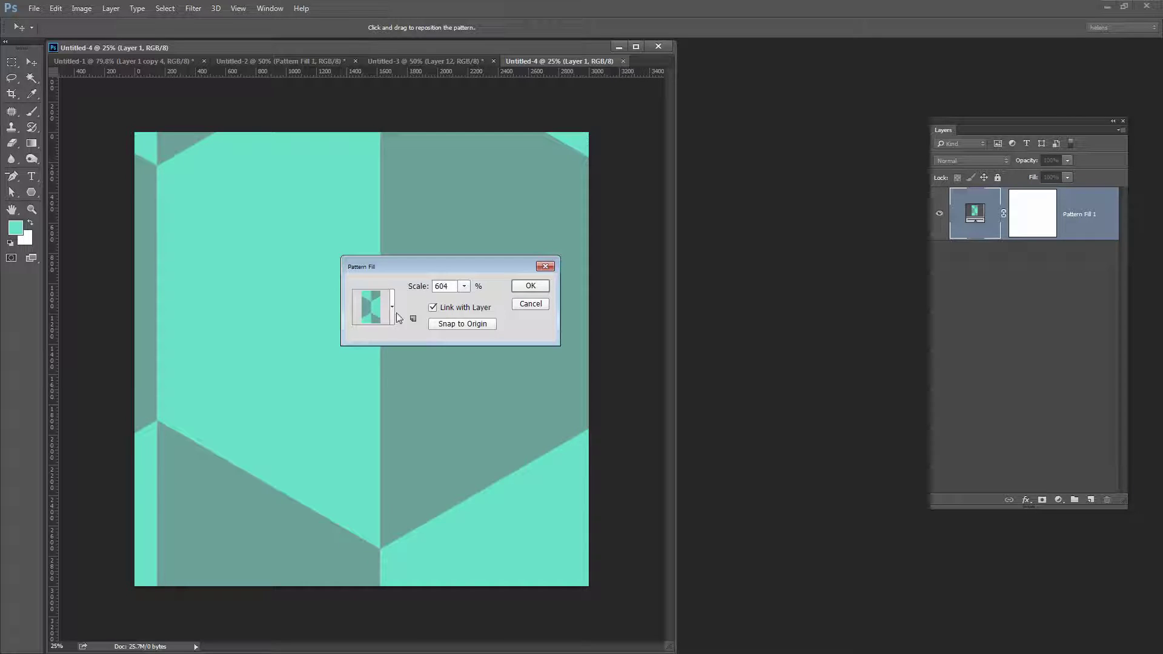
drag(224, 395, 433, 364)
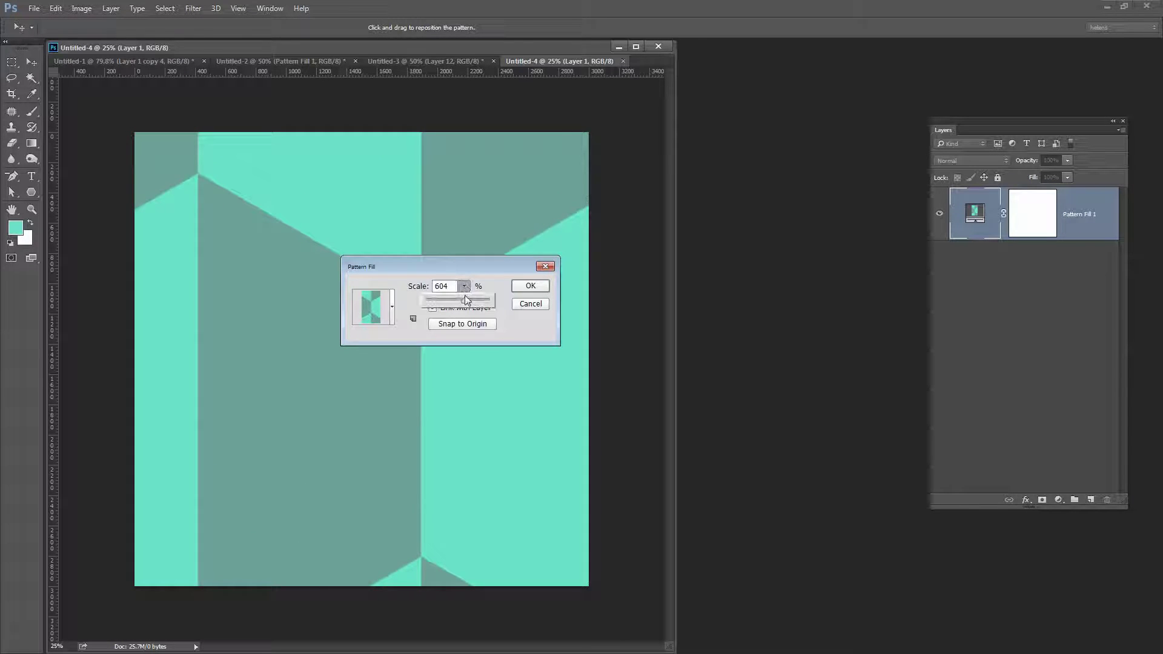
drag(464, 303, 431, 304)
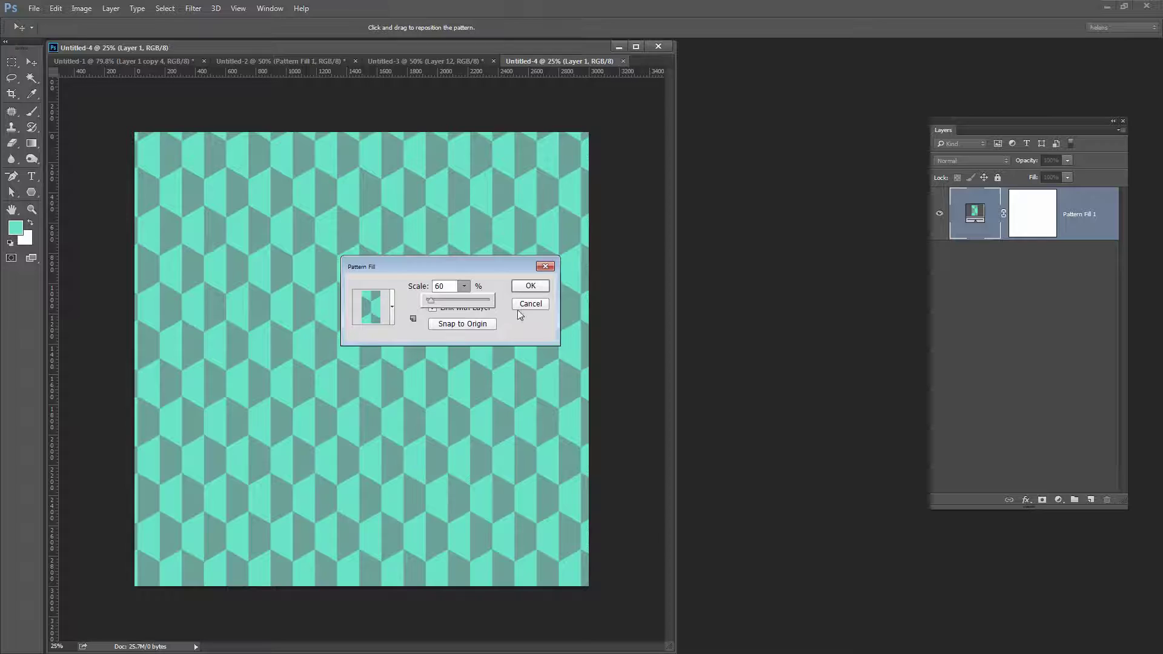
click(528, 288)
click(527, 286)
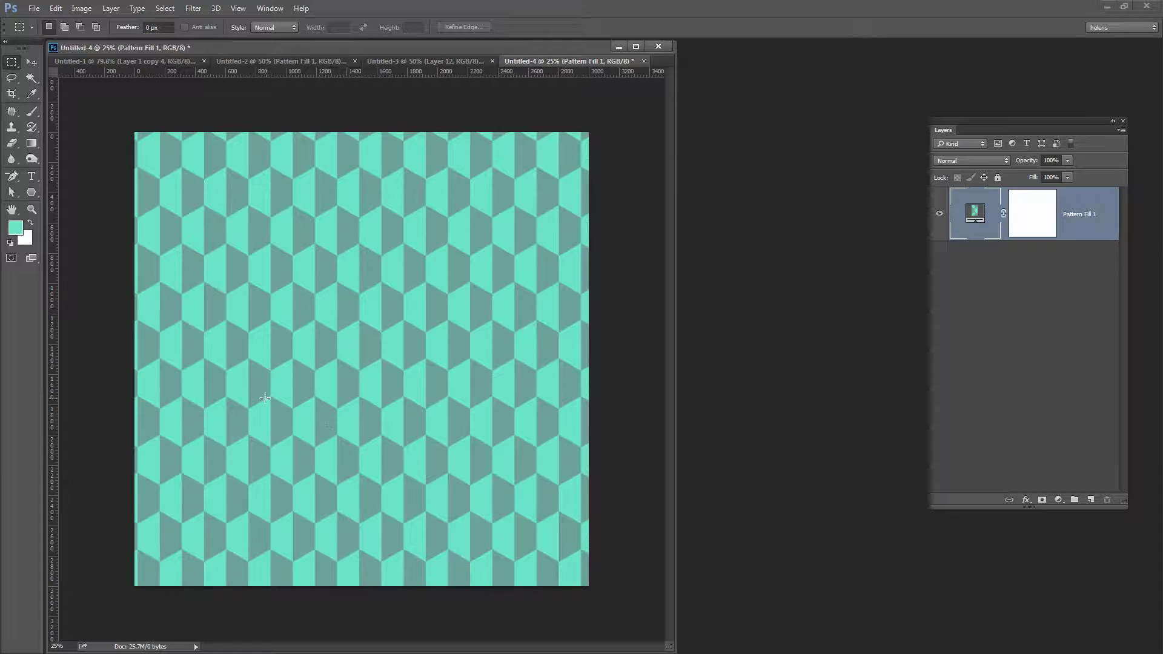
Step: Open the Preset Manager from Edit > Presets
click(55, 9)
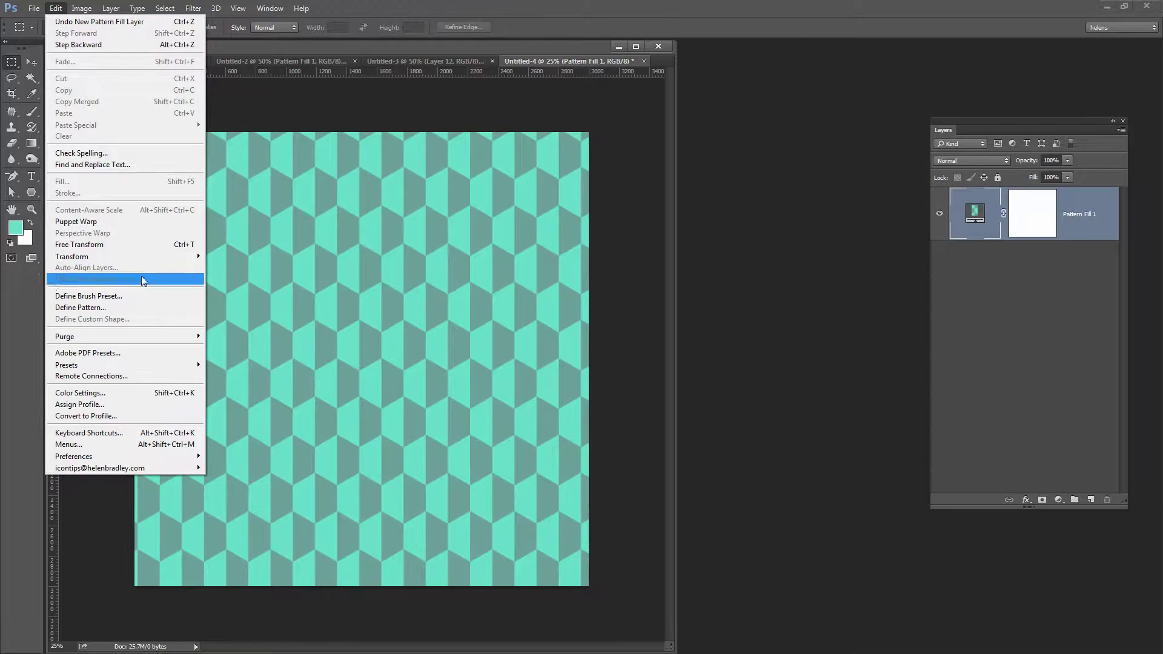
mouse_move(149, 363)
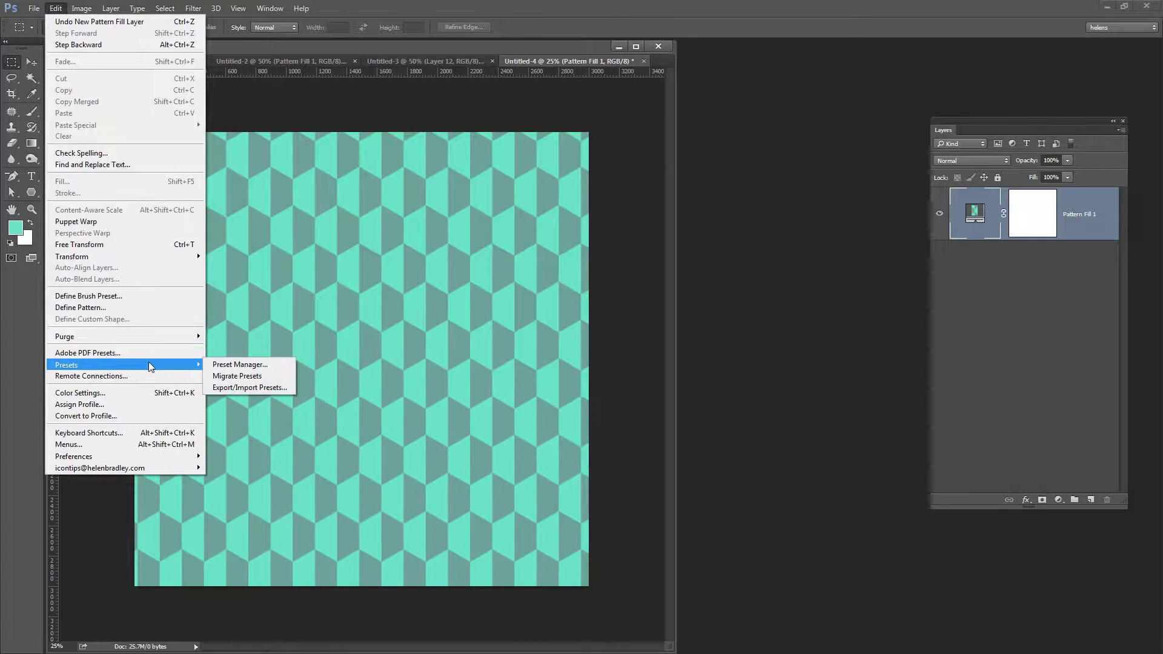
click(244, 365)
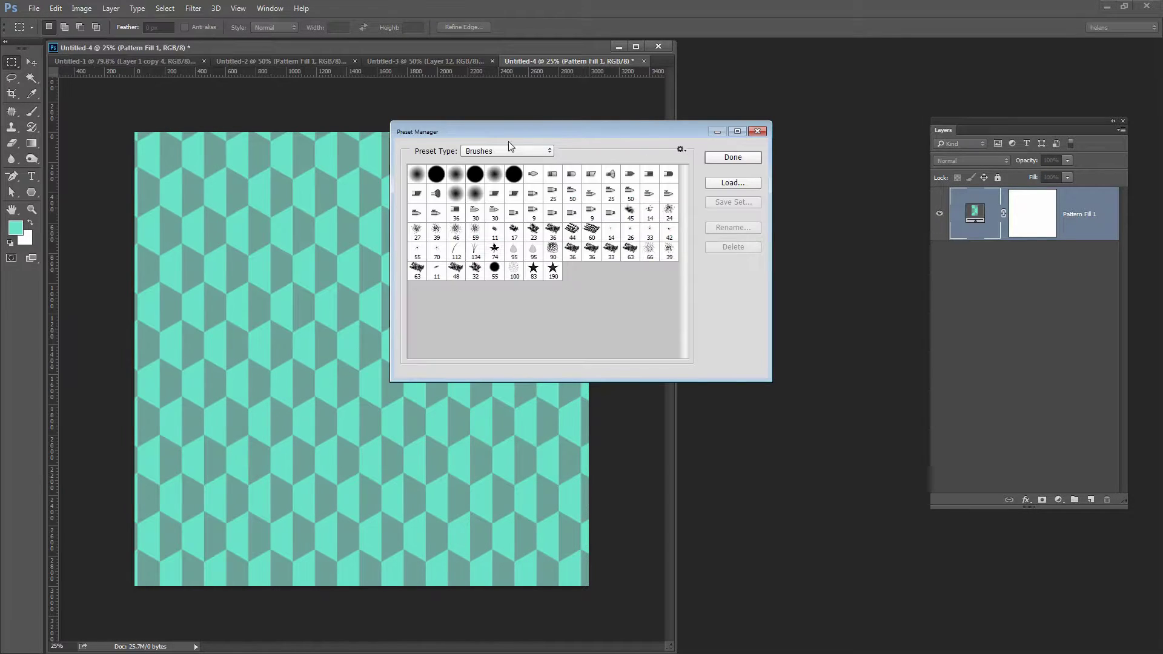
Step: Show Patterns presets, delete the extra teal pattern, select the hexagon tile, and start Save Set
click(507, 151)
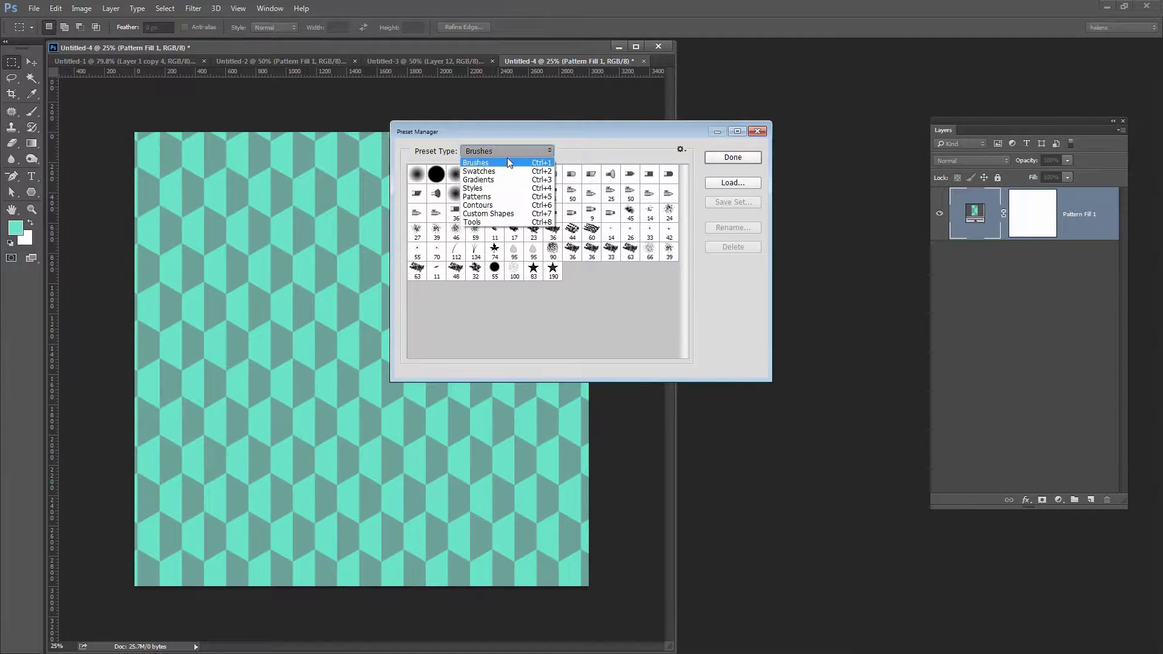
click(488, 197)
click(591, 182)
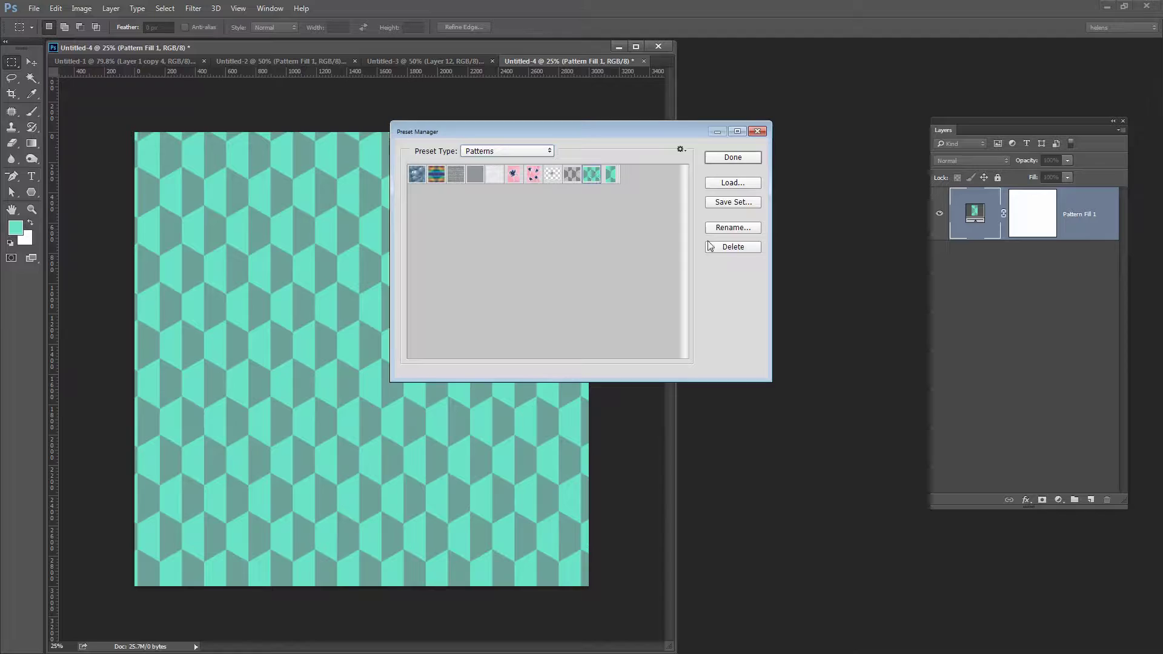
click(718, 248)
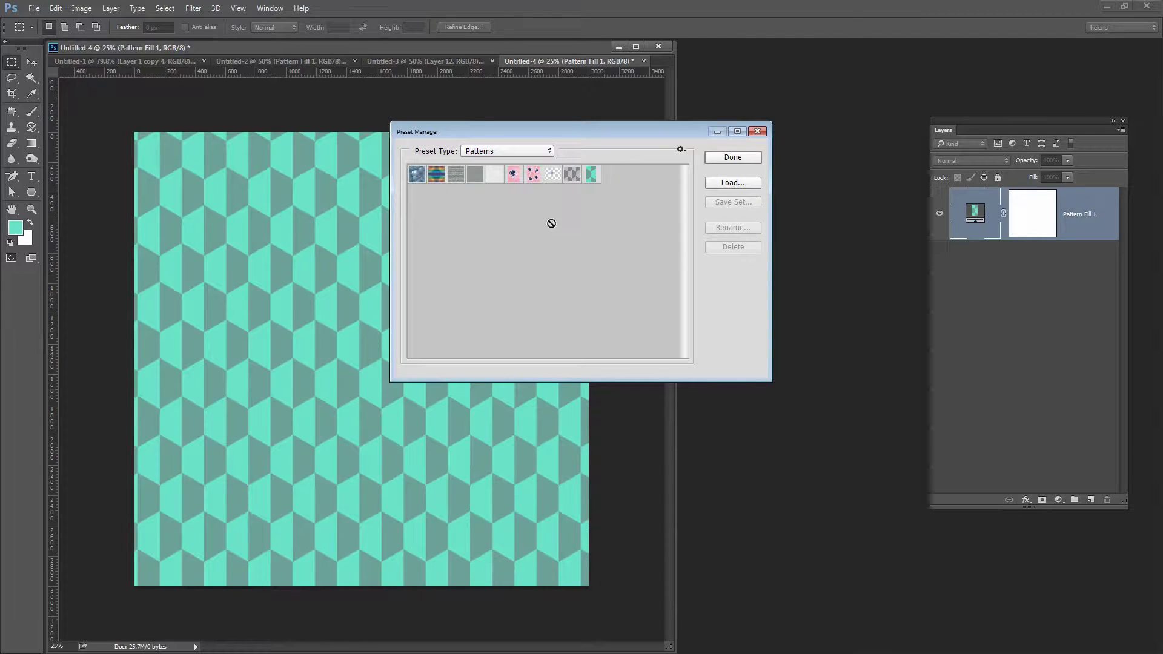
click(592, 174)
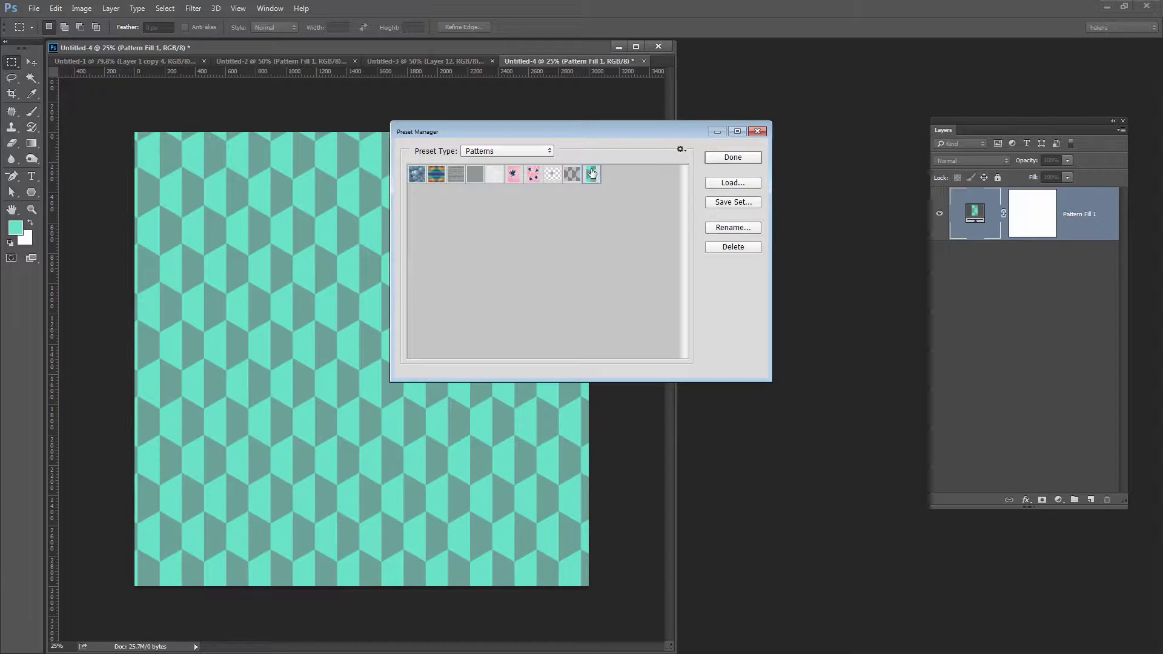
click(733, 203)
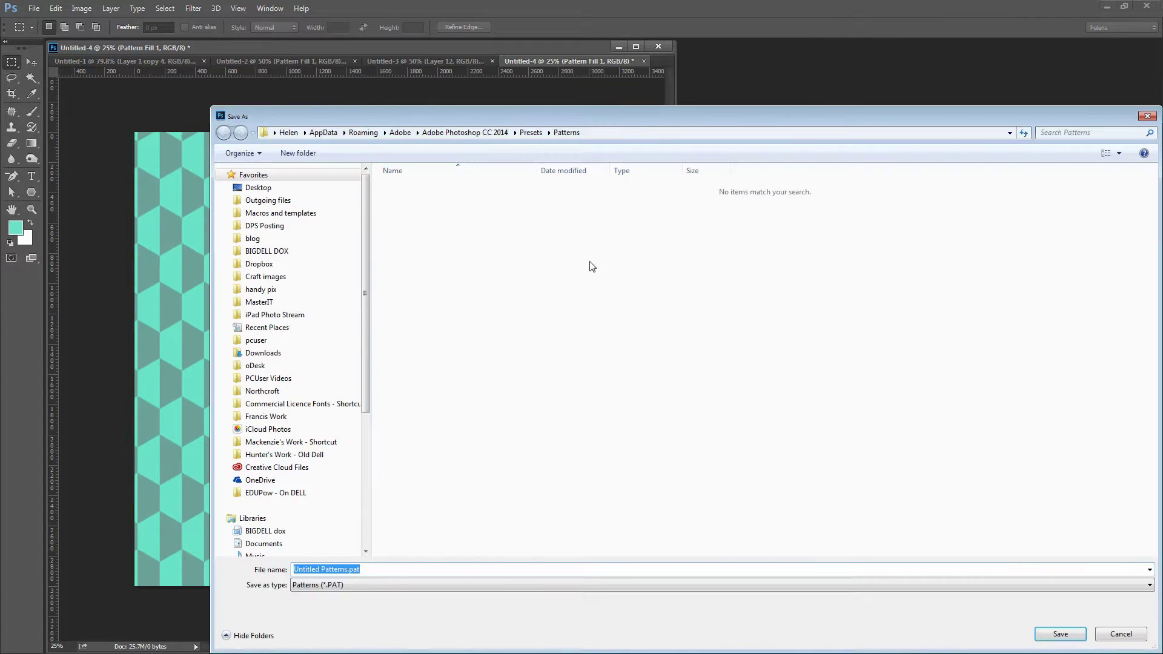
Step: Save the pattern set as 'hexagon' in the Patterns folder and close the Preset Manager
text(hexa)
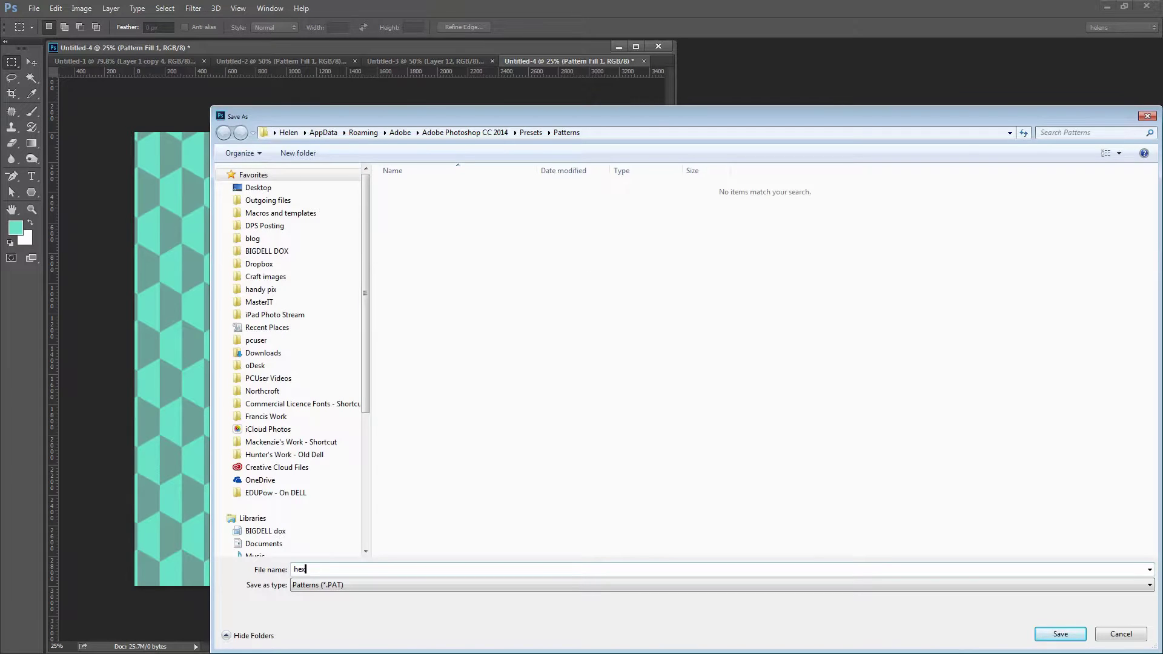
text(gon)
key(Return)
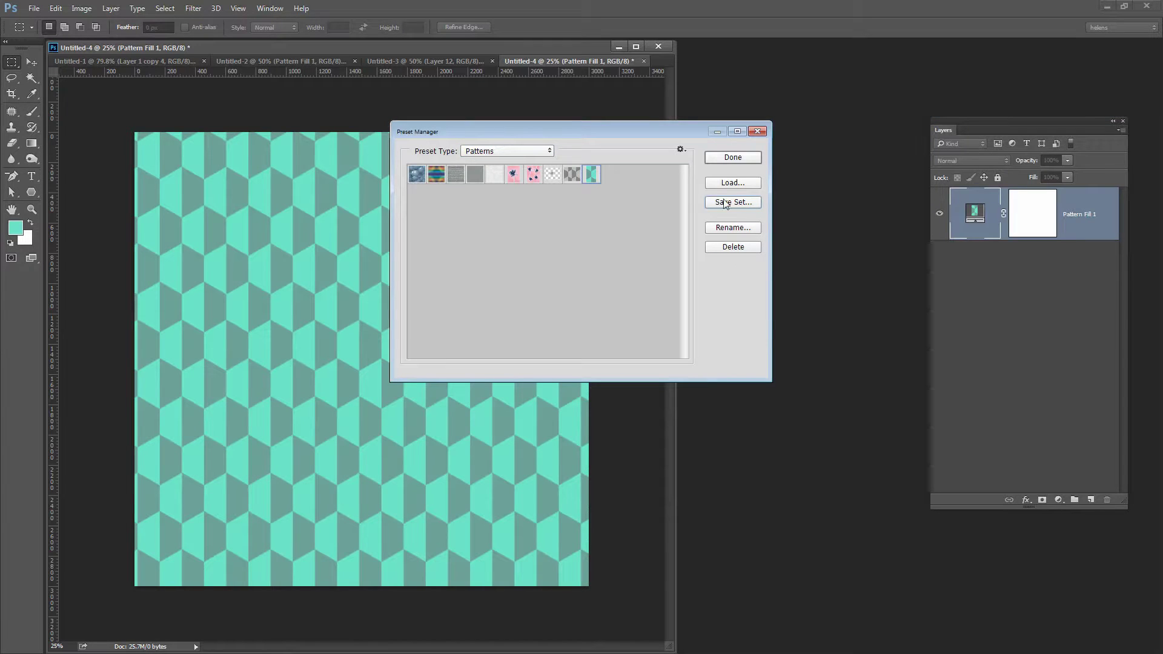
click(760, 131)
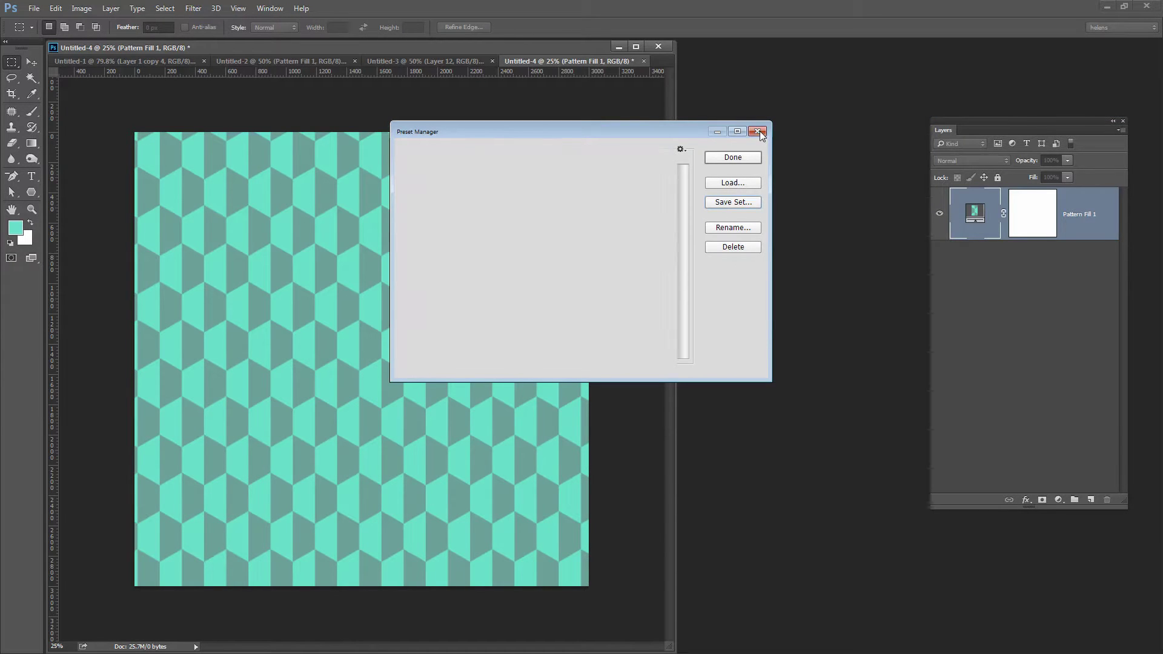